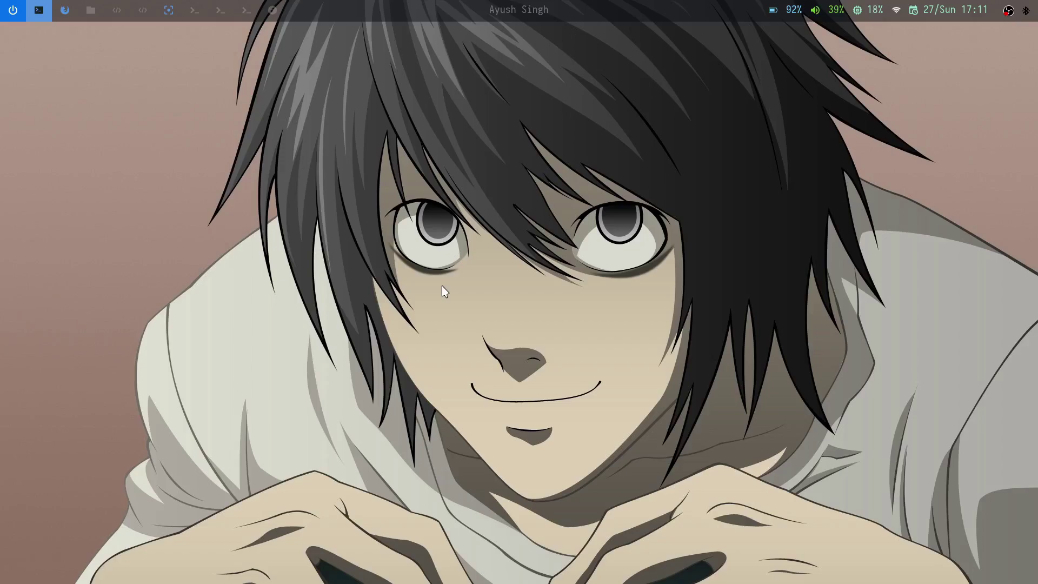
Step: Open a terminal and display the system information with neofetch
key(super+Return)
text(ne)
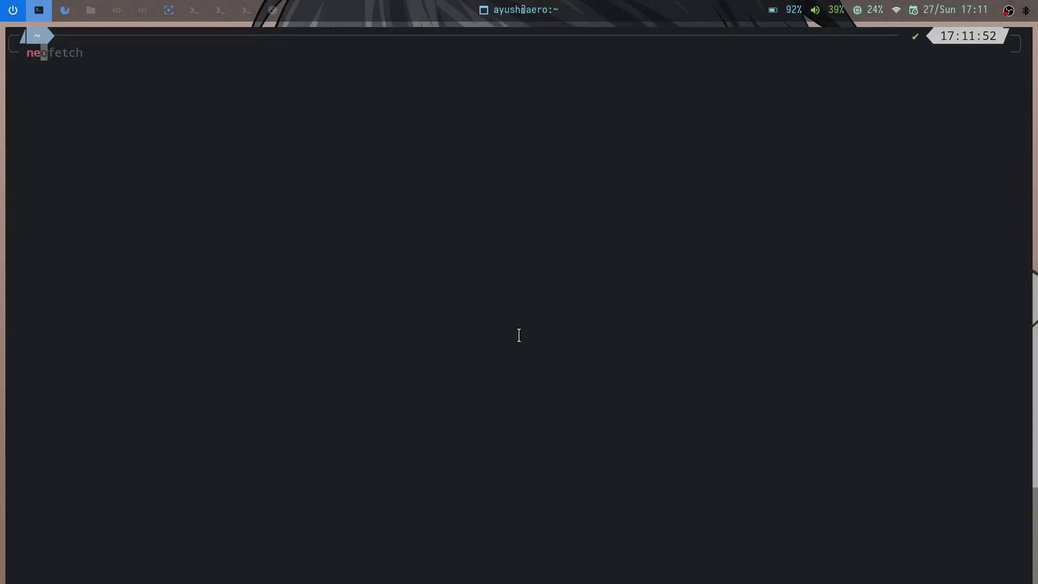
text(of)
key(Right)
key(Return)
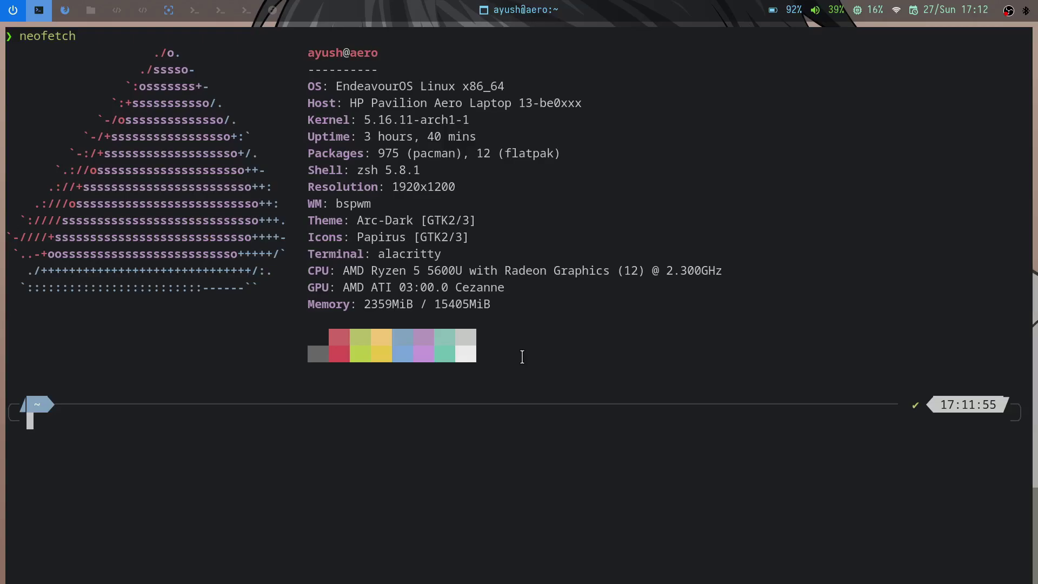
Step: Switch to Brave, find Manjaro through Google in a new tab, and view the KDE Plasma edition on its downloads page
key(super+2)
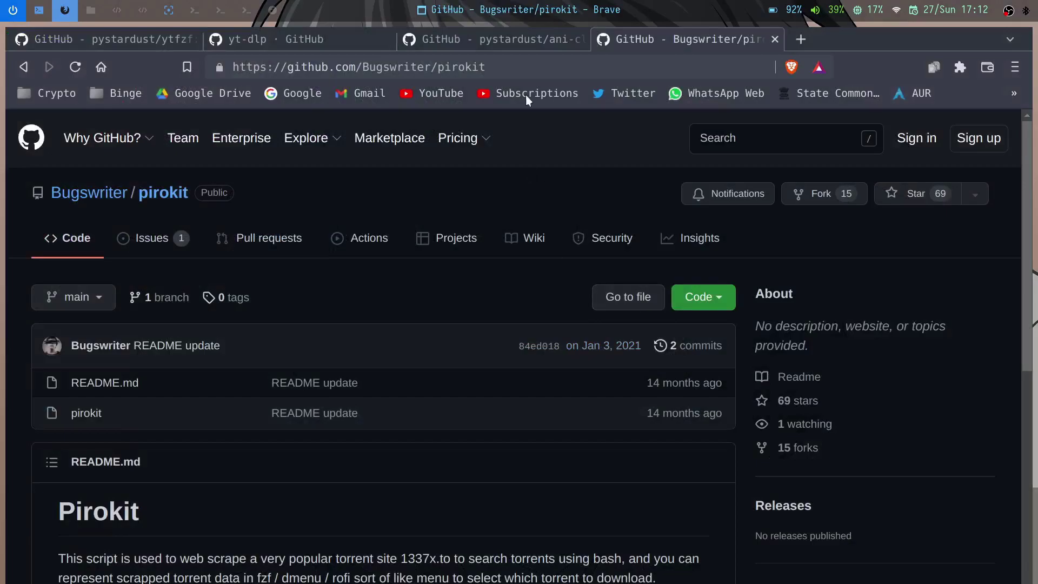
click(802, 39)
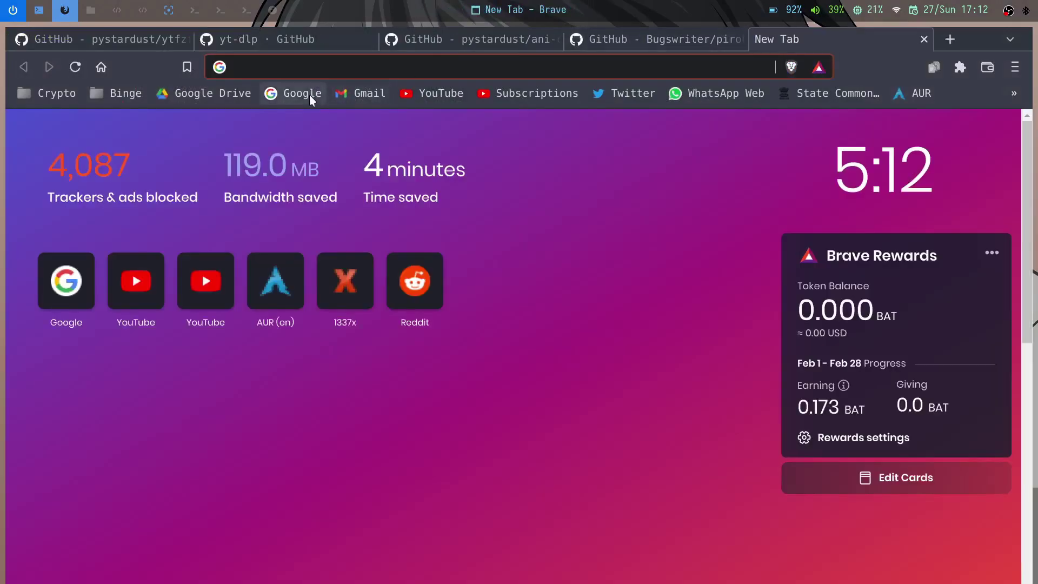
click(309, 95)
text(manjaro)
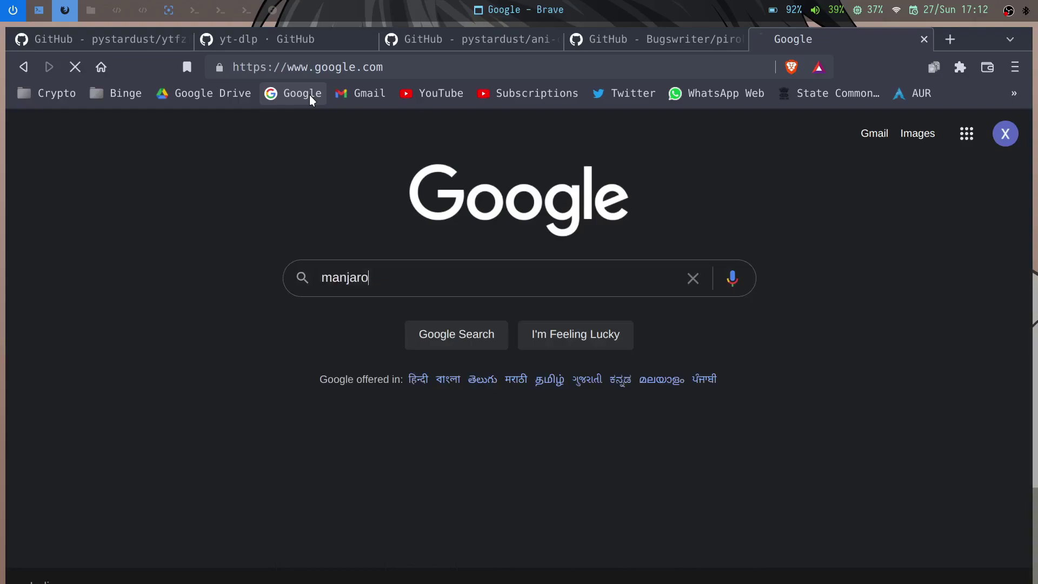
key(Return)
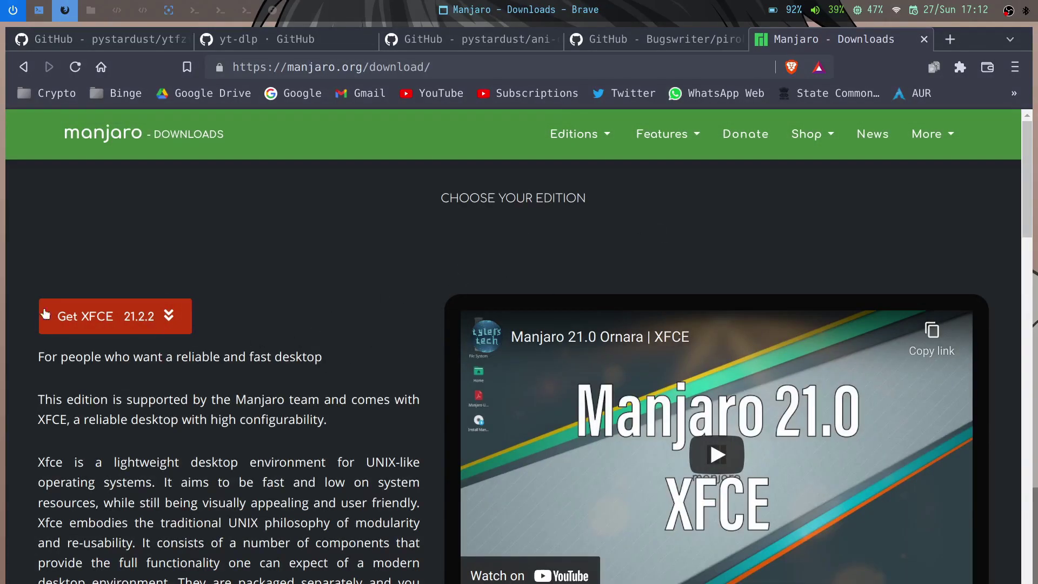
scroll(275, 137, down, 10)
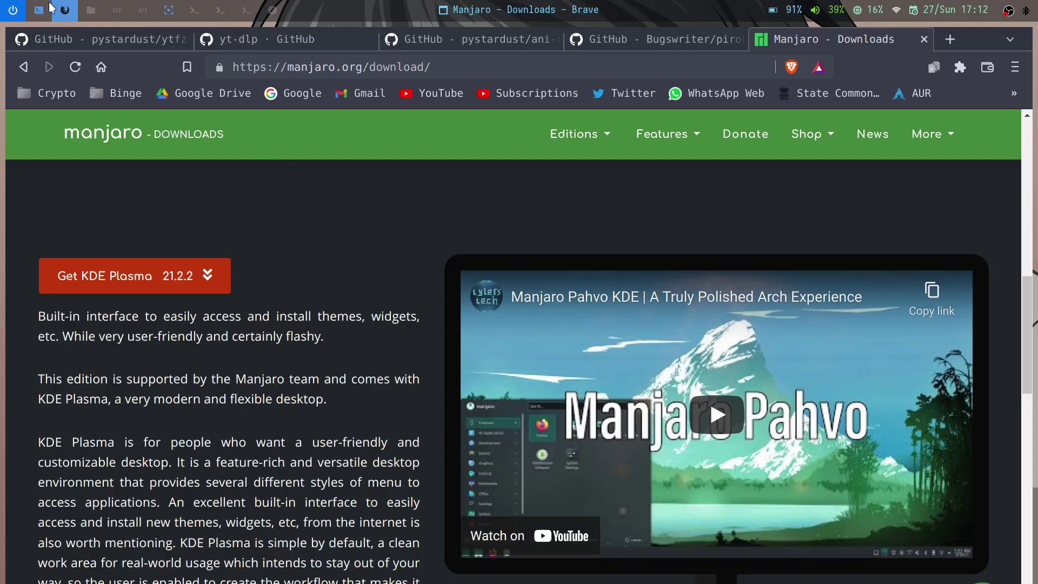
Step: Open three tiled terminals on an empty workspace and run htop in the tallest one
key(super+1)
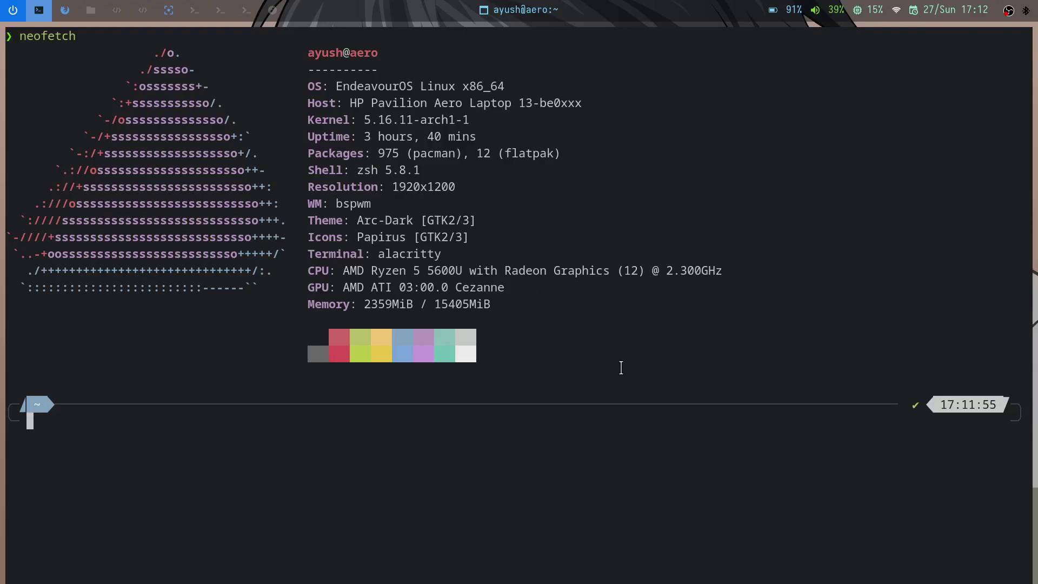
key(super+2)
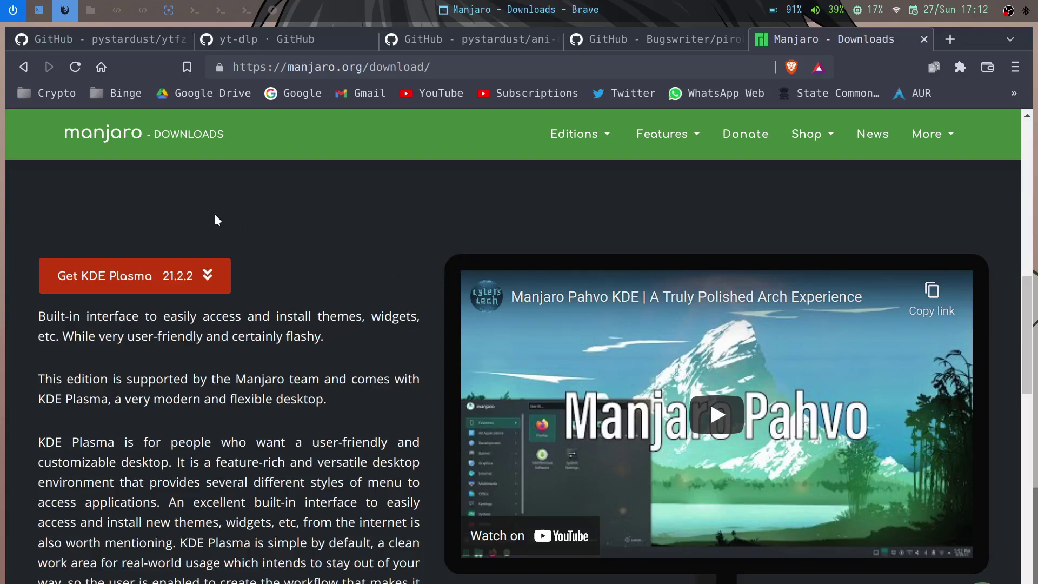
key(super+4)
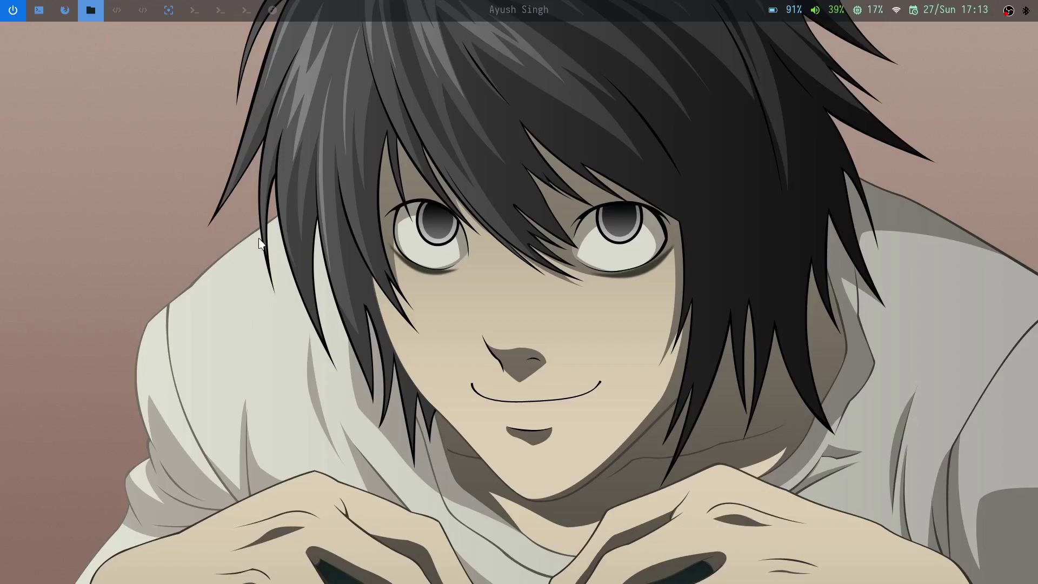
key(super+Return)
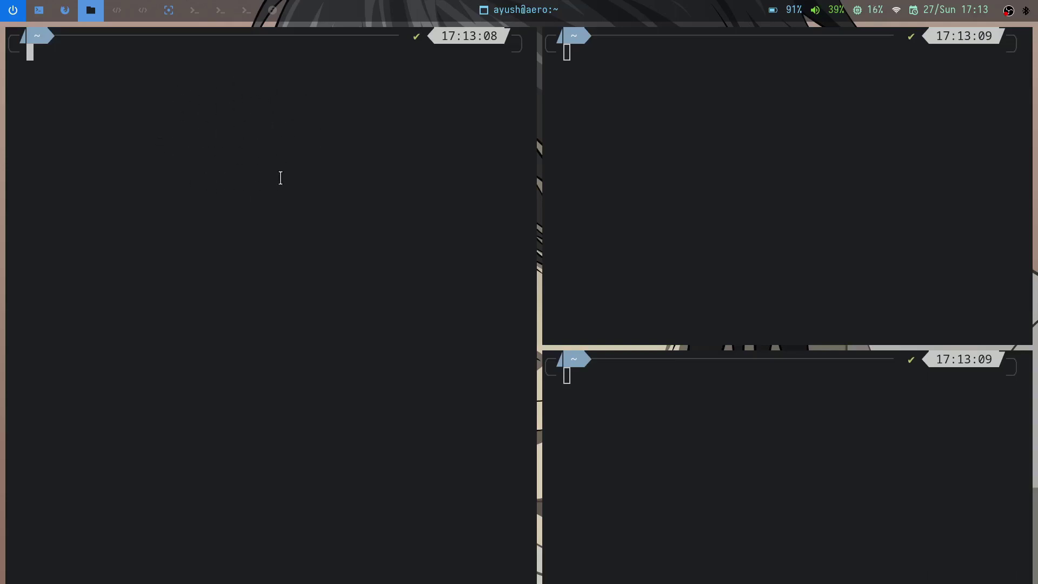
key(super+Right)
text(htop)
key(Return)
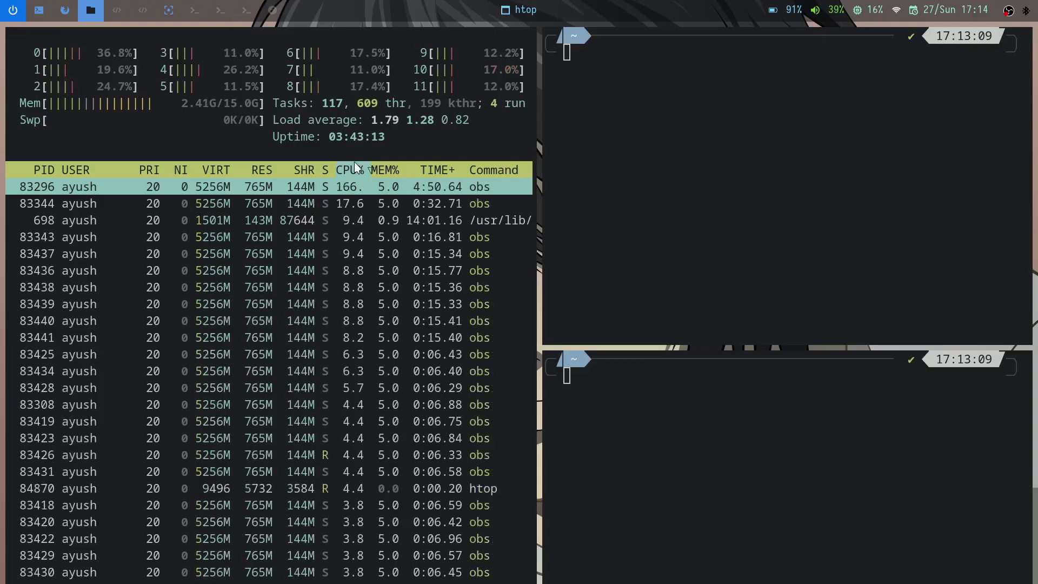
Step: Run neofetch in the upper of the two smaller terminals
click(563, 93)
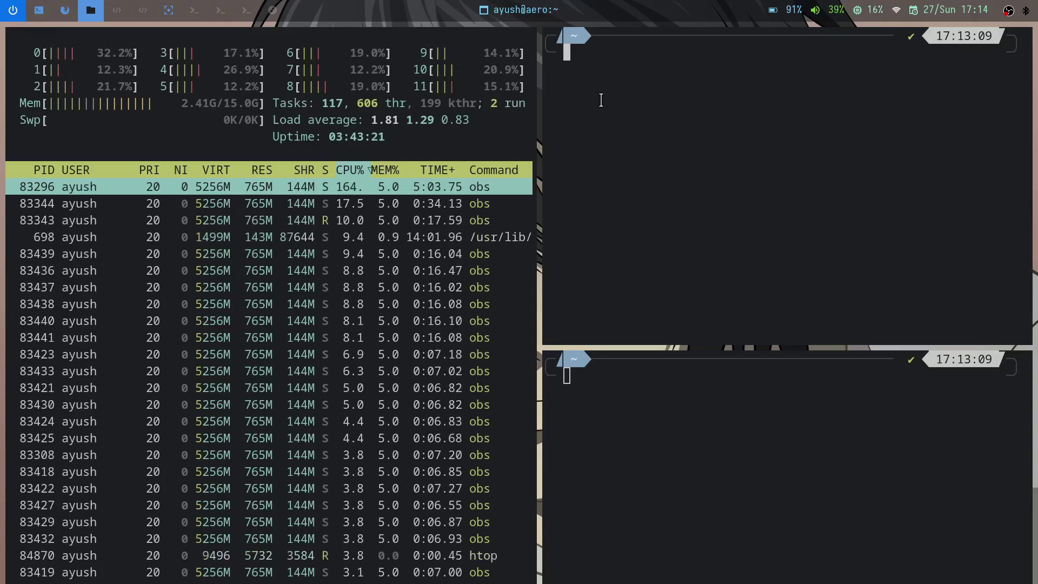
text(neofetch)
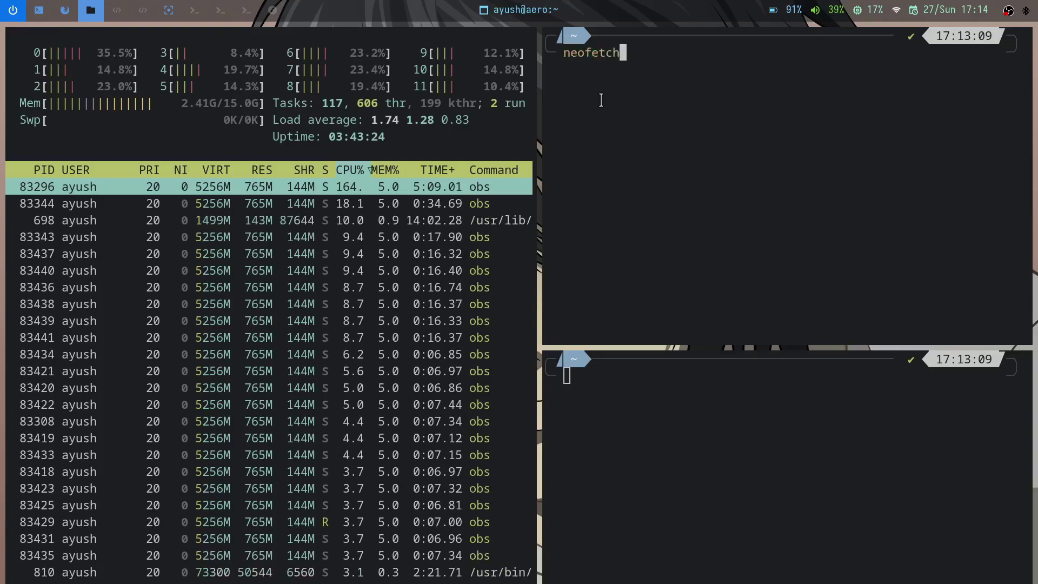
key(Return)
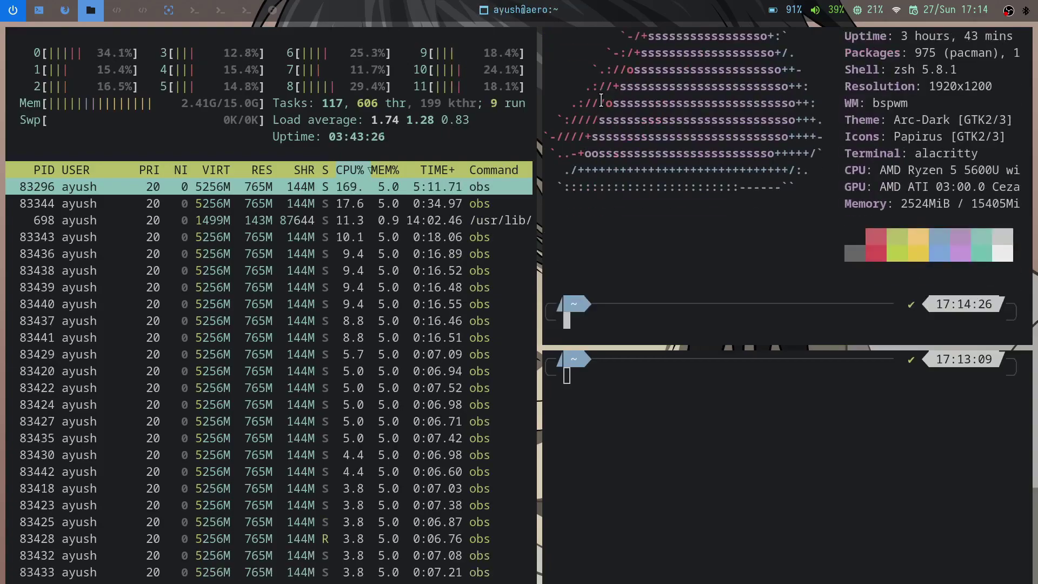
Step: Return to the first terminal workspace, clear the terminal, and rerun neofetch to highlight its Shell entry
click(13, 10)
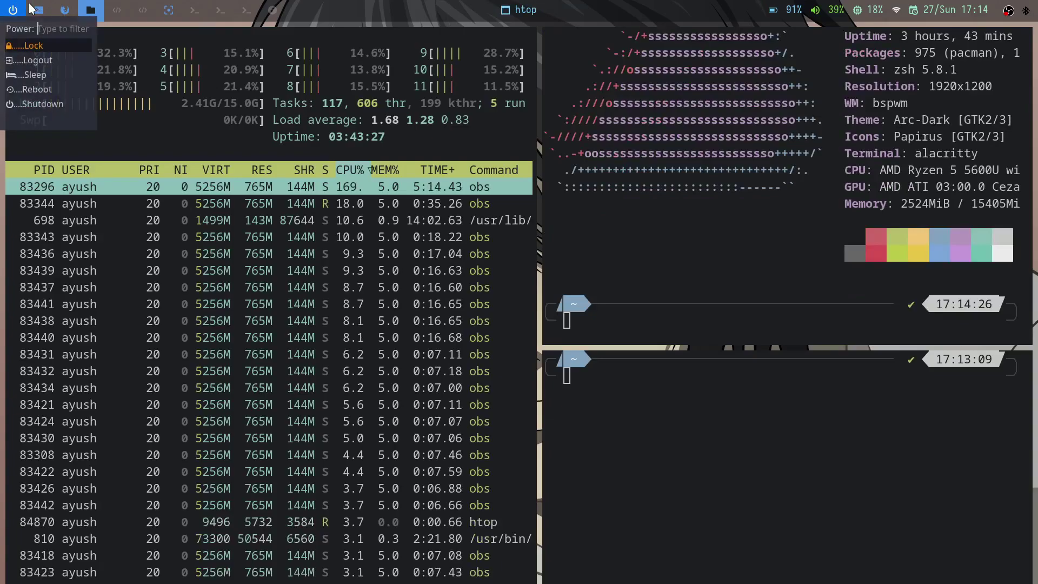
click(39, 10)
key(ctrl+l)
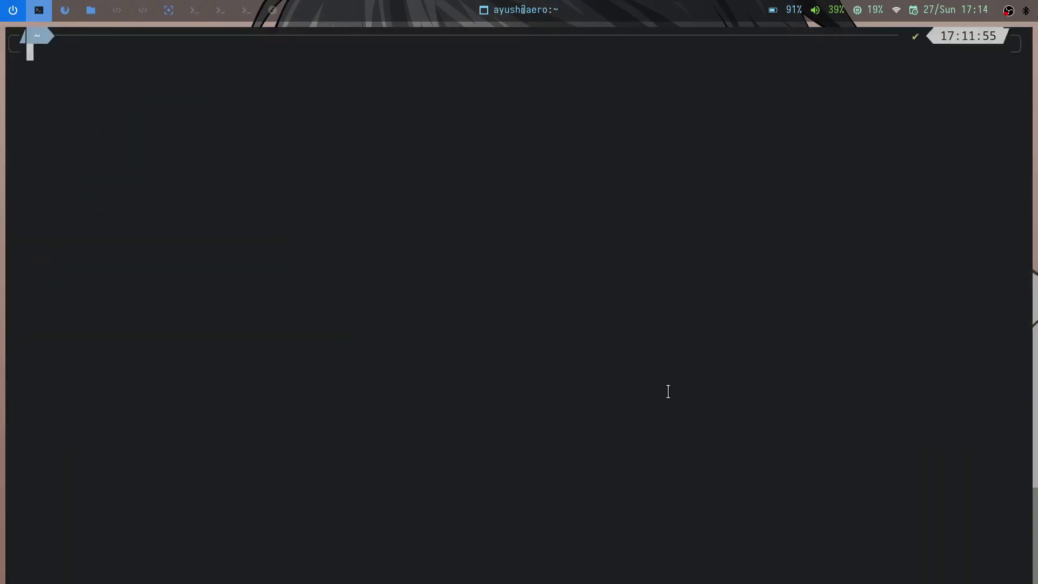
text(neofetch)
key(Return)
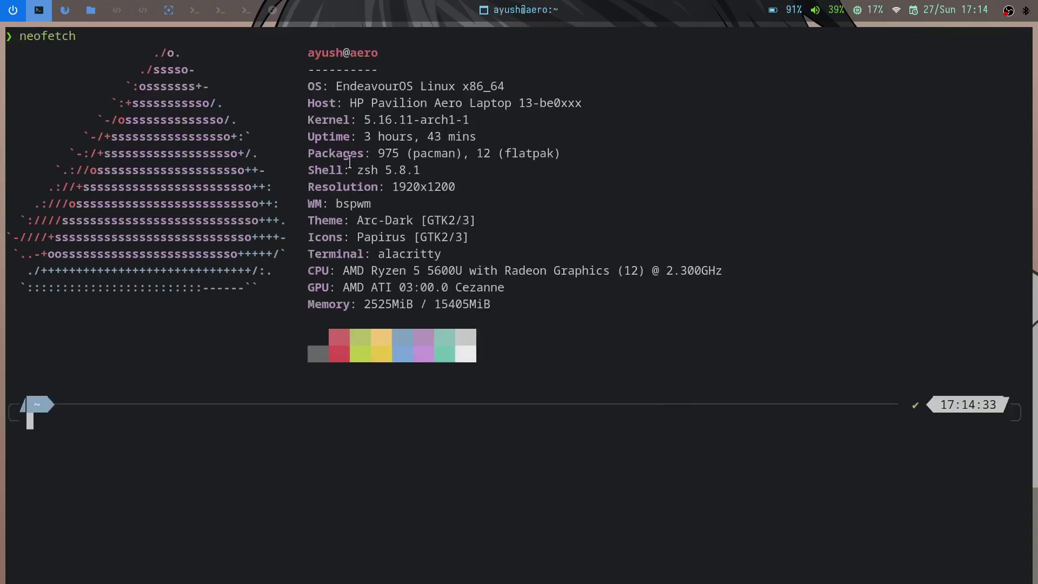
drag(351, 170, 457, 169)
drag(457, 169, 442, 170)
click(317, 388)
Step: Open .zshrc with sudo nano, entering the account password, and go to the My Aliases section
text(sudo)
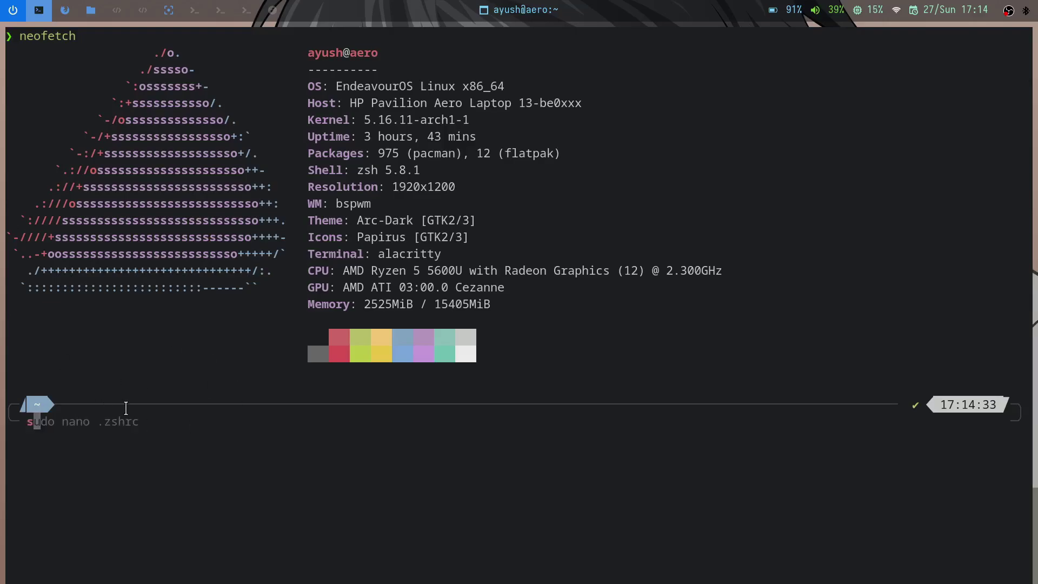
key(Right)
key(Return)
key(Return)
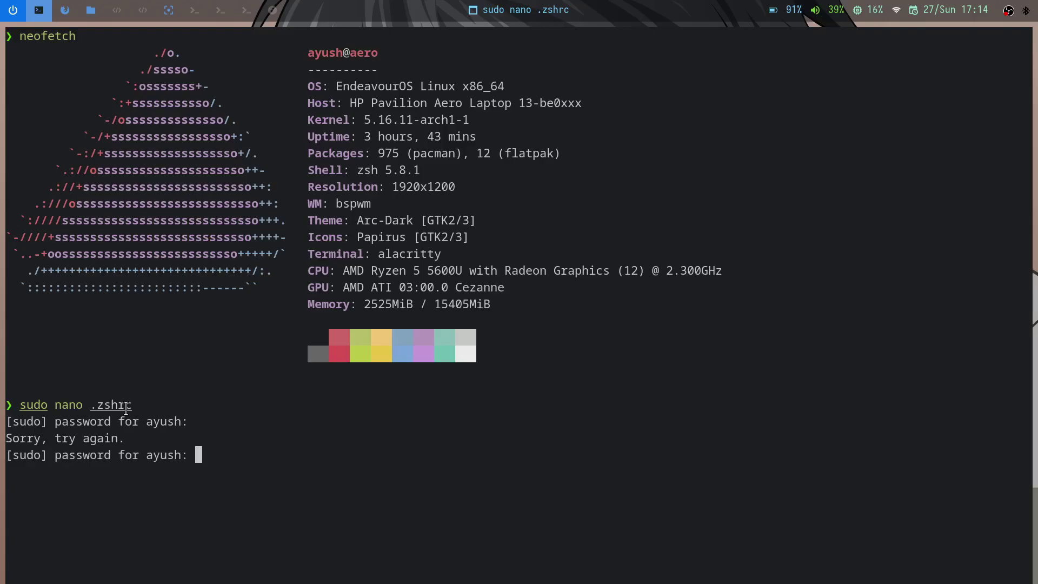
key(Return)
scroll(36, 352, down, 20)
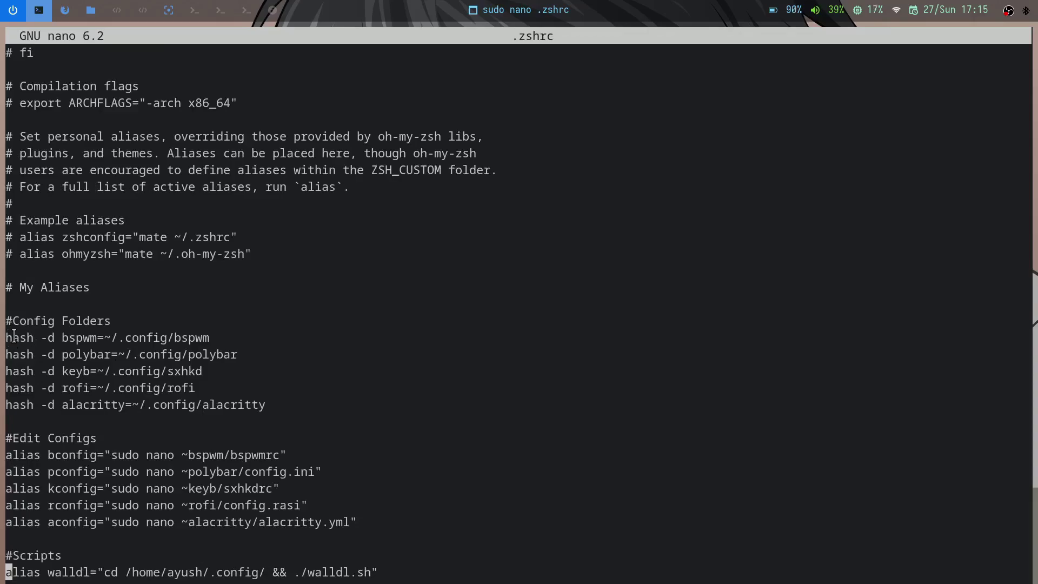
Step: Highlight the bspwm hash entry and its ~/.config/bspwm path under Config Folders
drag(4, 337, 175, 337)
click(71, 341)
drag(110, 338, 211, 334)
click(217, 329)
Step: Open a second terminal beside nano, enter the ~bspwm folder shortcut, and print the working directory with pwd
key(super+Return)
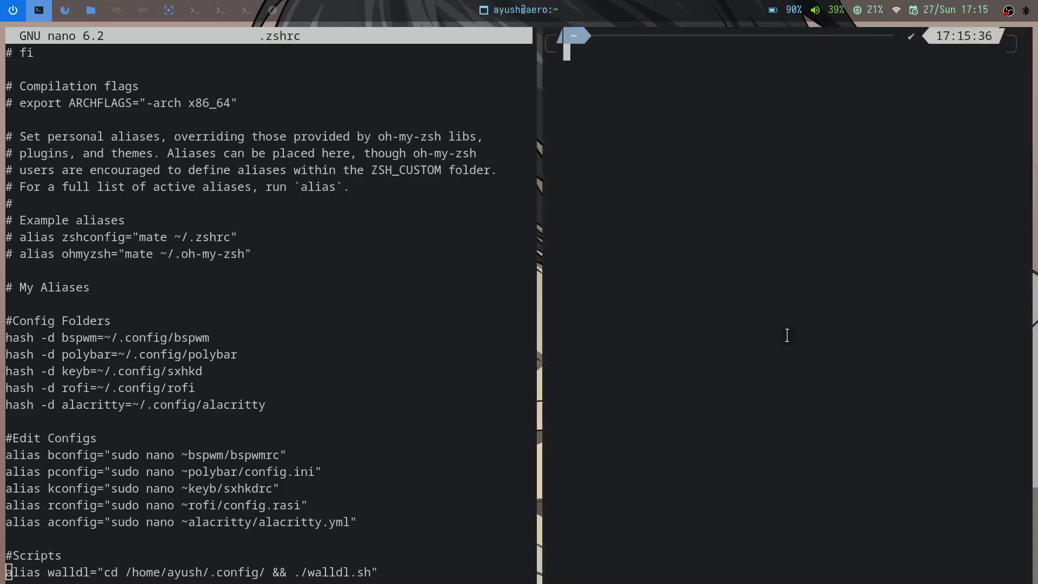
text(~bspwm)
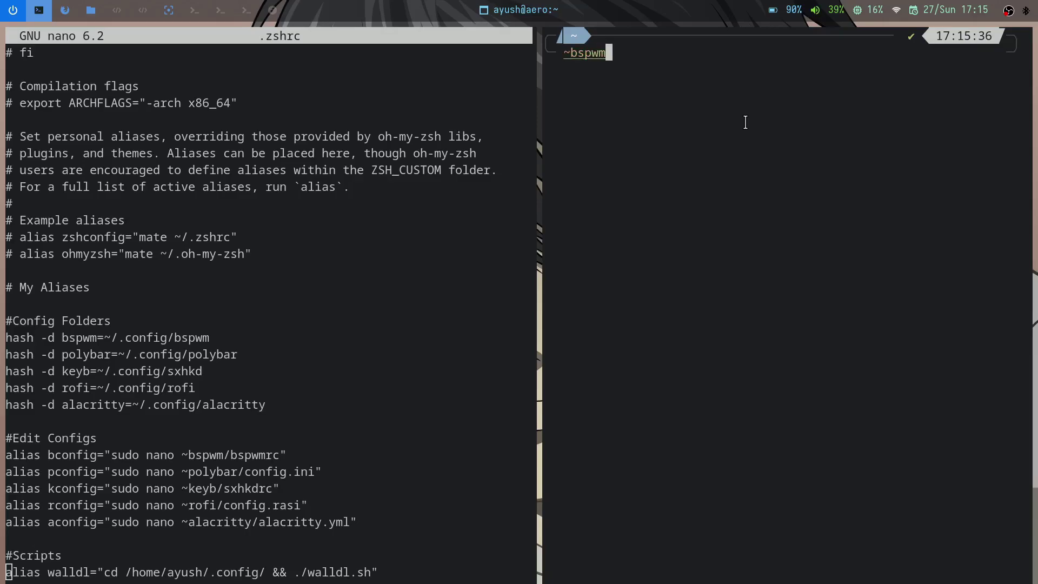
key(Return)
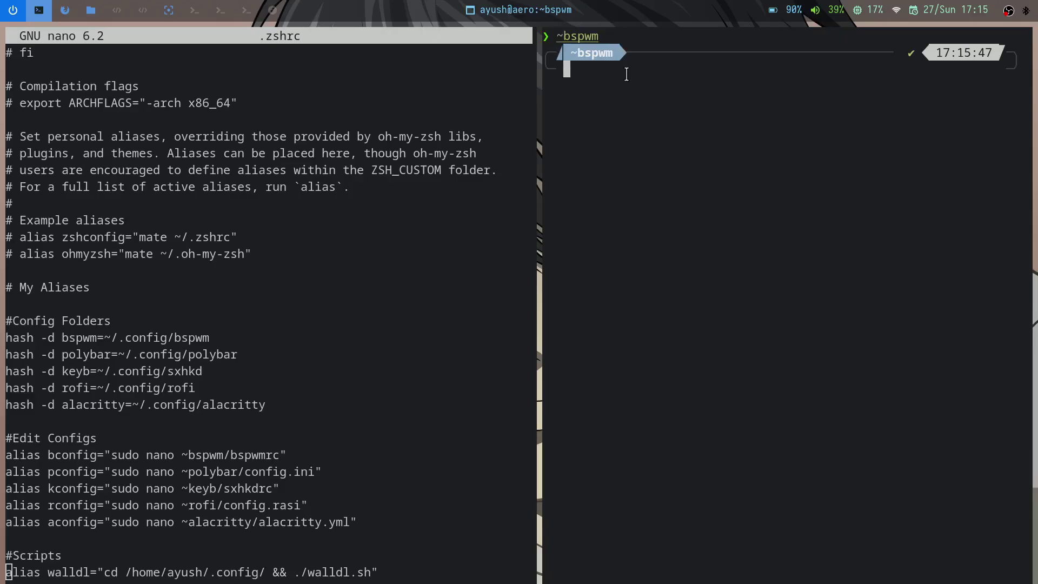
text(pwd)
key(Return)
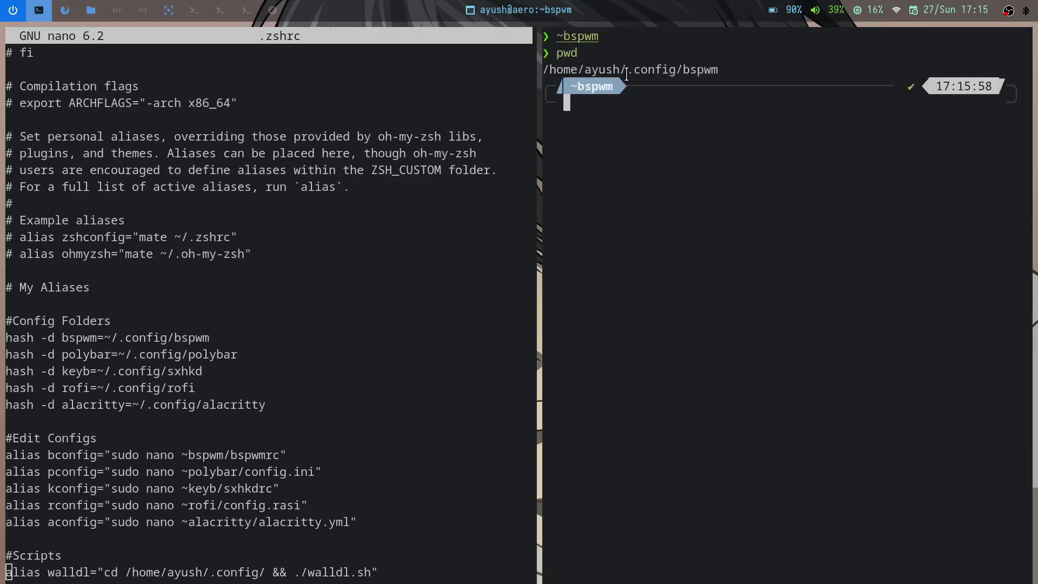
Step: Go back to the home directory, enter the ~polybar folder shortcut, and list its contents with ls
text(cd)
key(Return)
text(~polybar)
key(Return)
text(ls)
key(Return)
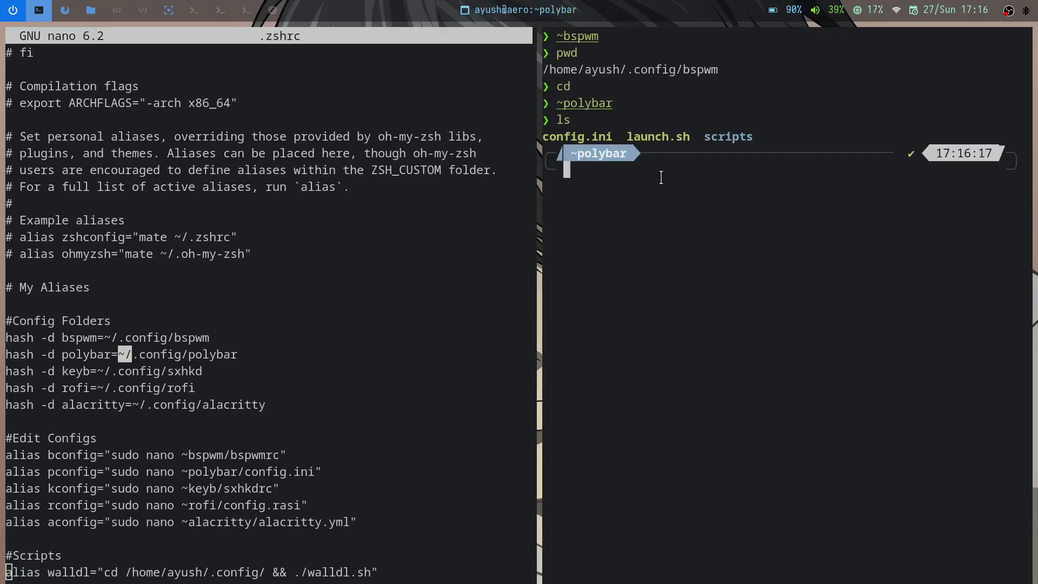
Step: View the remaining aliases in .zshrc, then return the second terminal to the home directory and clear it
scroll(352, 294, down, 3)
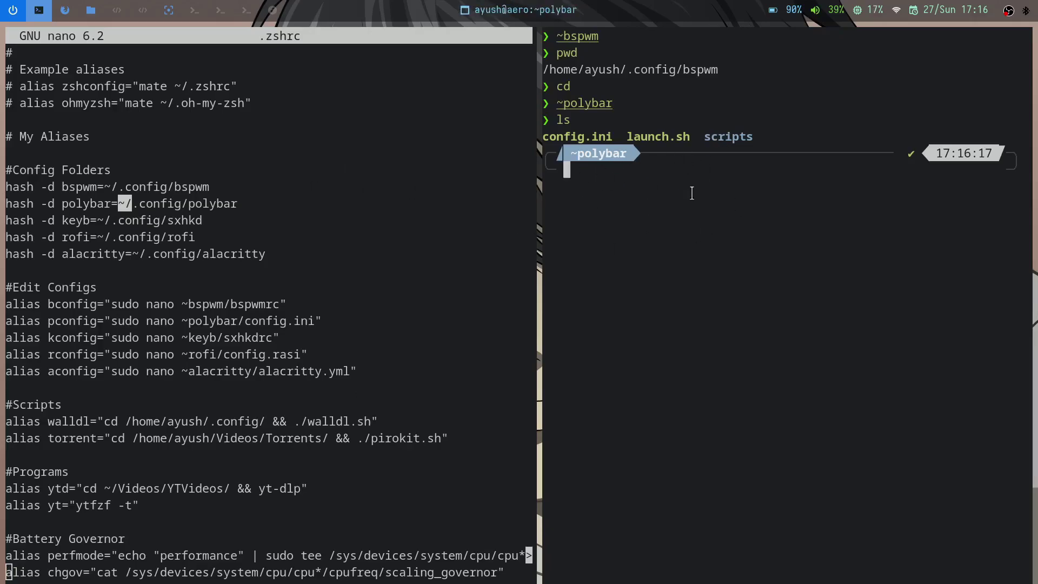
key(ctrl+l)
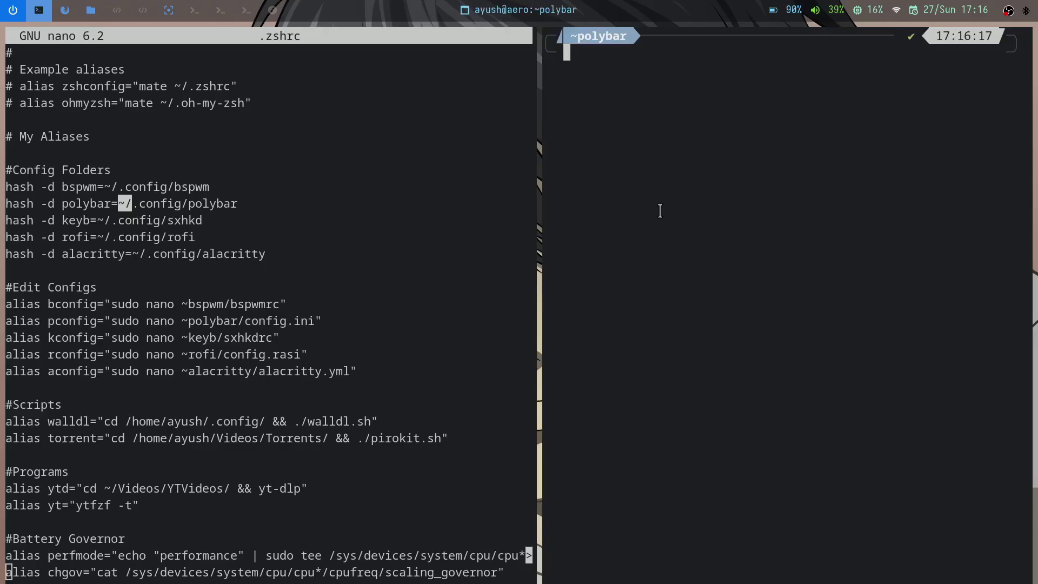
text(cd)
key(Return)
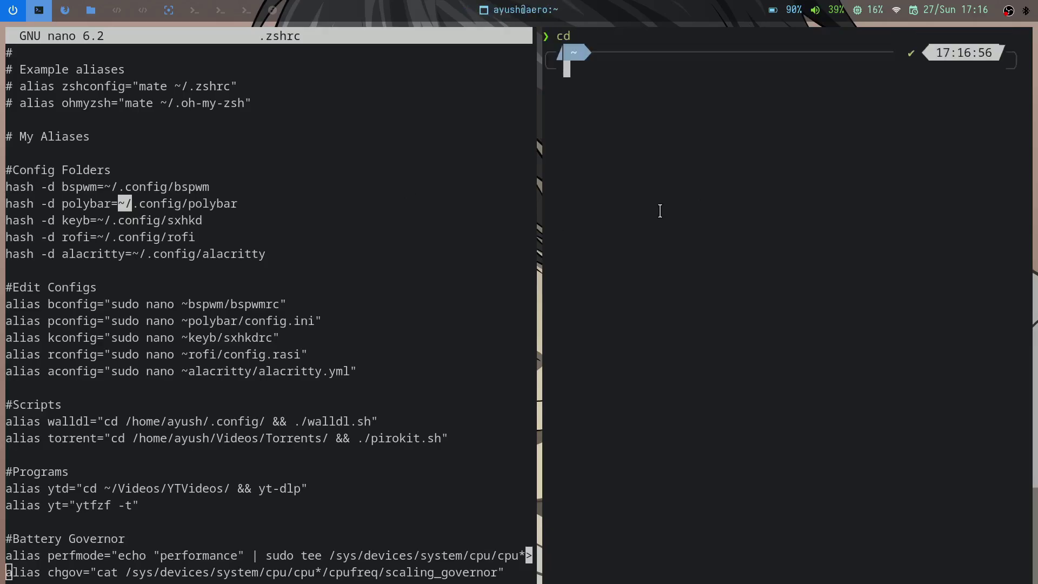
key(ctrl+l)
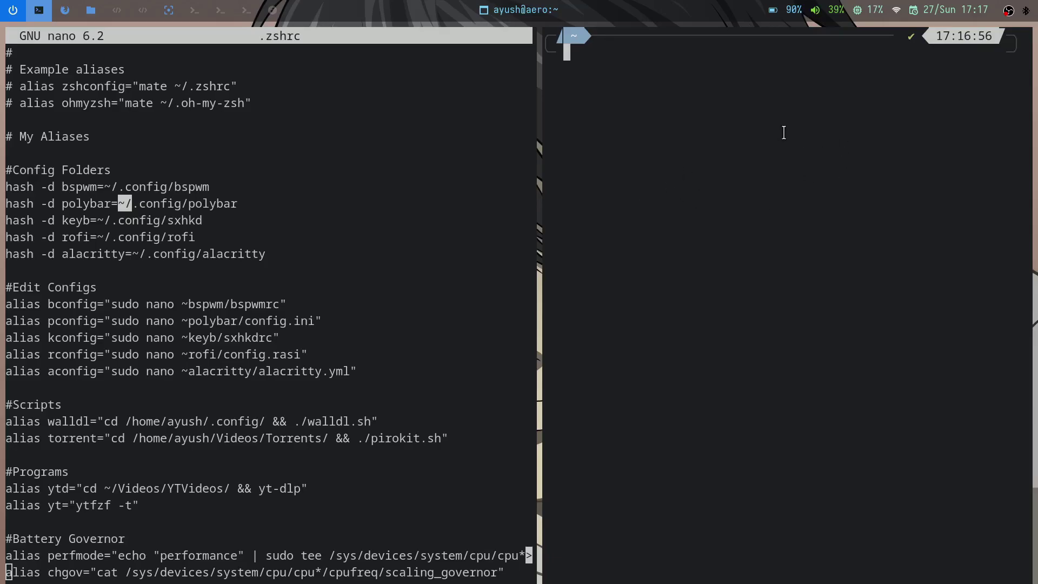
Step: Close the terminal window running nano and enter ani-cli at the remaining prompt without running it
key(super+w)
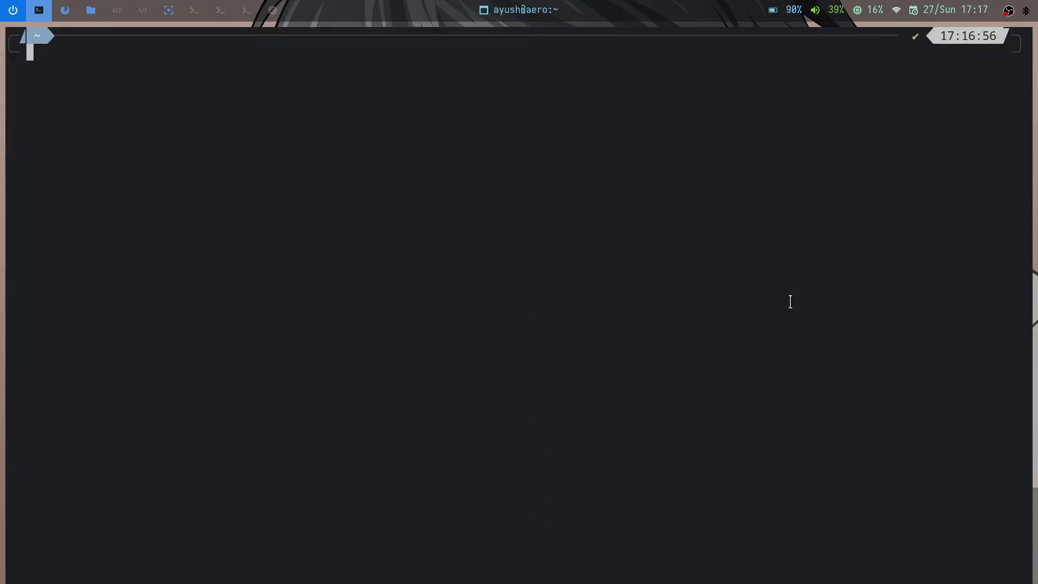
text(ani)
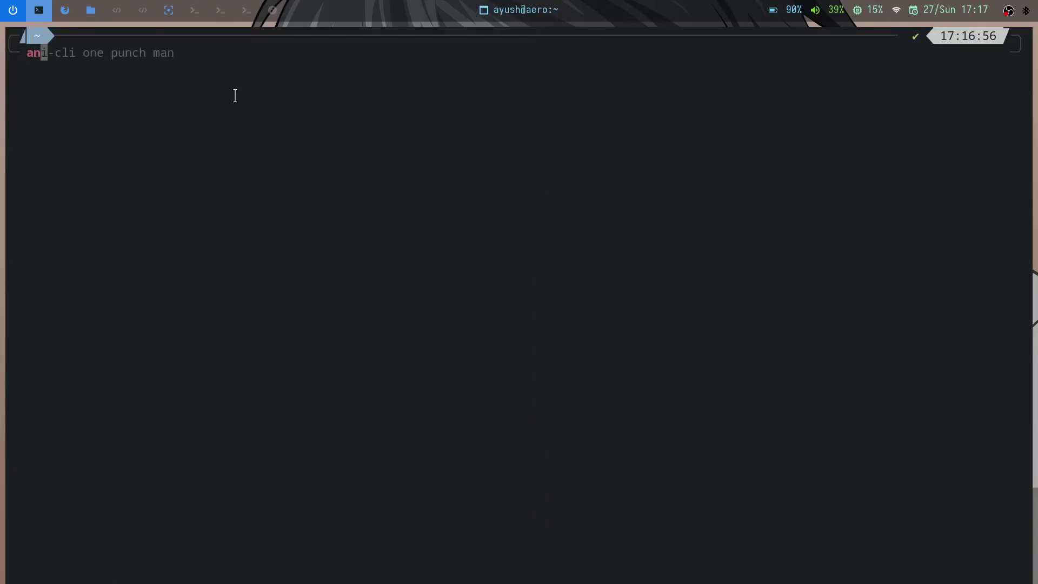
text(-cli)
Step: Switch to Brave and examine the pystardust/ani-cli GitHub repository page and its README
key(super+2)
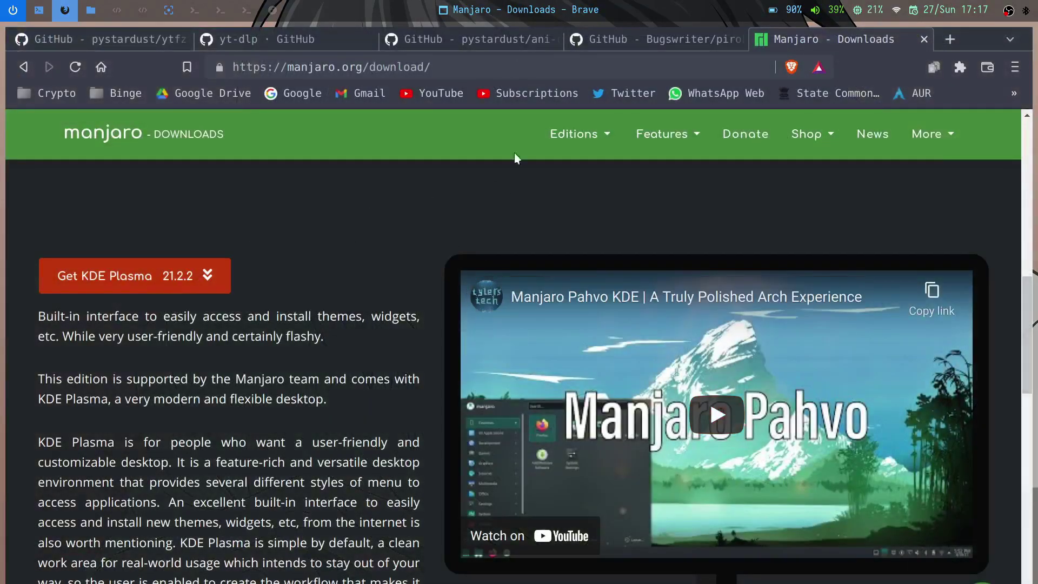
click(466, 40)
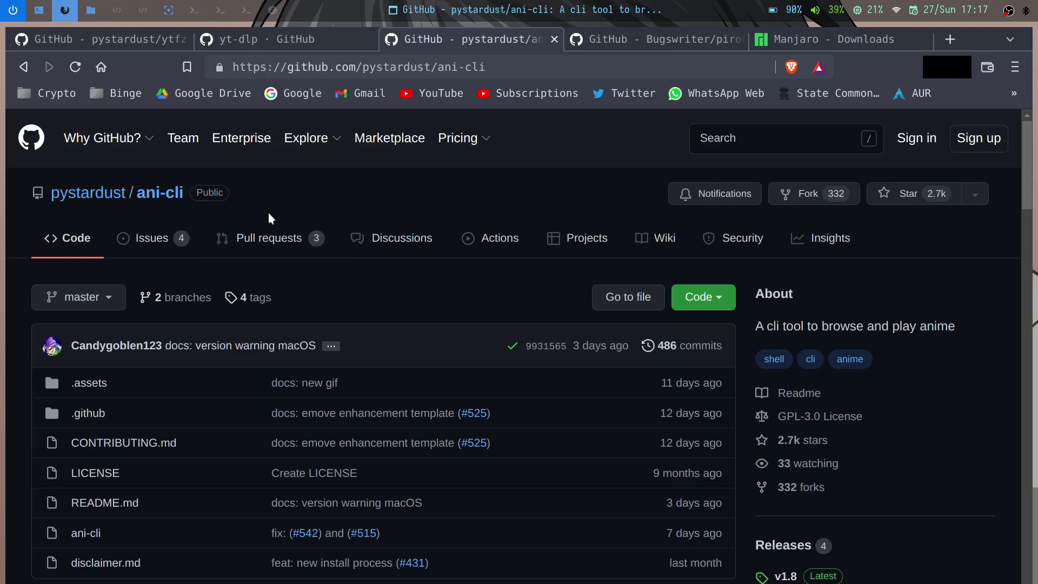
scroll(408, 349, down, 8)
scroll(141, 330, up, 10)
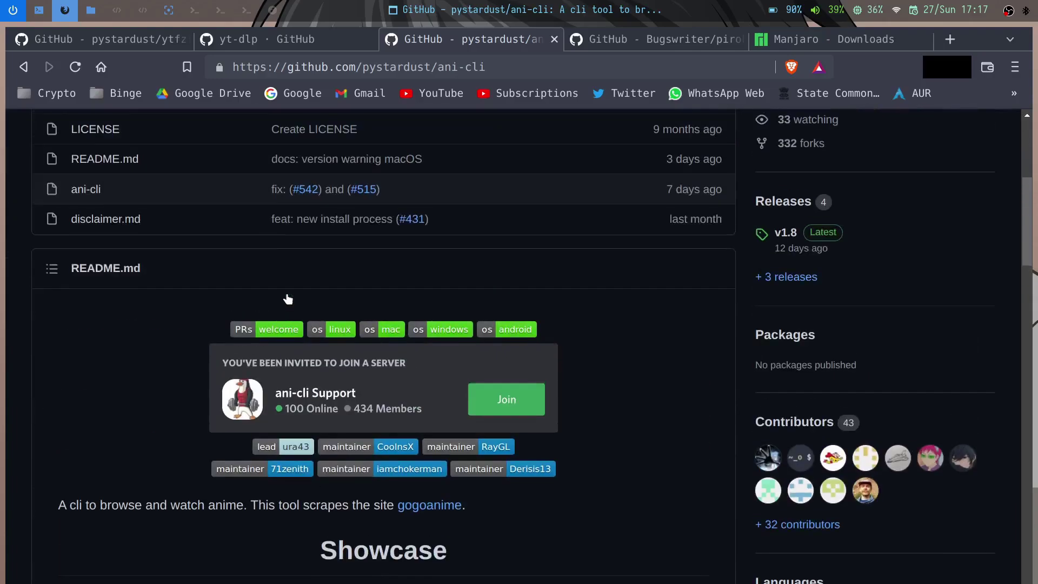
Step: Switch to the terminal and run ani-cli with the search one punch man
click(47, 12)
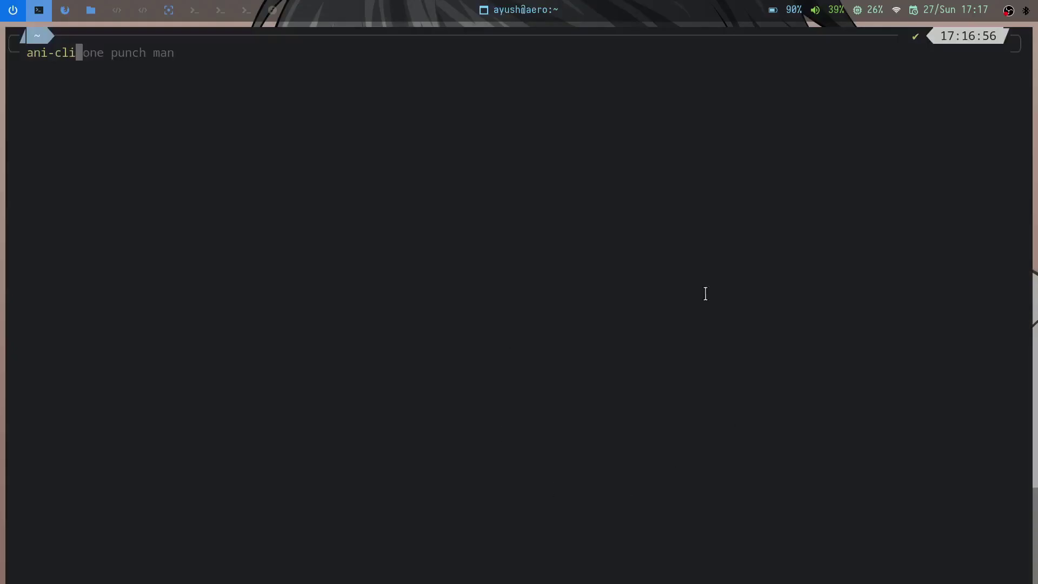
text(one)
key(Right)
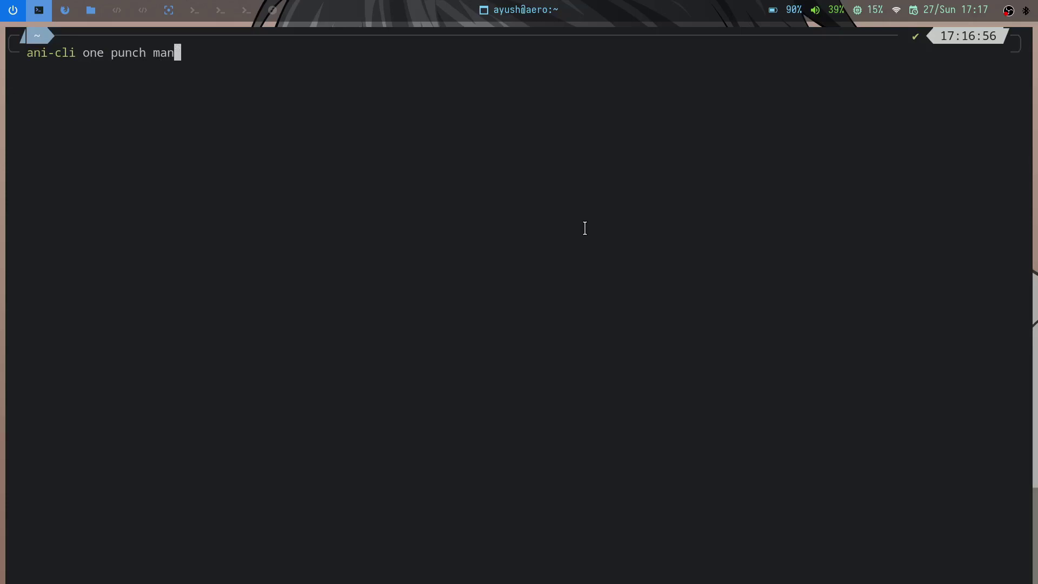
key(Return)
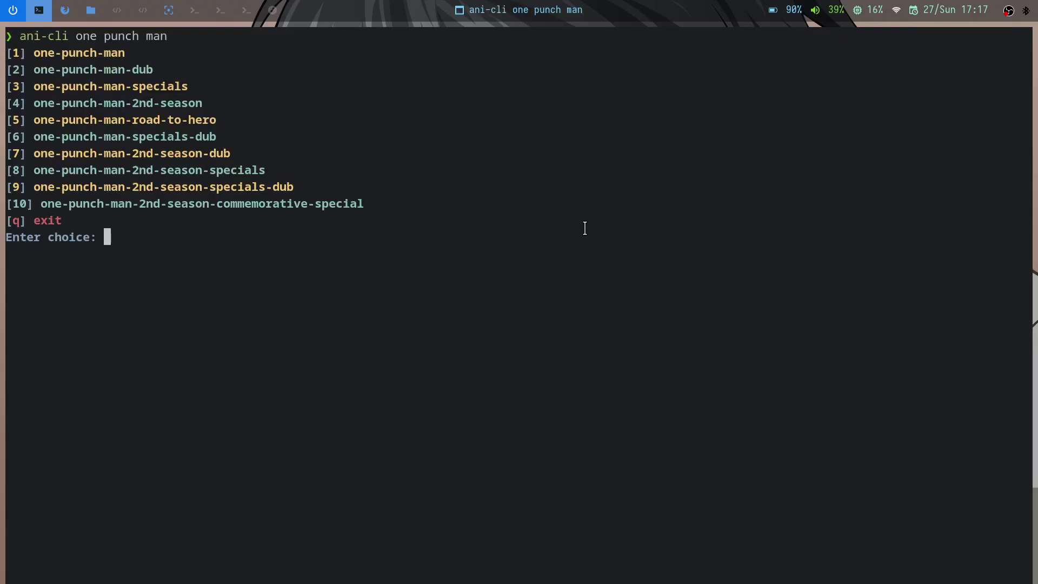
Step: Choose entry 2, one-punch-man-dub, in the ani-cli results and play episode 7
text(2)
key(Return)
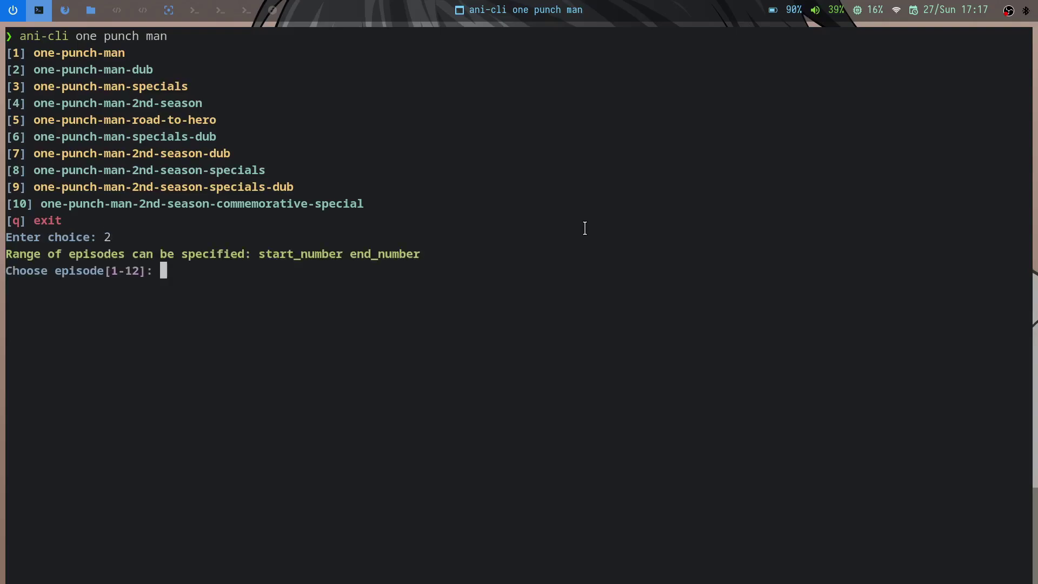
text(7)
key(Return)
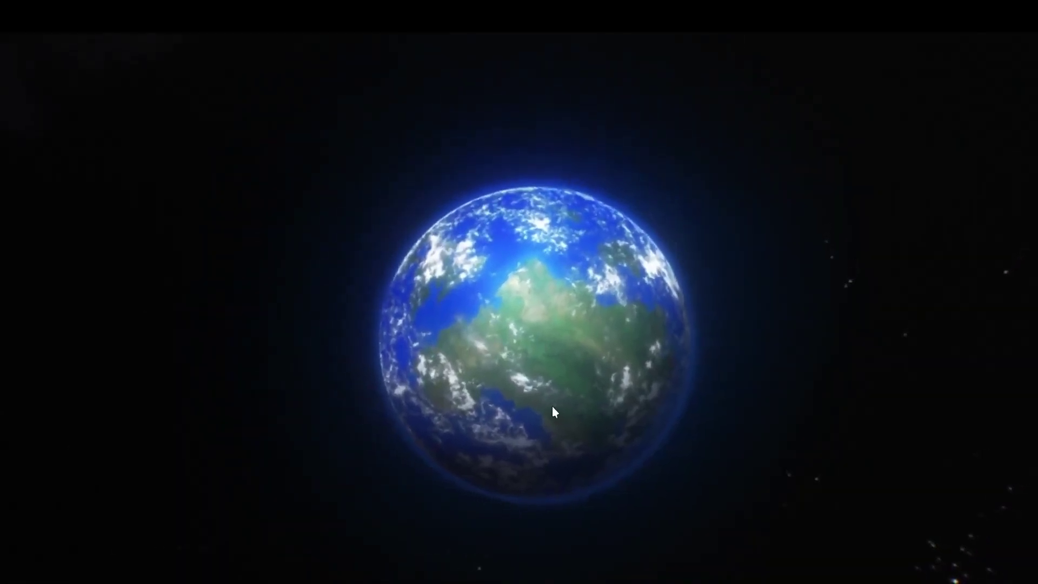
Step: Take the episode out of fullscreen, check ani-cli's playback menu in the terminal, and quit the video player
key(f)
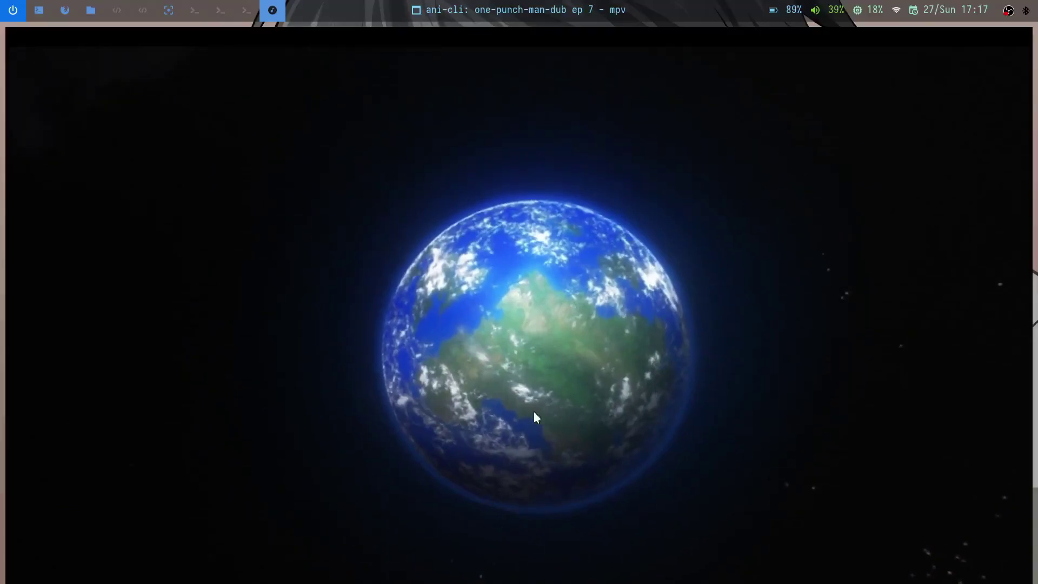
click(37, 10)
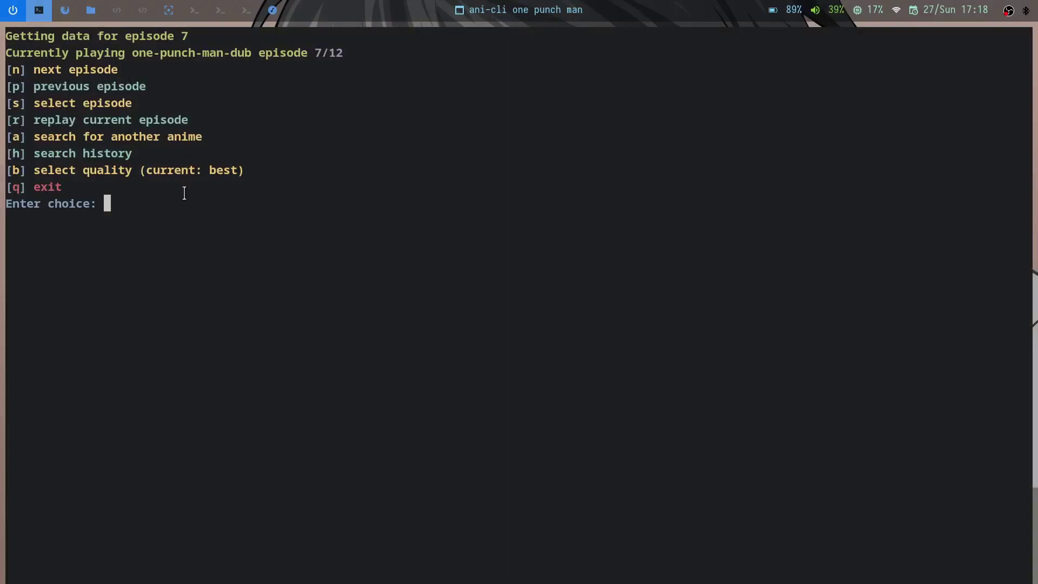
click(272, 12)
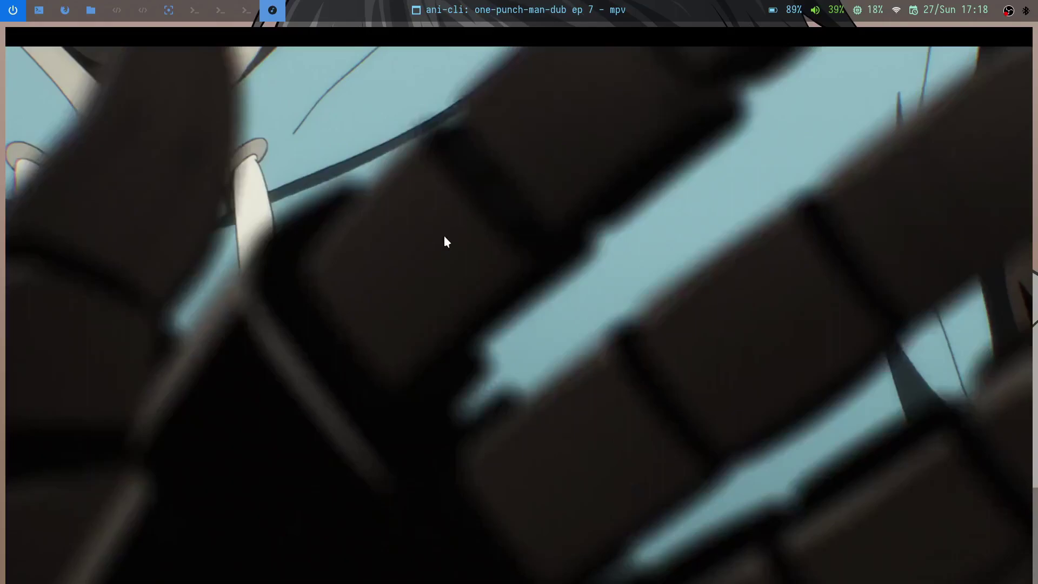
key(q)
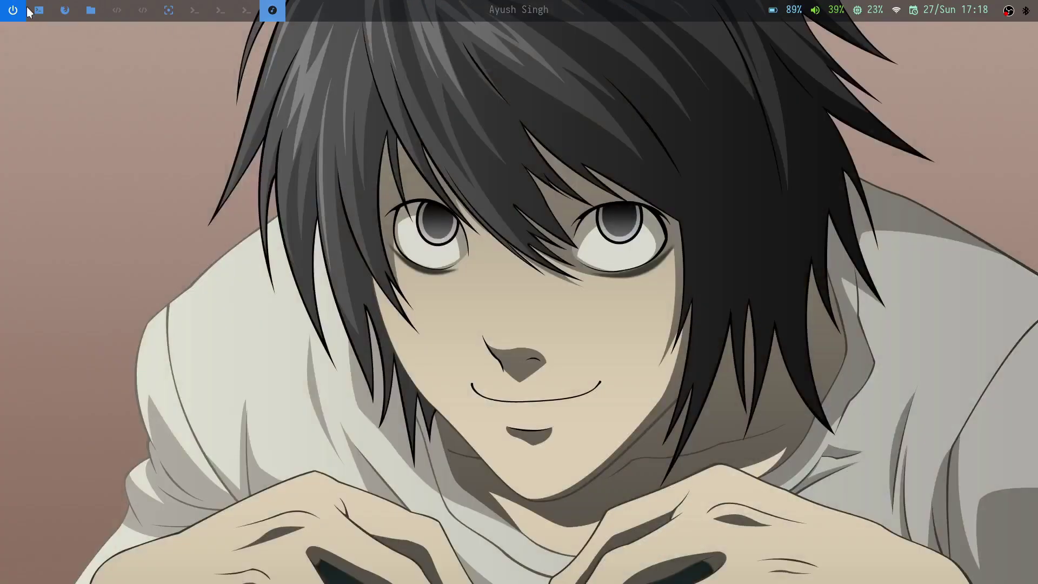
key(super+1)
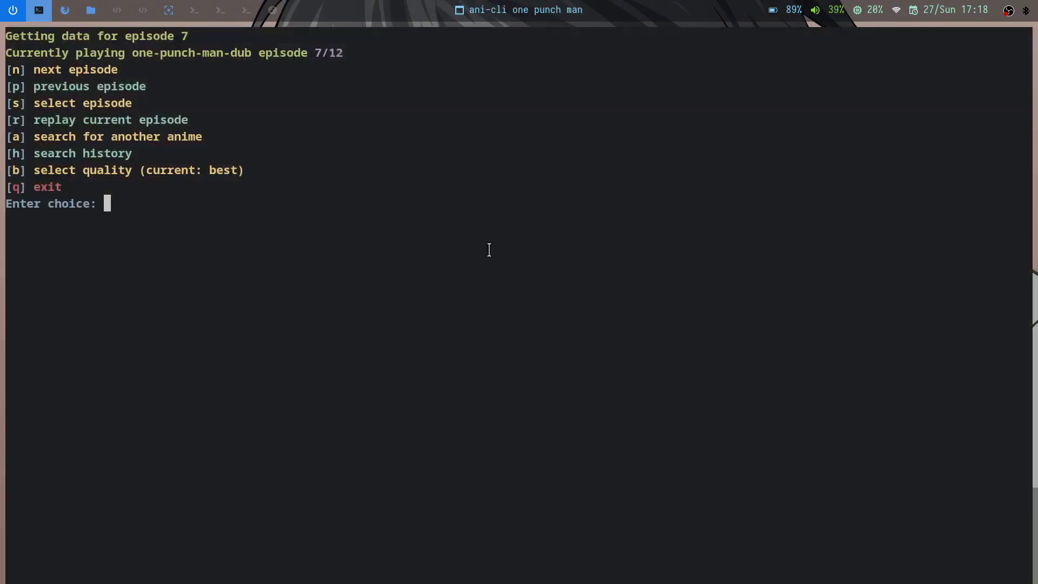
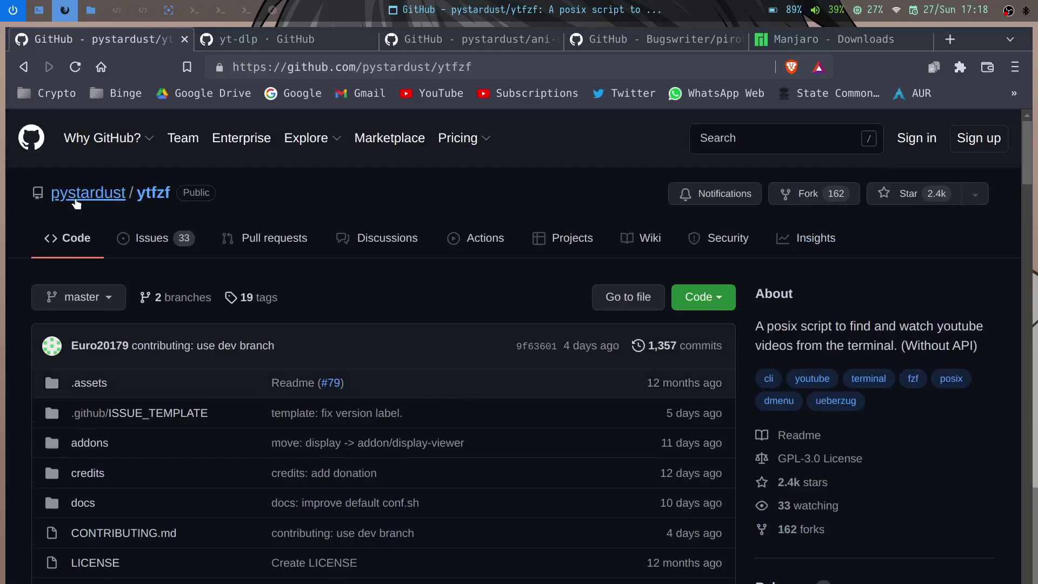
Step: Examine the pystardust/ytfzf repository page and its README through the optional dependencies and alternative thumbnail viewers
scroll(248, 337, down, 10)
scroll(369, 347, up, 10)
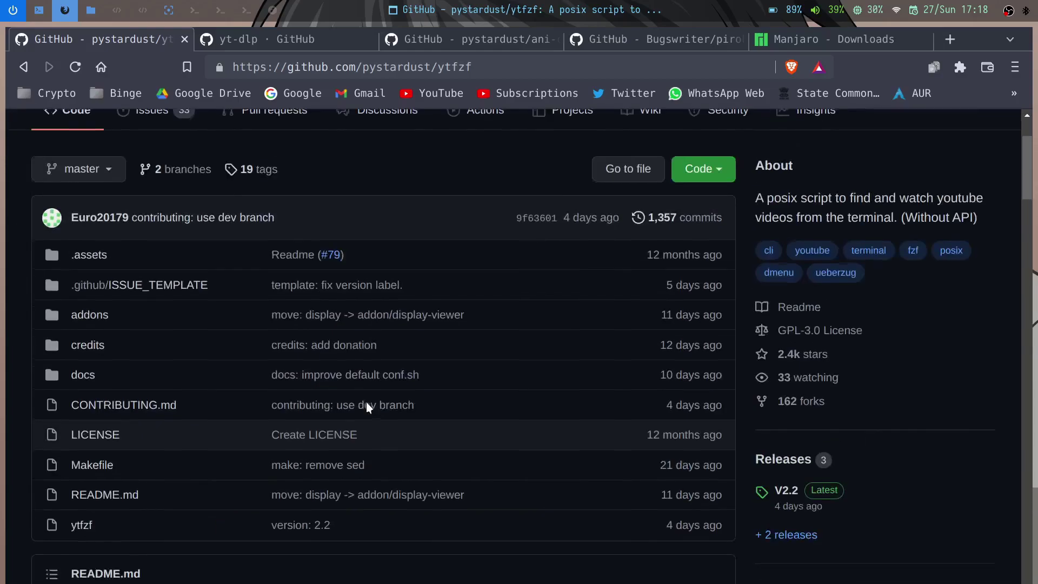
scroll(370, 291, down, 7)
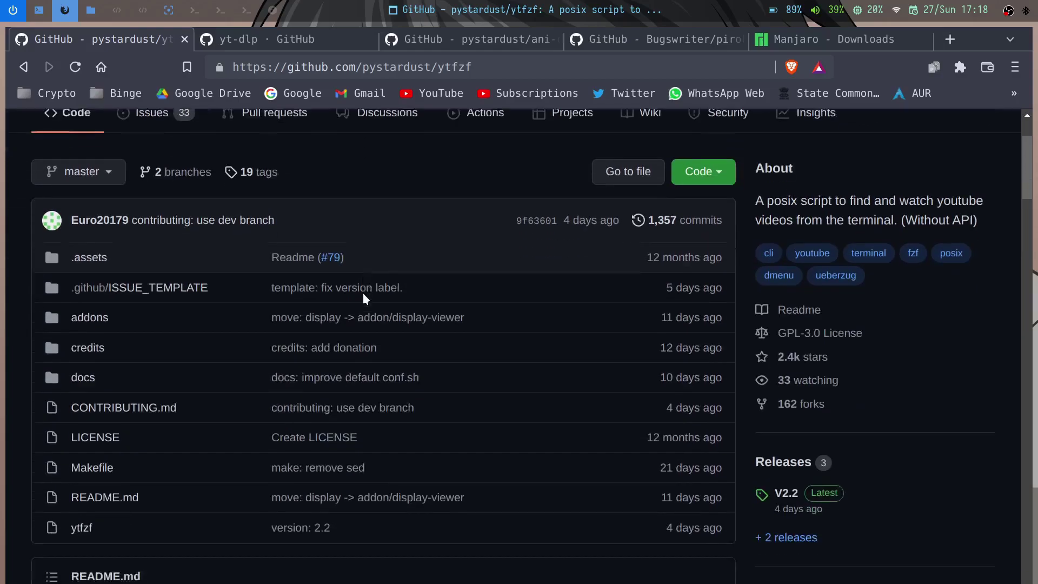
scroll(338, 412, down, 9)
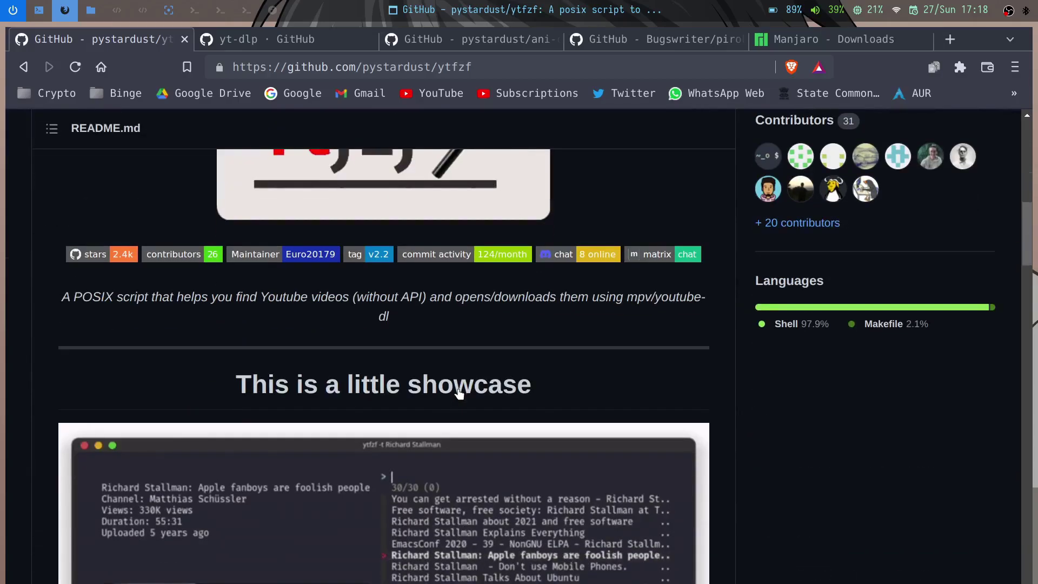
scroll(273, 252, down, 12)
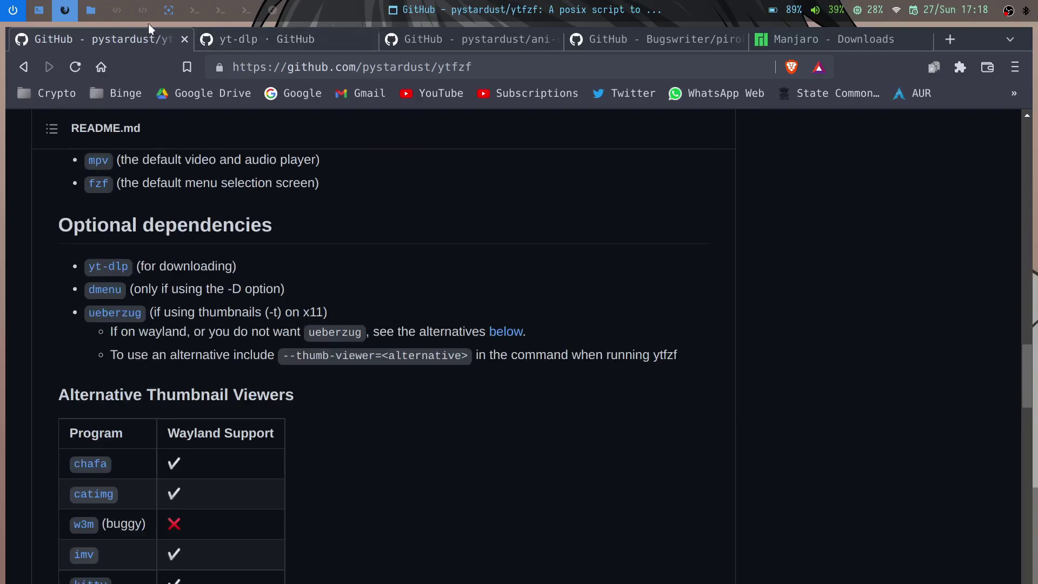
Step: Switch to the terminal and run ytfzf -t geekyranjit android to search YouTube with thumbnails
click(39, 9)
text(-t )
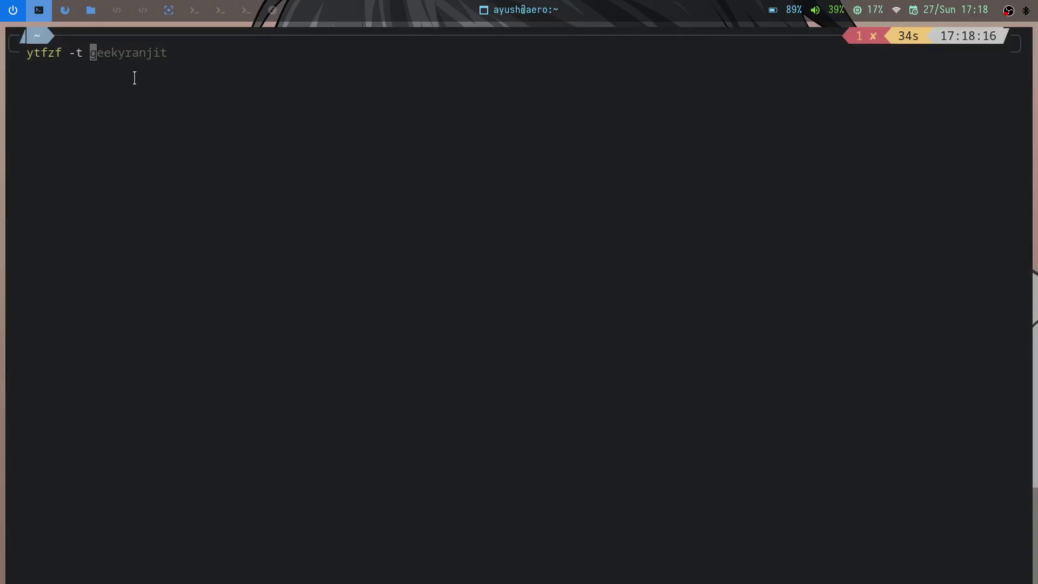
text(geekyranjit android)
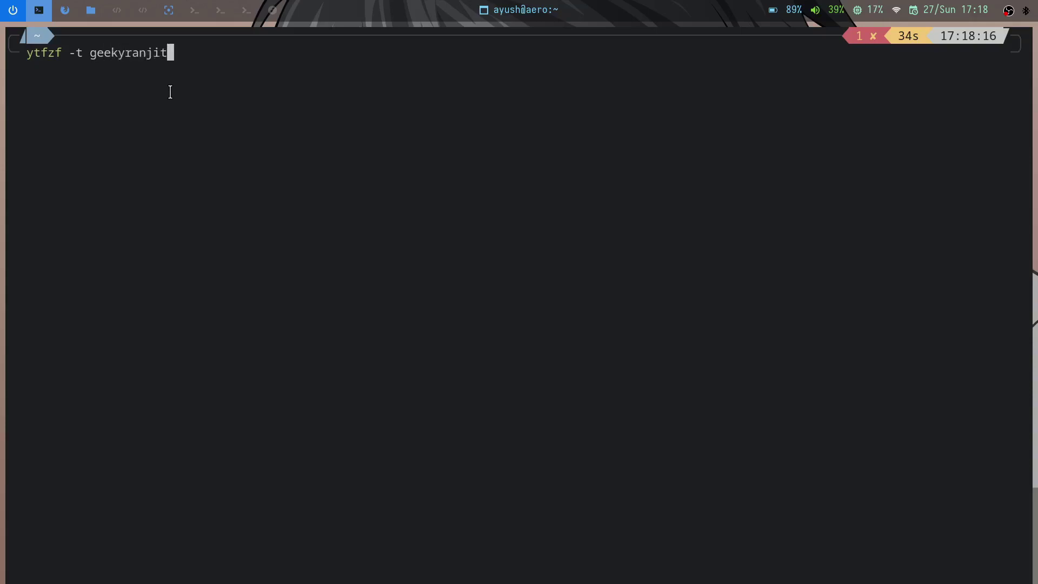
key(Return)
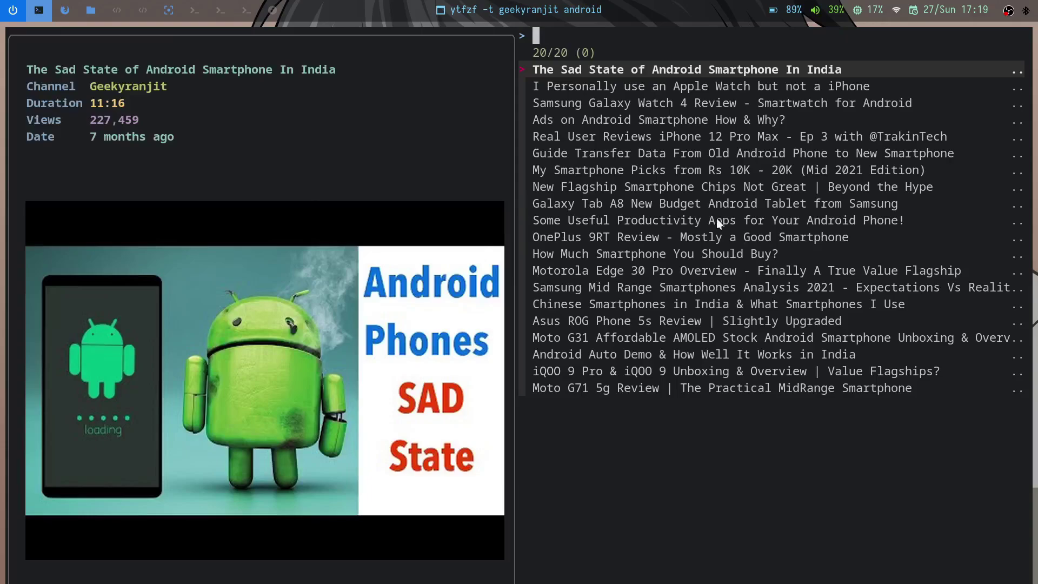
Step: Browse the thumbnail previews of the search results and play "My Smartphone Picks from Rs 10K - 20K (Mid 2021 Edition)"
key(Down)
key(Down)
key(Down)
key(Down)
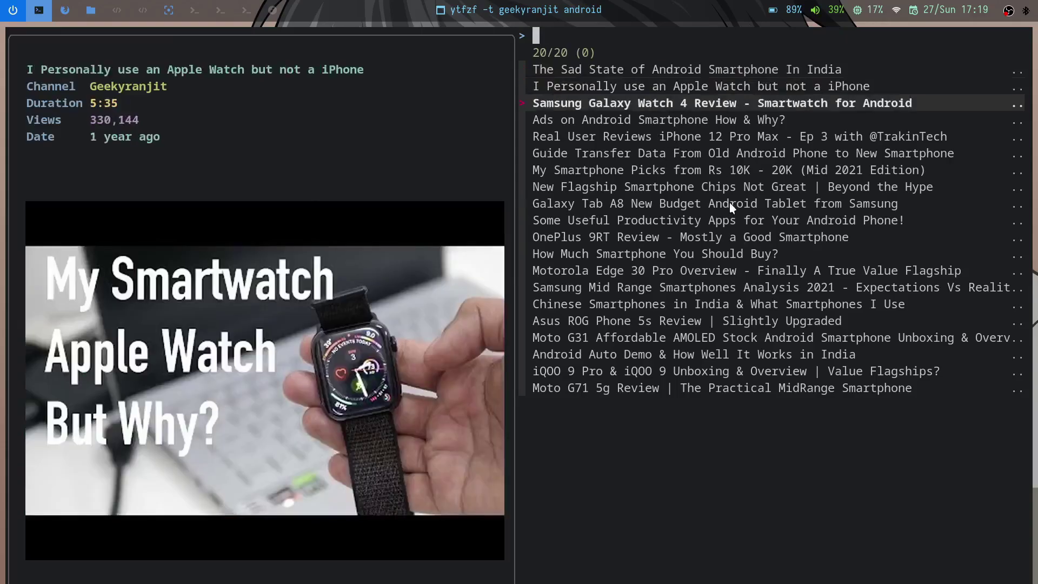
key(Up)
key(Up)
key(Up)
key(Down)
key(Down)
key(Down)
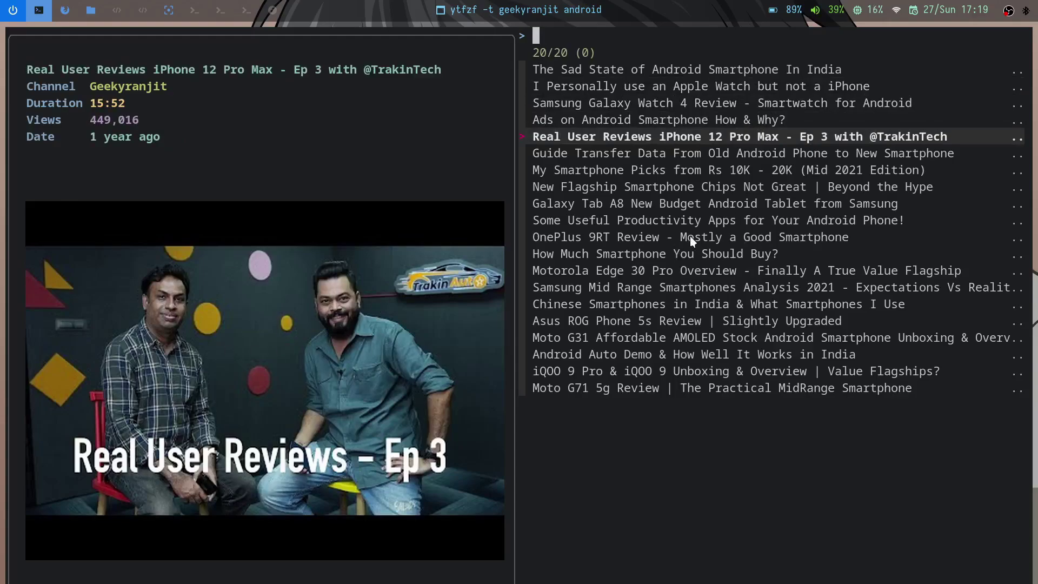
key(Down)
key(Down)
key(Return)
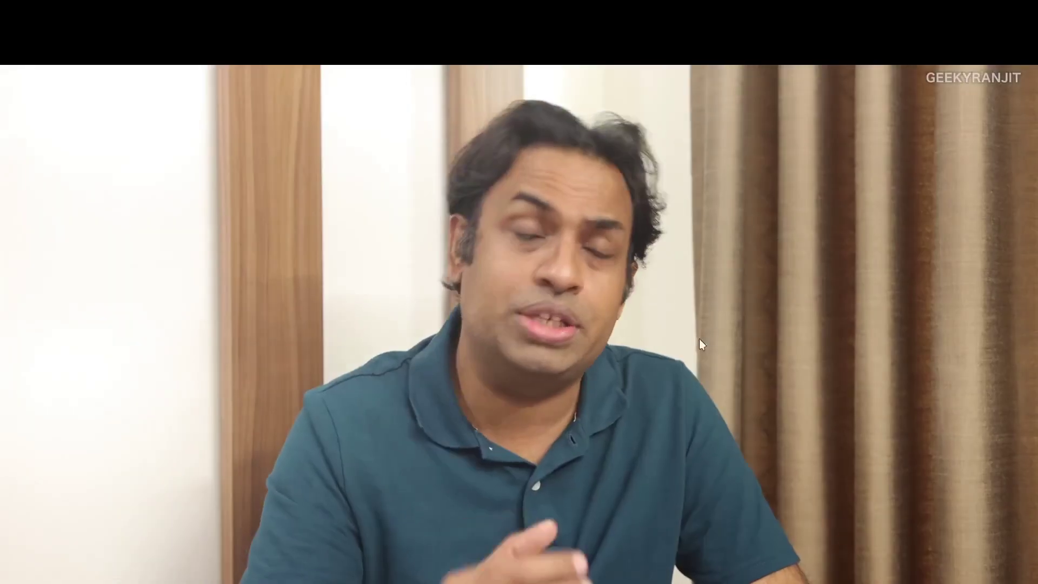
Step: Take the smartphone picks video out of fullscreen, quit it, and return to the terminal
key(f)
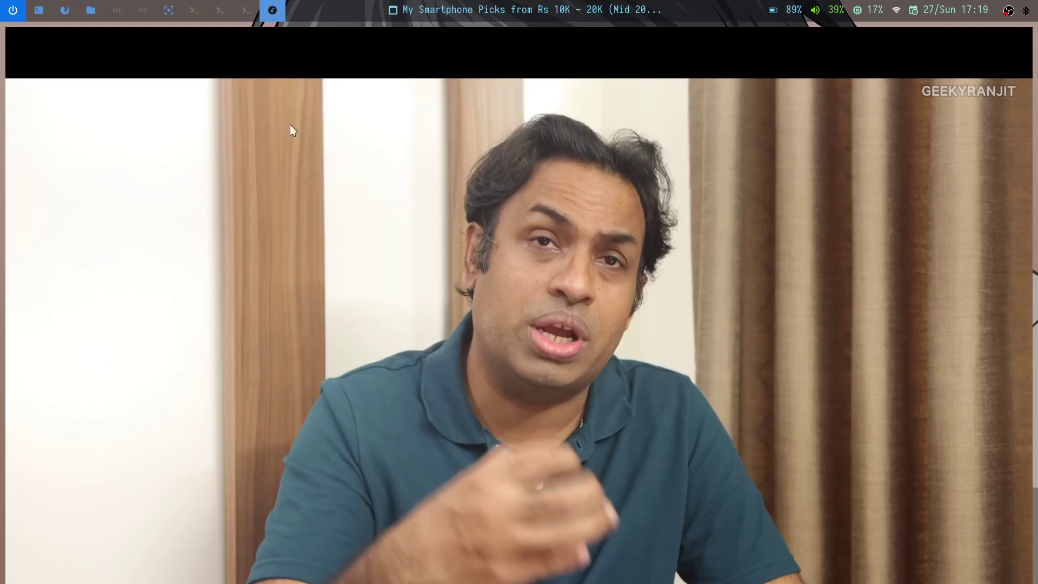
key(q)
click(39, 10)
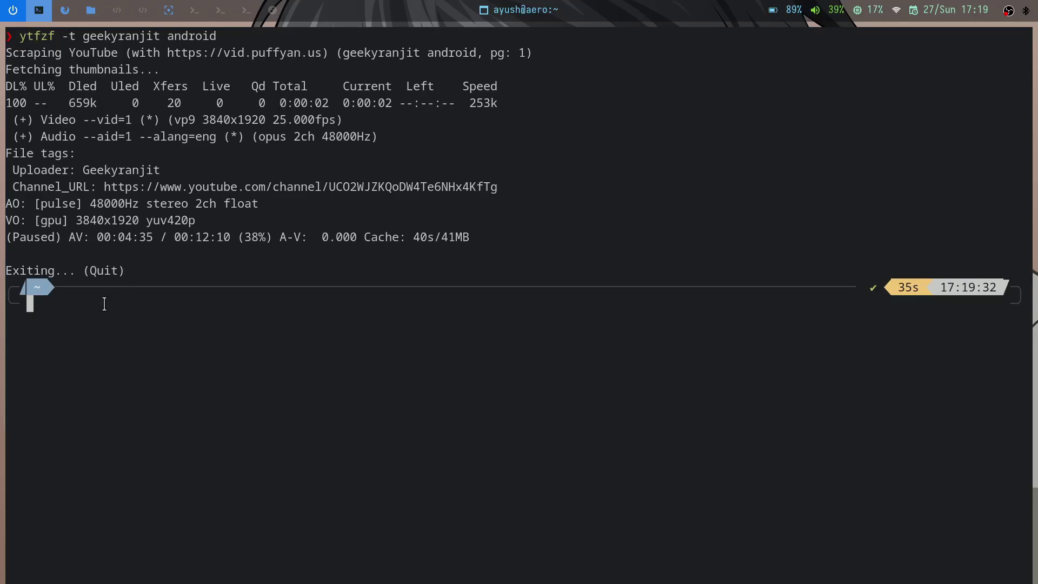
Step: Switch to Brave, look over the yt-dlp organization page on GitHub, and open its yt-dlp repository
key(super+2)
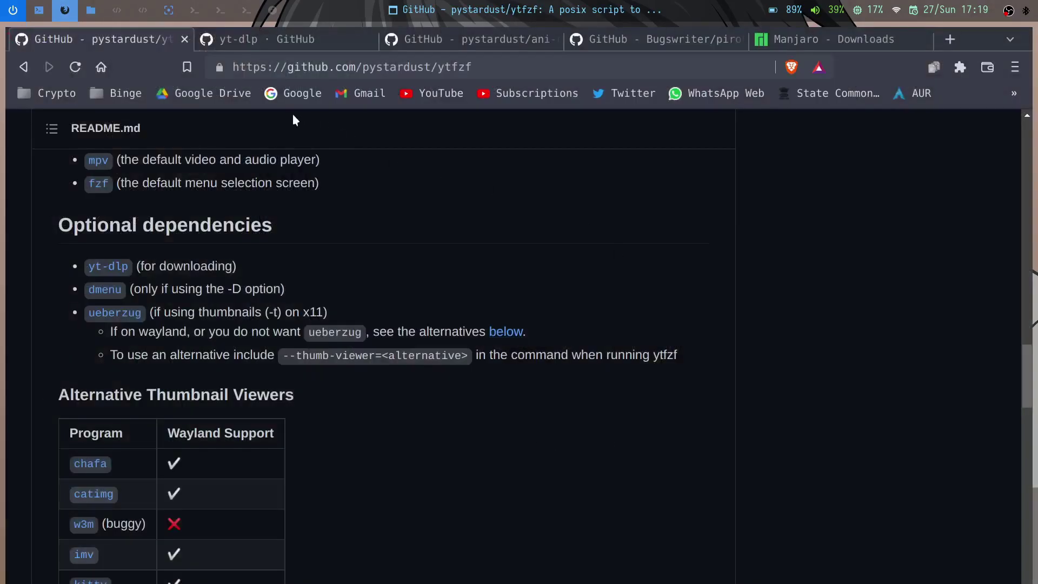
click(306, 46)
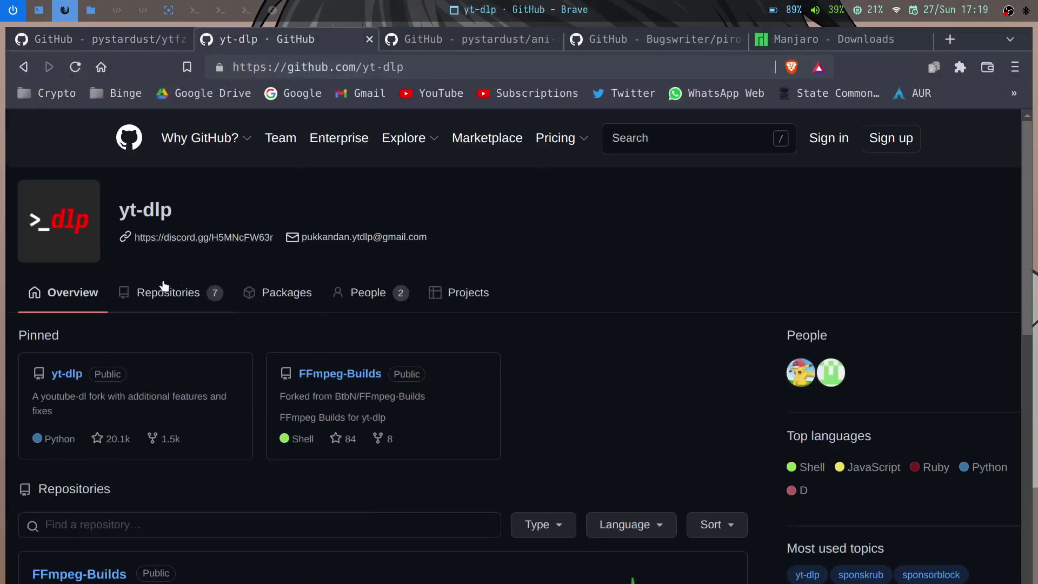
scroll(569, 398, down, 8)
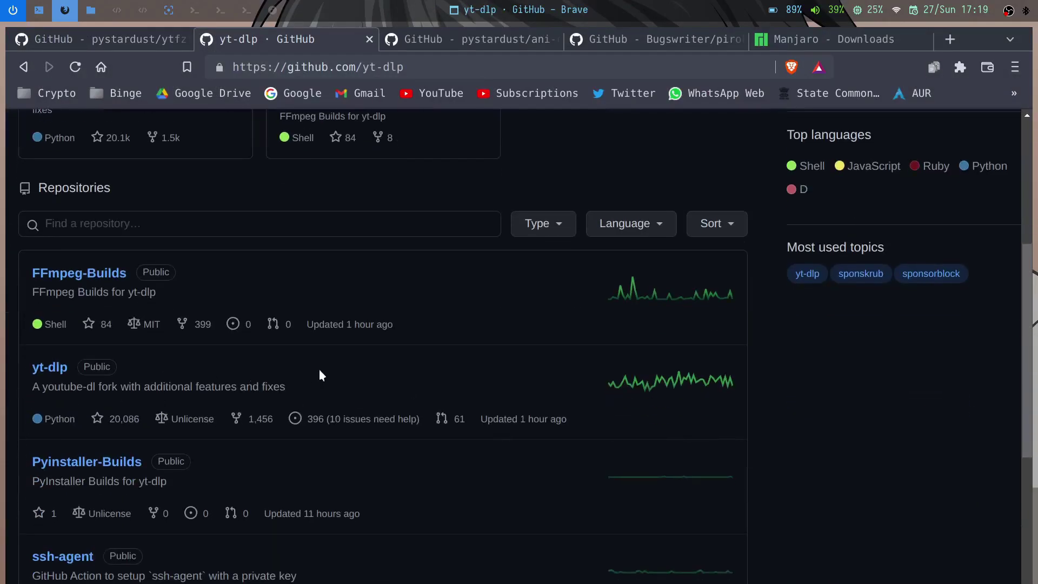
click(54, 239)
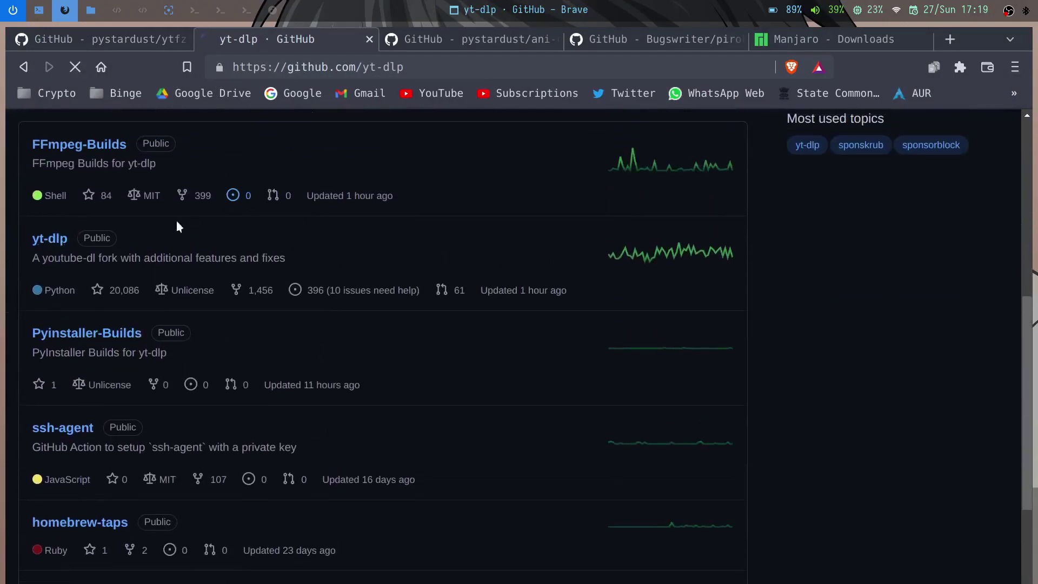
Step: Clear the terminal and run yt -d xtremeandroid miui10 vs pixel to search for a video to download
key(super+1)
key(ctrl+l)
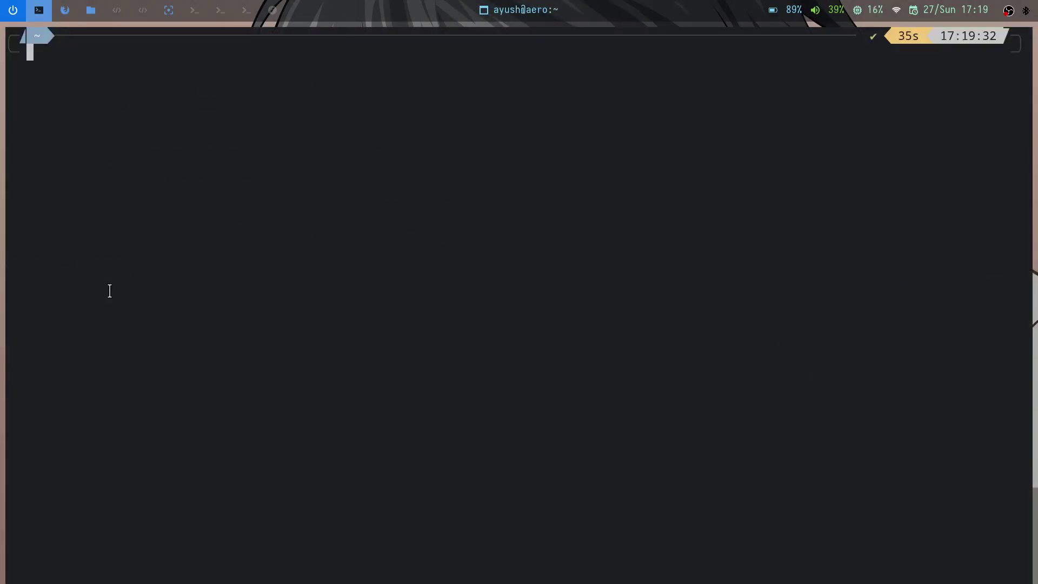
text(yt )
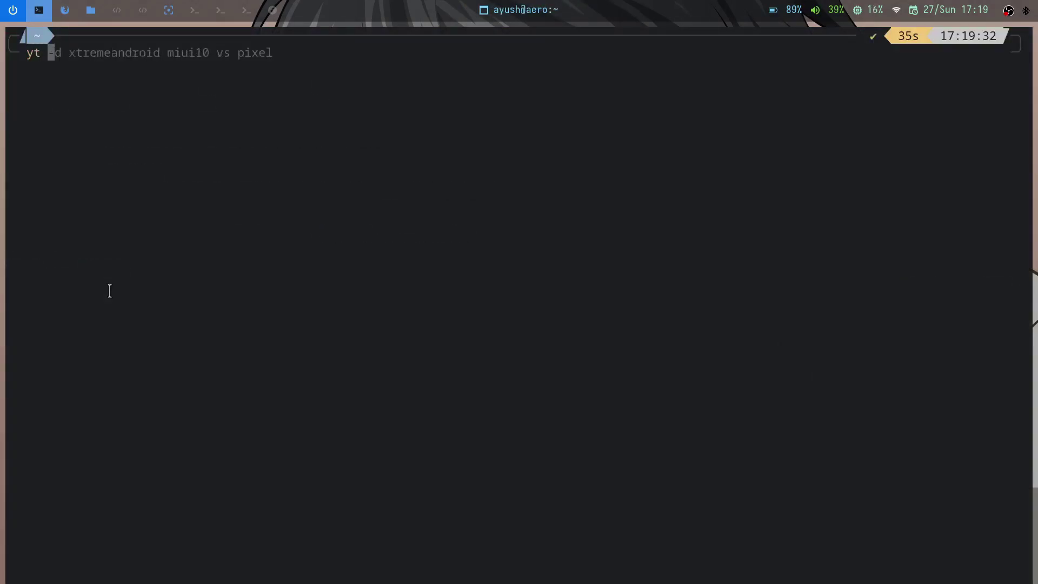
text(-d)
key(BackSpace)
key(BackSpace)
key(BackSpace)
text(-d xt)
key(Right)
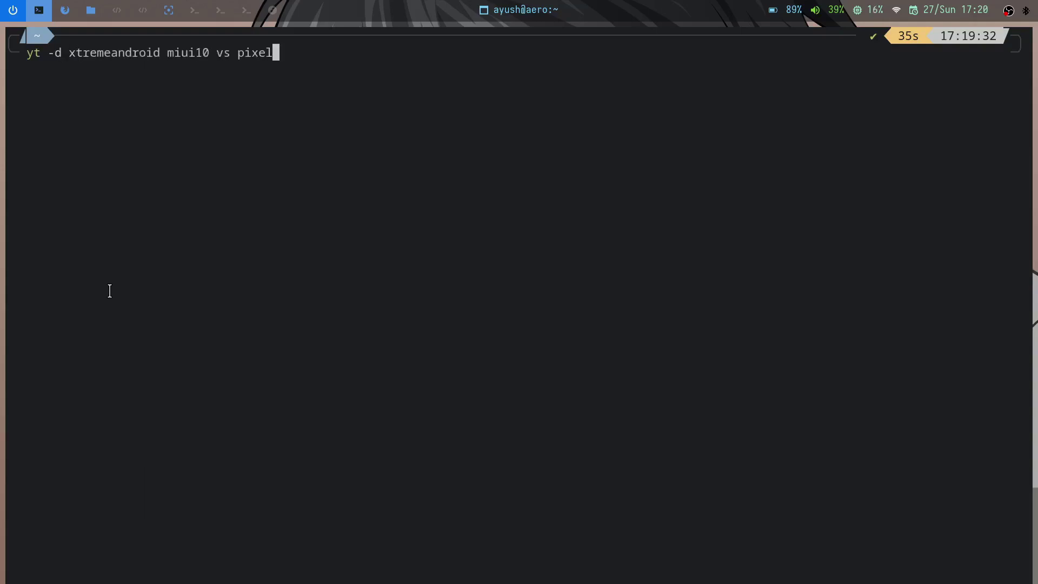
key(Return)
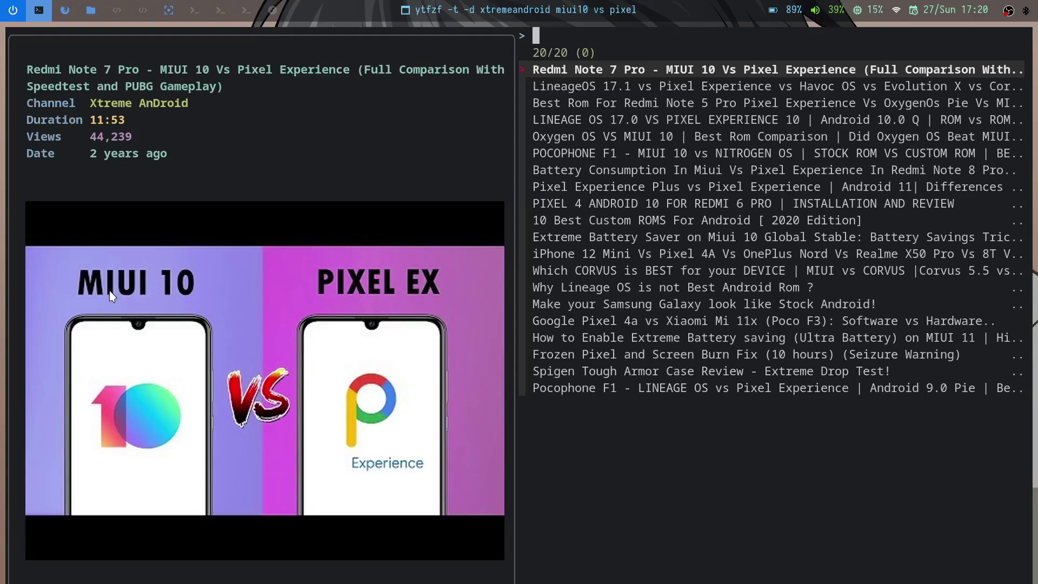
Step: Start downloading the Redmi Note 7 Pro MIUI 10 Vs Pixel Experience video, interrupt the download, and bring up a fresh terminal
key(Return)
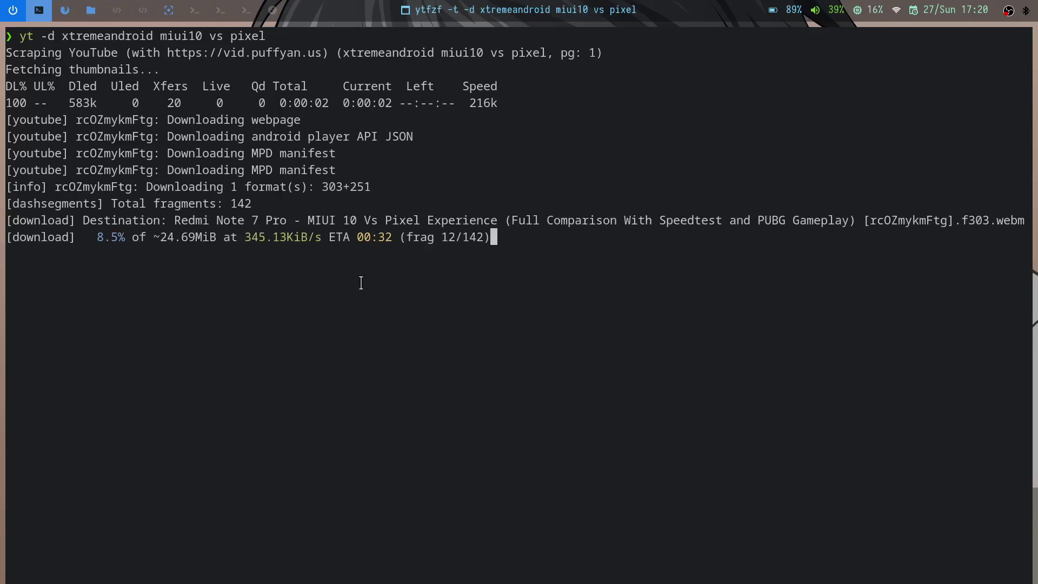
key(ctrl+c)
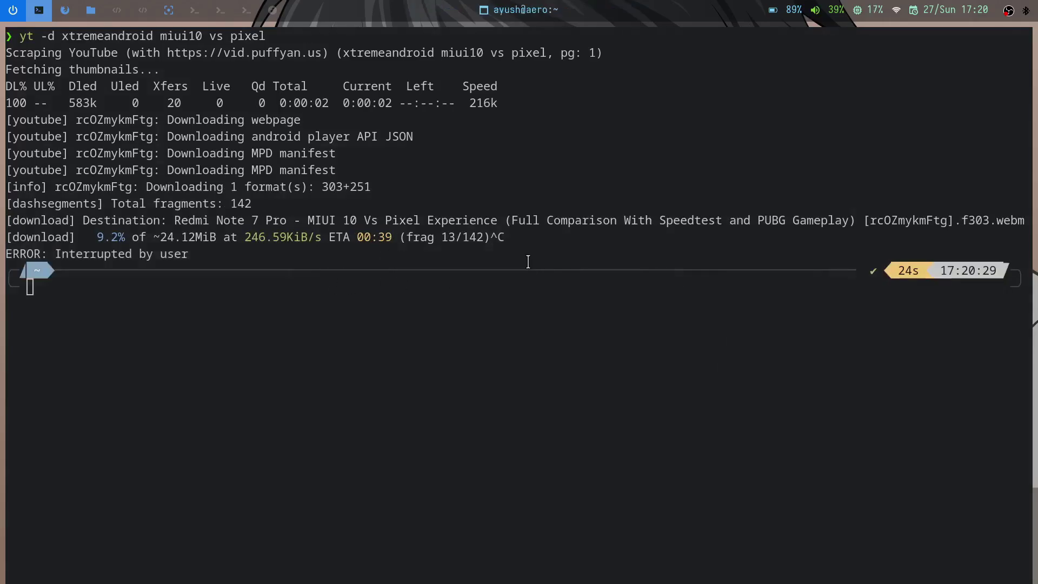
key(ctrl+d)
key(super+Return)
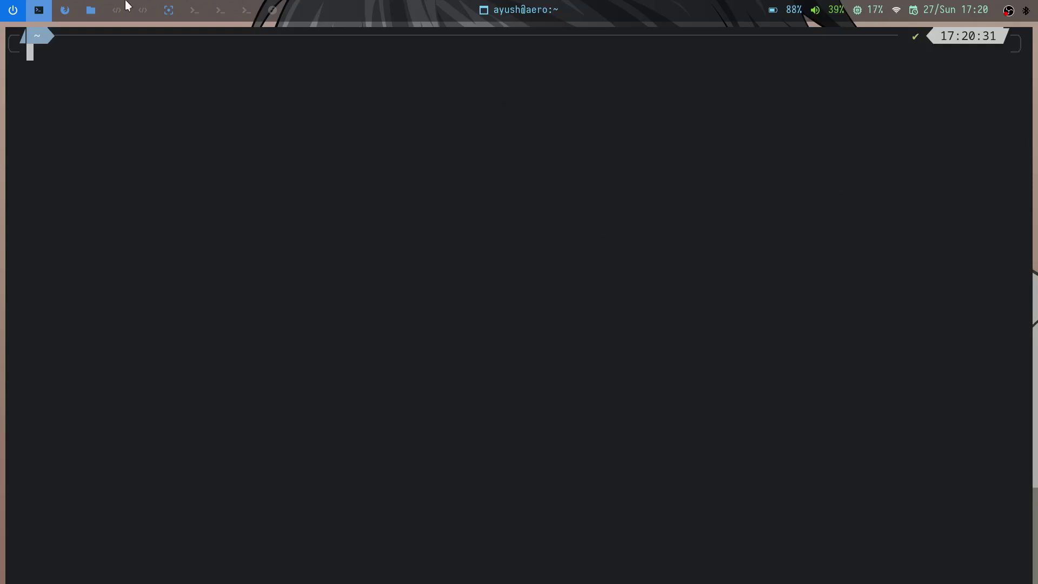
Step: Switch to Brave and show the Bugswriter/pirokit GitHub repository page
click(65, 9)
click(646, 39)
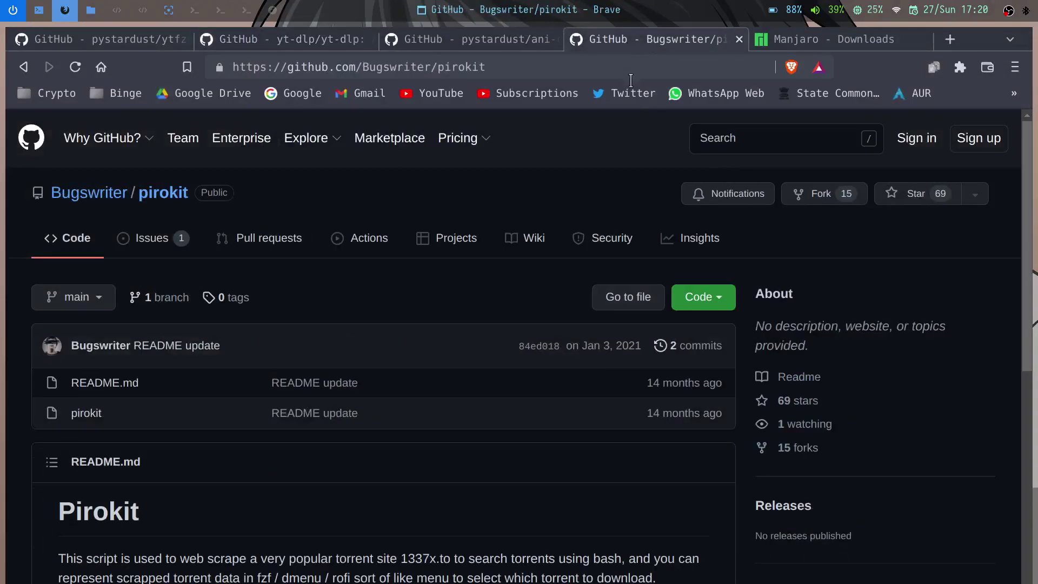
Step: Look over the file list and README of the pirokit repository
scroll(229, 278, down, 10)
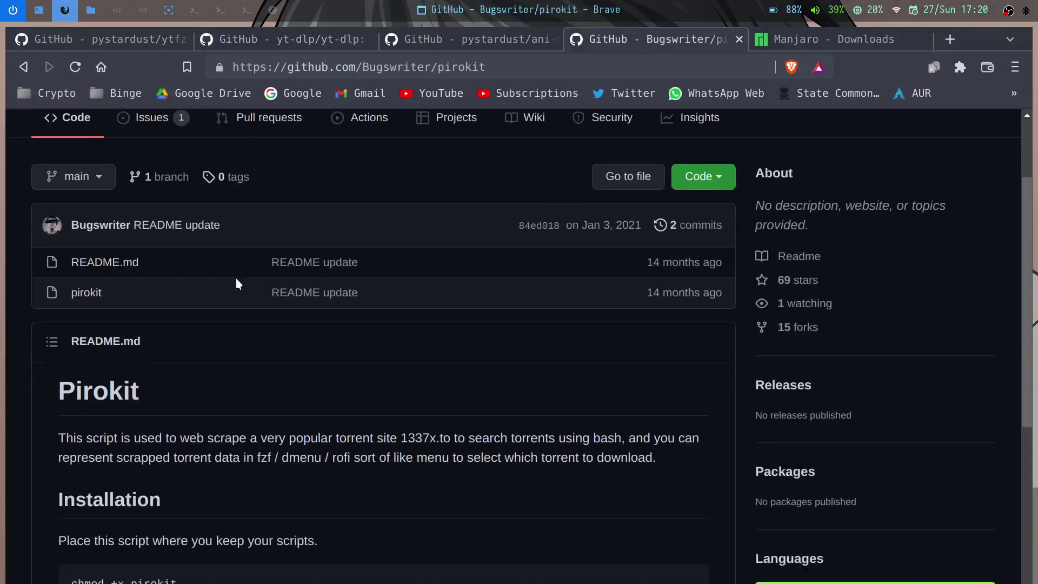
scroll(414, 336, up, 2)
scroll(413, 333, up, 8)
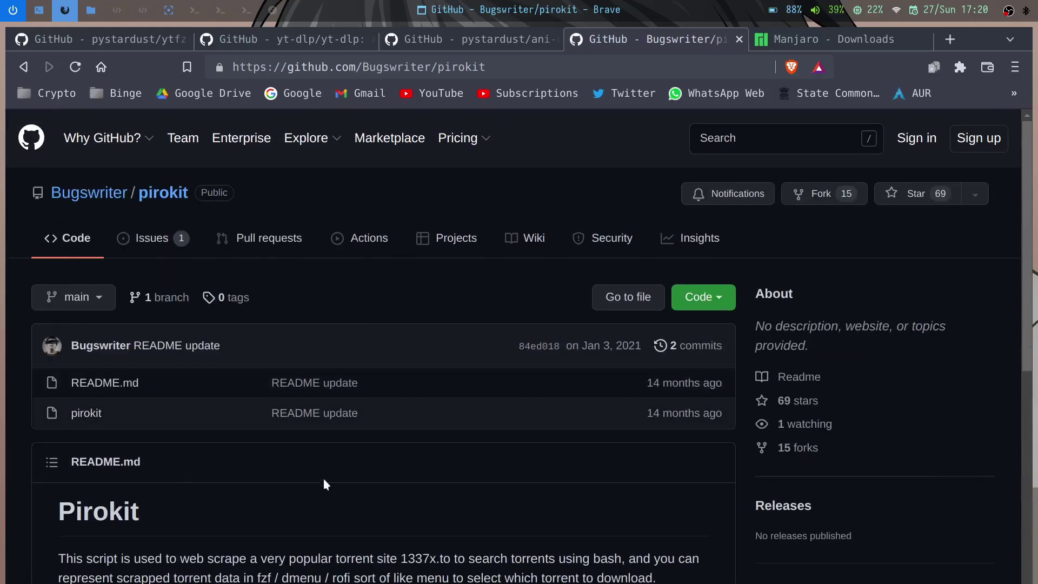
scroll(323, 478, down, 5)
Step: Switch to the terminal and enter torrent linux at the prompt
click(44, 10)
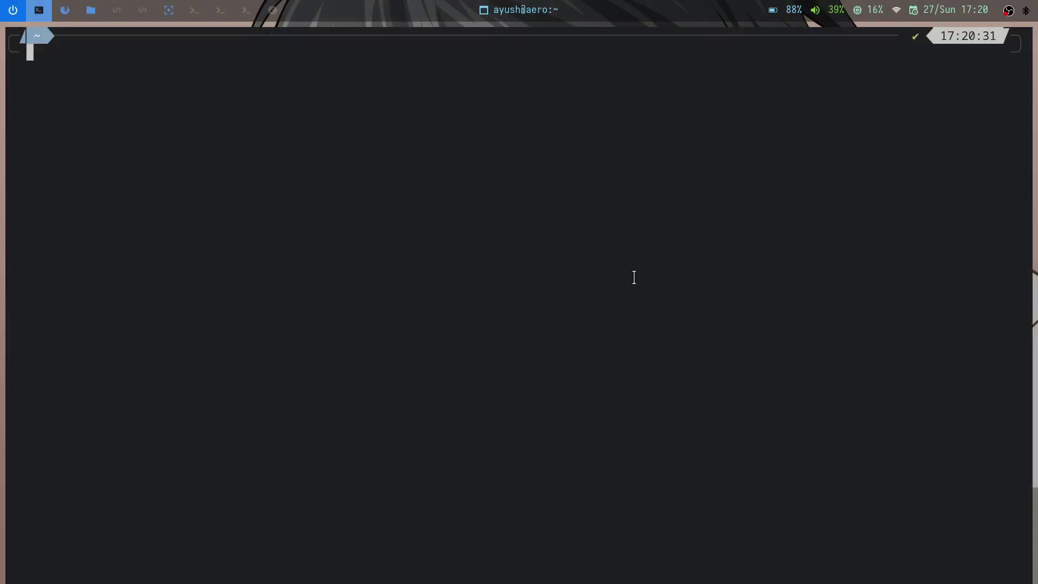
text(r)
key(BackSpace)
text(torrent)
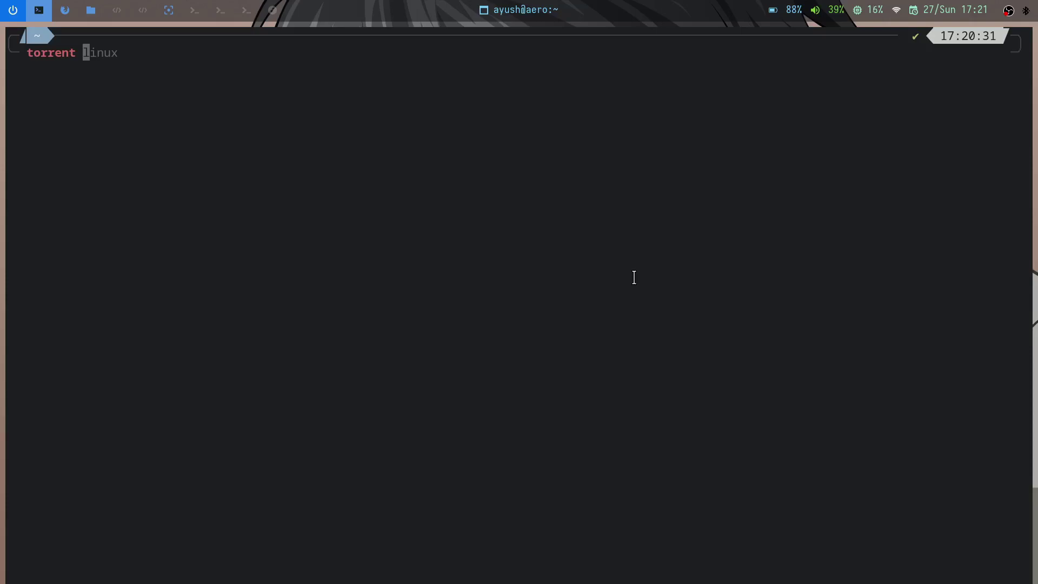
text(linux)
Step: Switch to Brave and open the 1337x.wtf site in the tab showing the Manjaro downloads page
key(super+2)
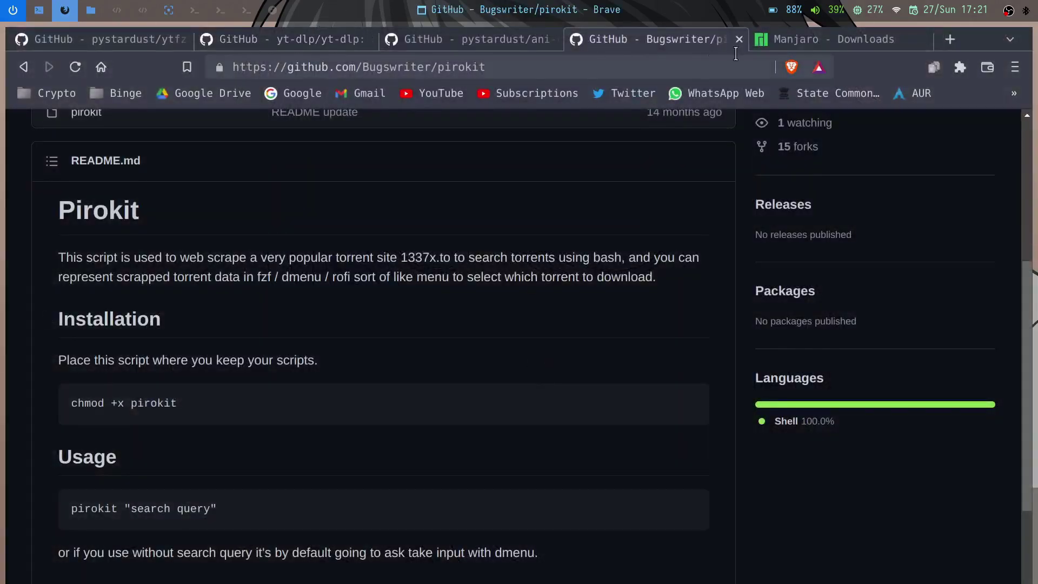
click(815, 49)
click(684, 64)
text(1)
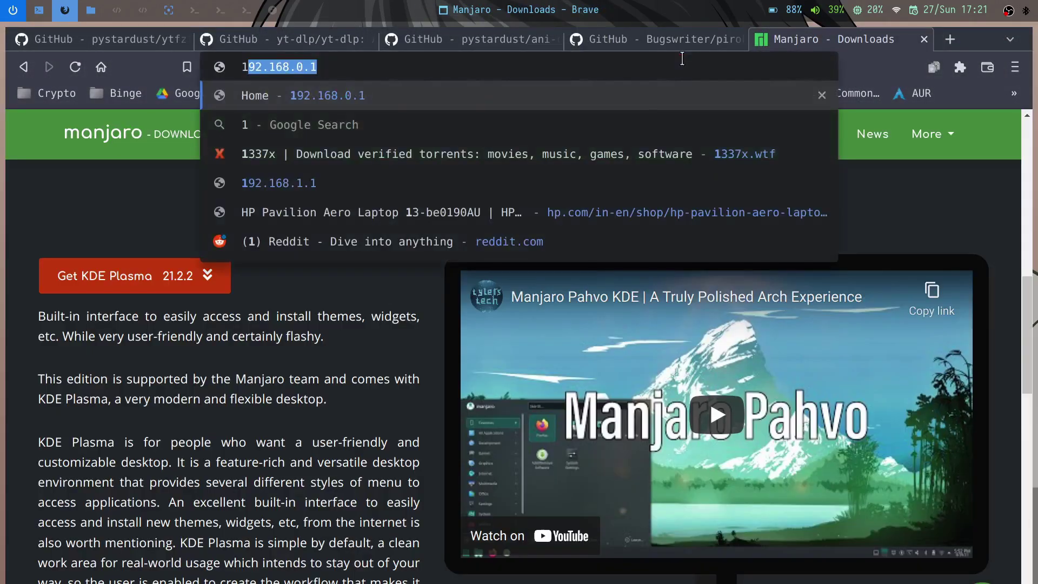
click(466, 152)
Step: Search 1337x for linux mint and look through the torrent results
click(425, 359)
text(linux mint)
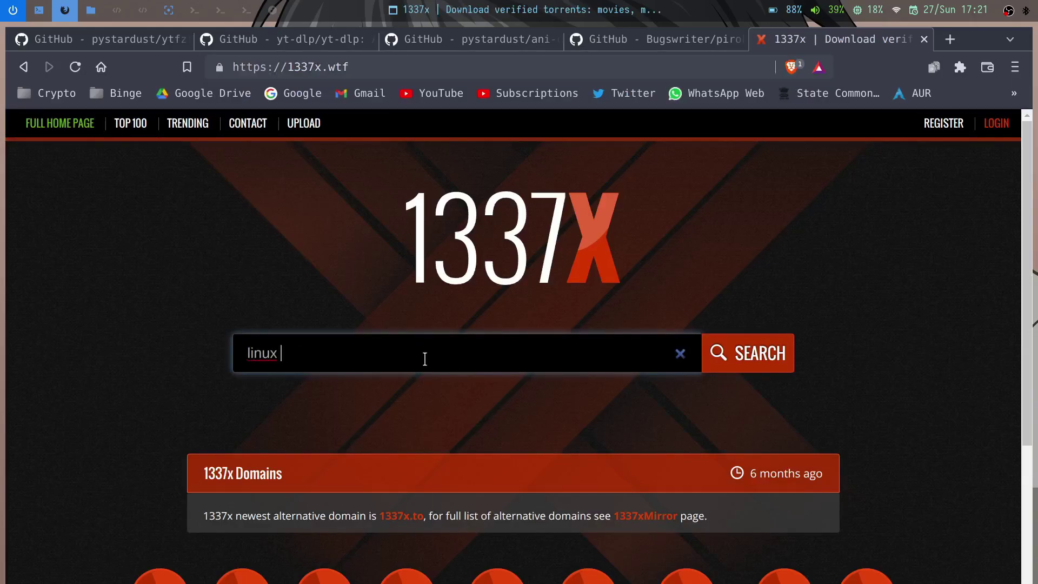
key(Return)
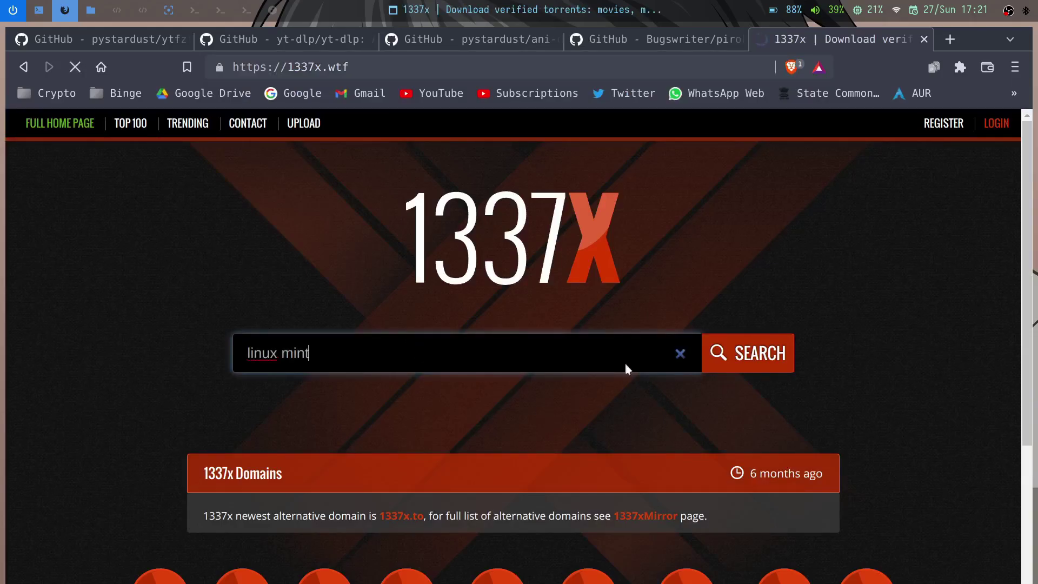
scroll(293, 316, down, 3)
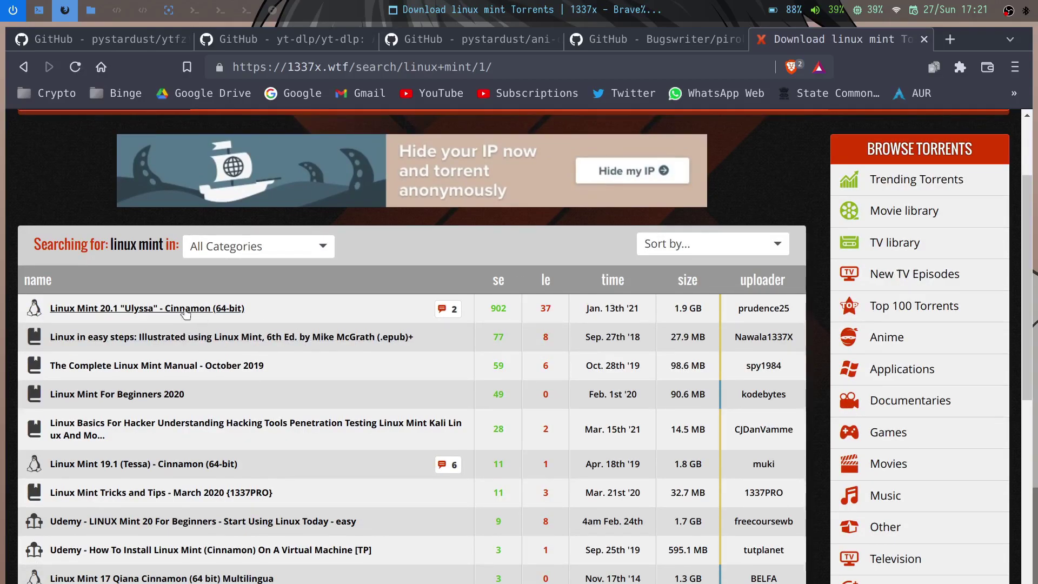
scroll(430, 320, up, 2)
scroll(433, 324, down, 2)
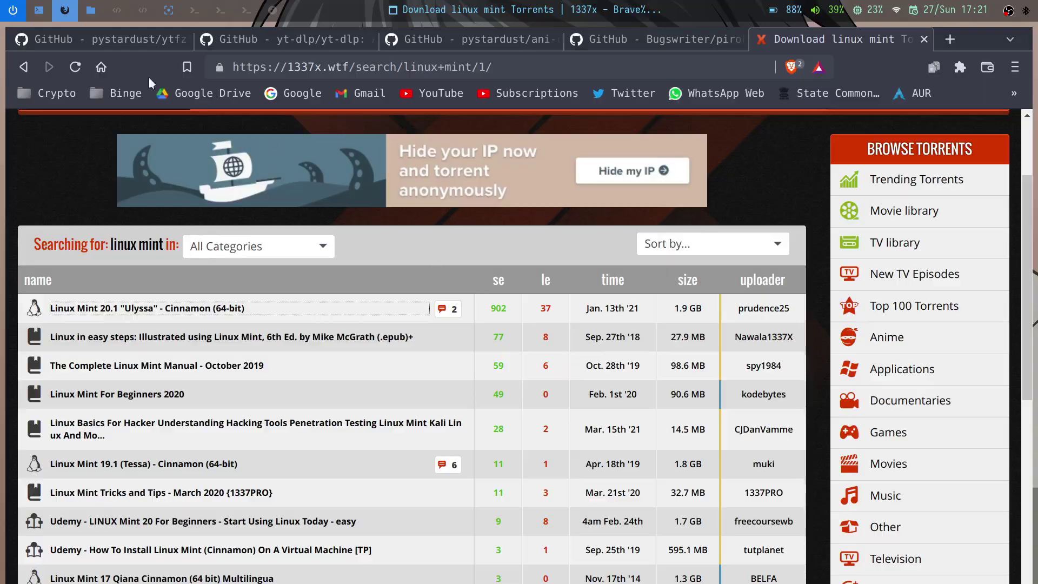
Step: Switch to the terminal, clear it, and run torrent linux to search for torrents
click(39, 9)
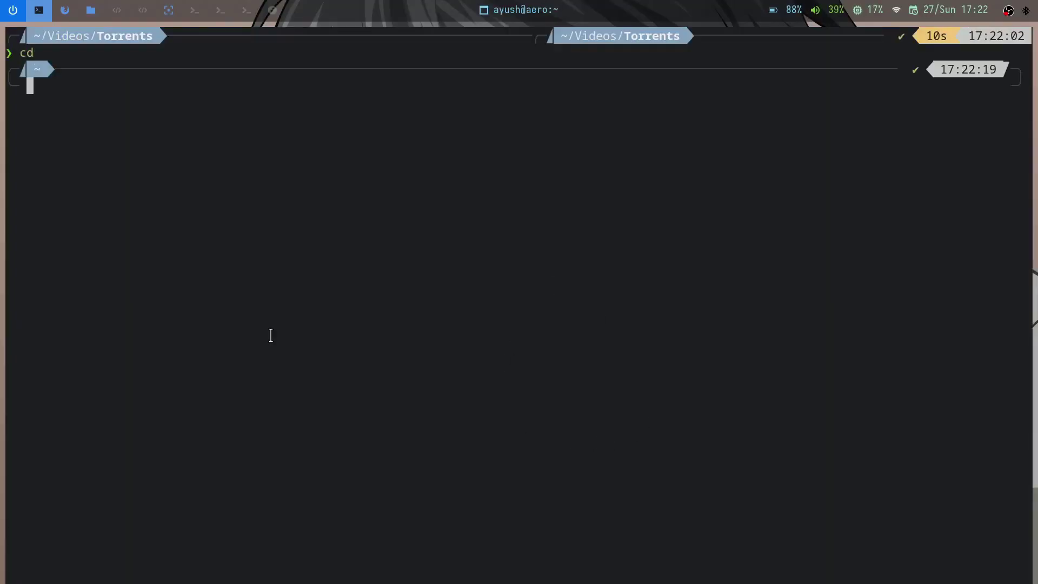
key(ctrl+l)
text(torrent linux)
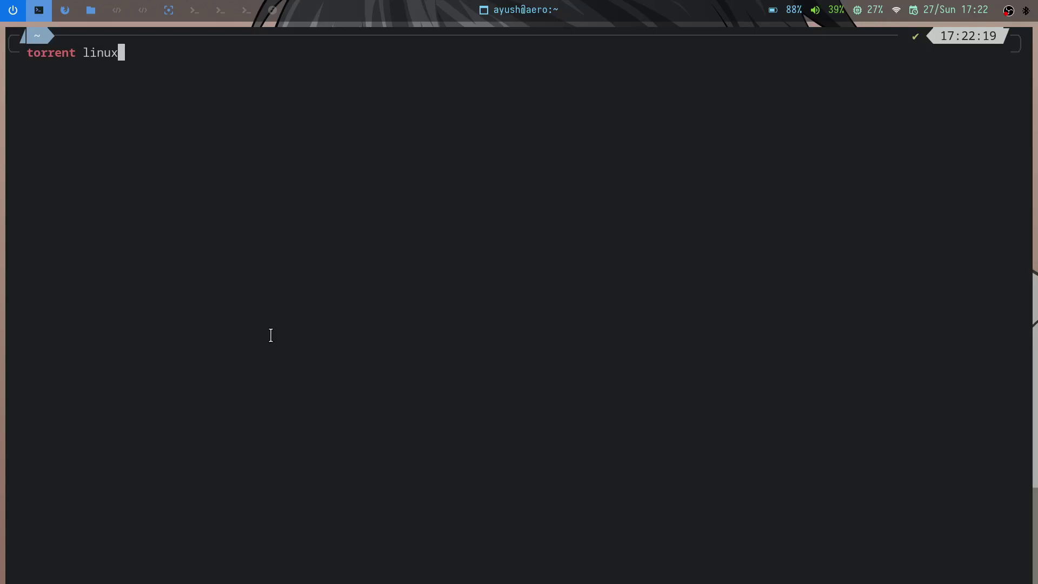
key(Return)
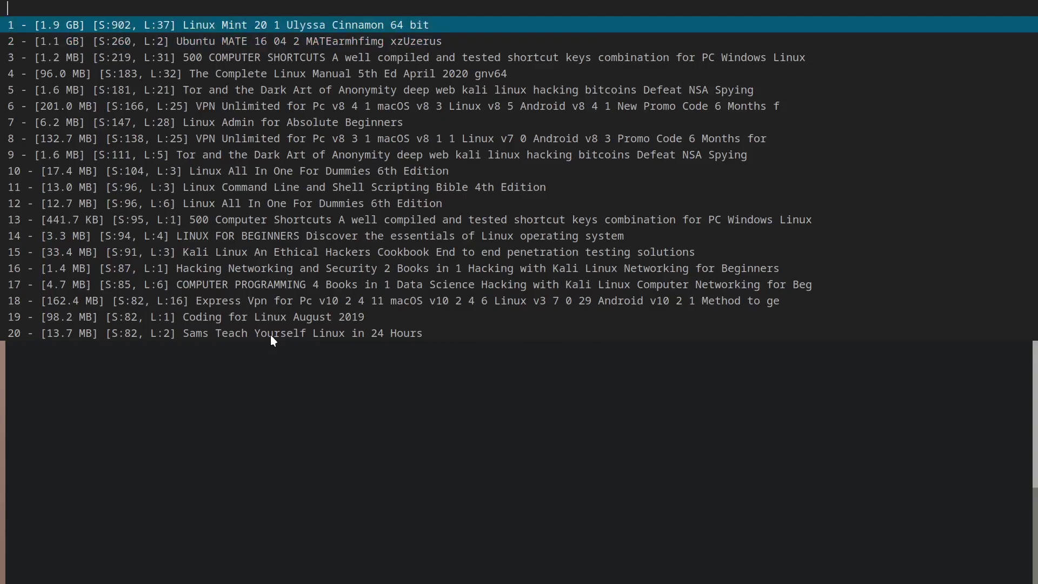
Step: Choose the Linux Mint 20 1 Ulyssa Cinnamon 64 bit result and accept its download in qBittorrent
key(Return)
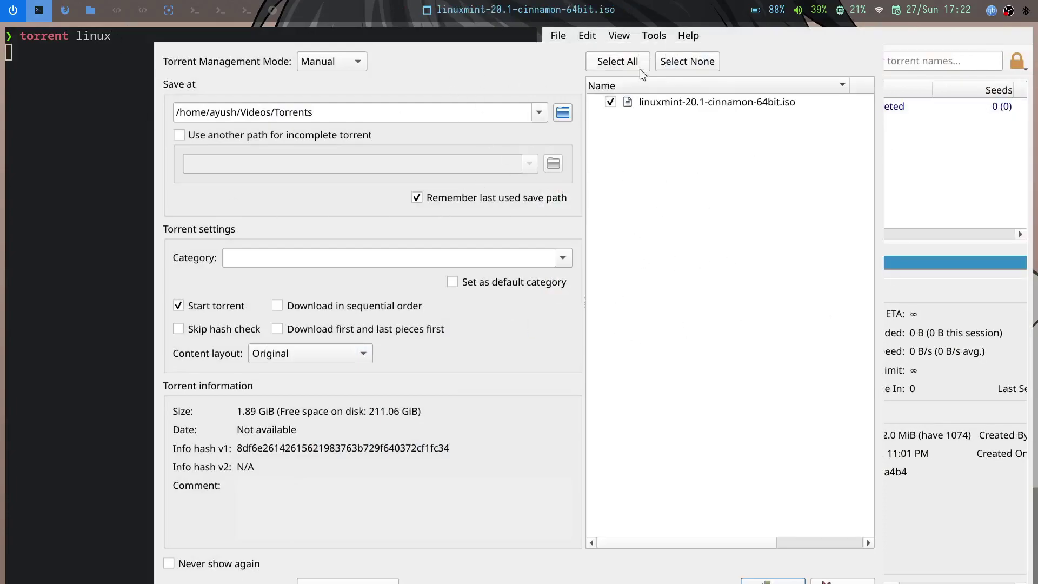
key(Return)
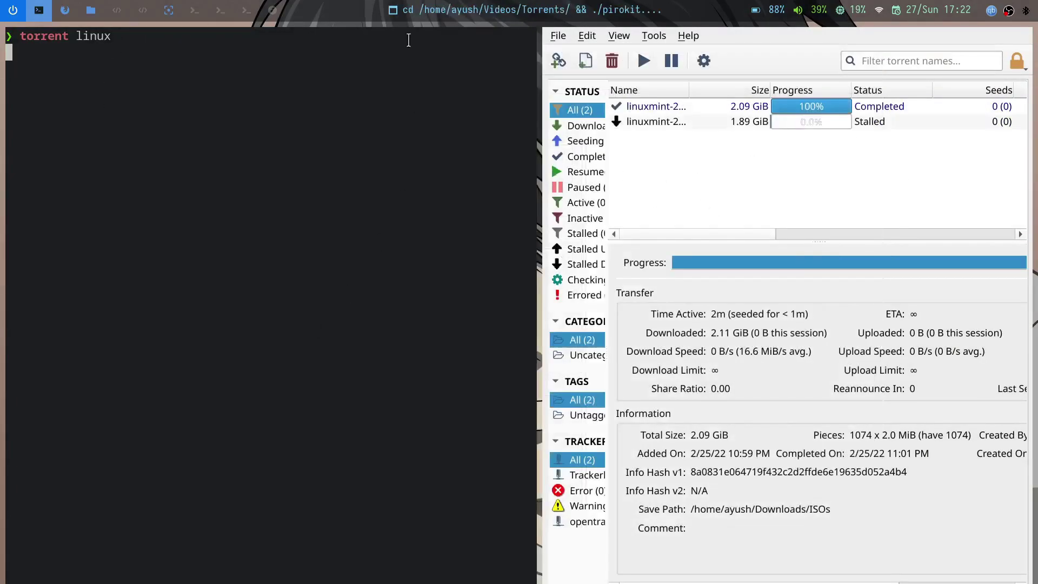
Step: Show qBittorrent full screen, view its About information, and close that dialog
key(super+f)
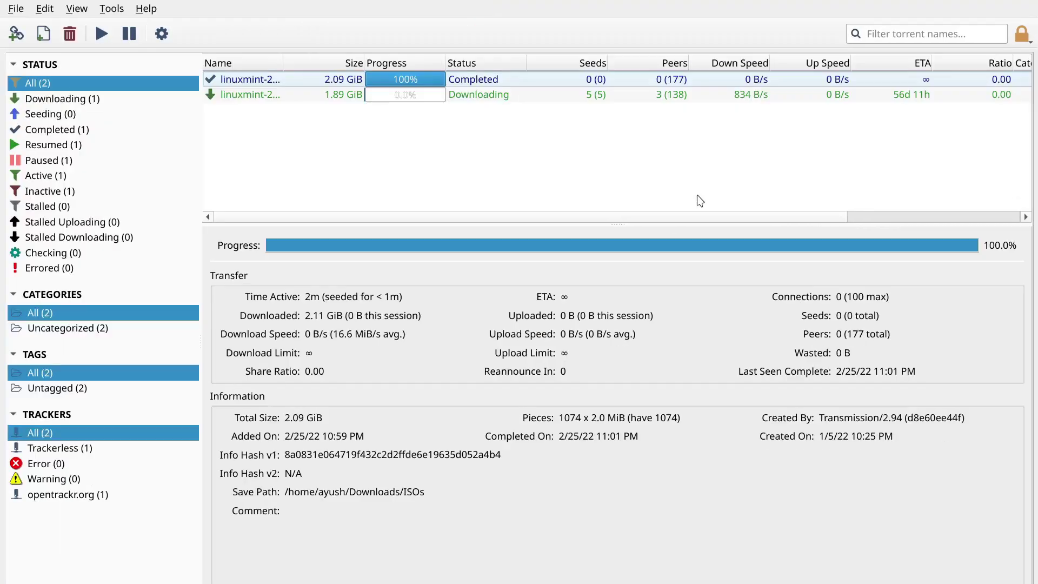
click(141, 9)
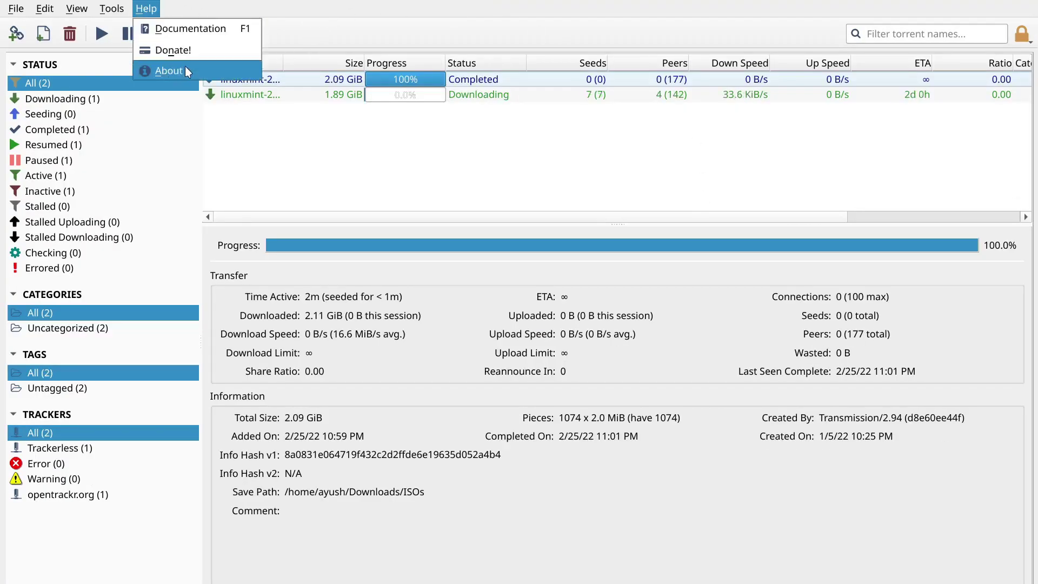
click(185, 68)
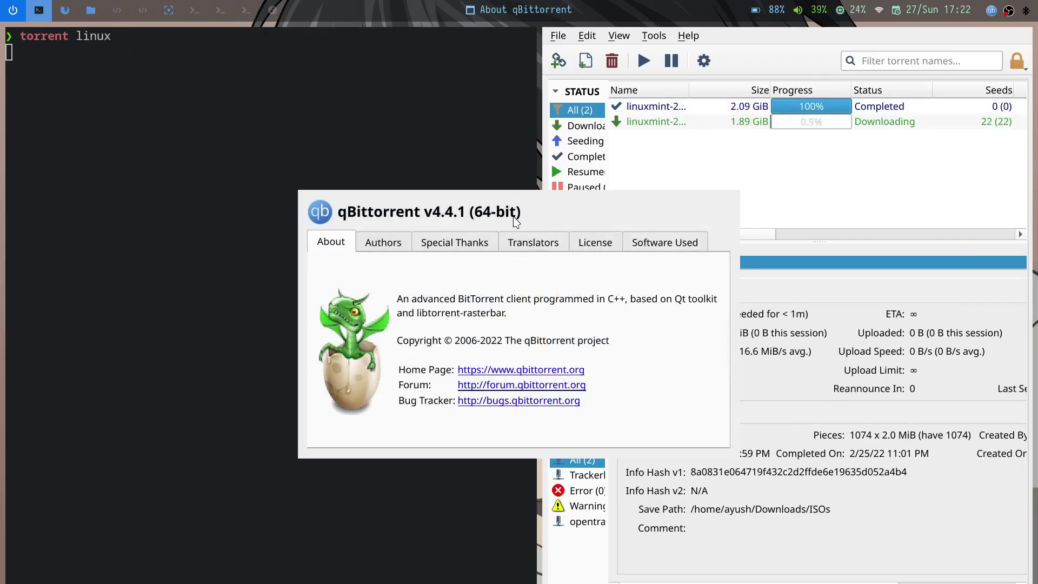
key(Escape)
key(super+q)
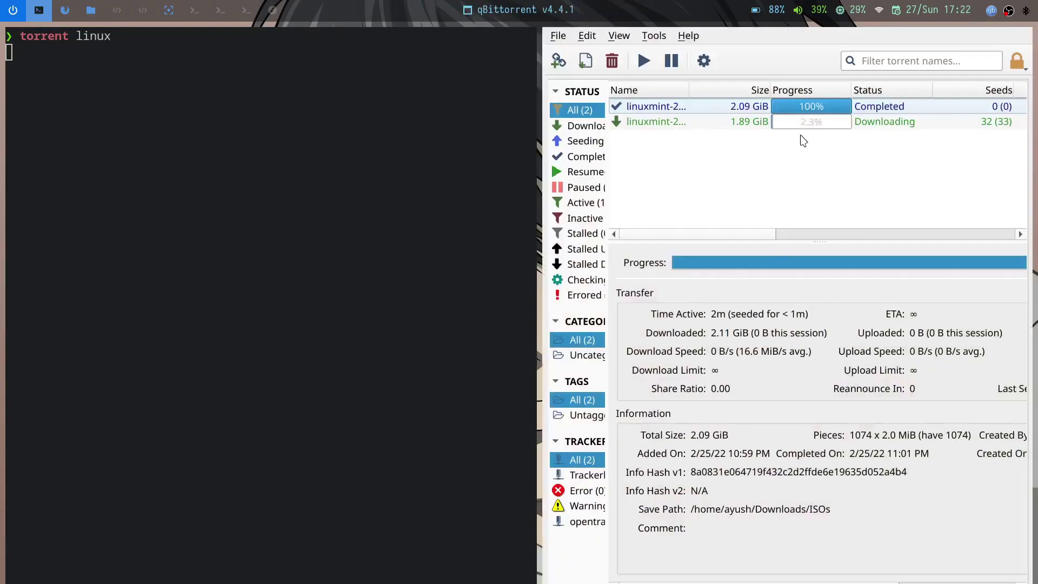
Step: Pause the 1.89 GiB Linux Mint torrent, delete it along with its files on disk, and close the qBittorrent window
right_click(804, 123)
click(823, 133)
right_click(815, 121)
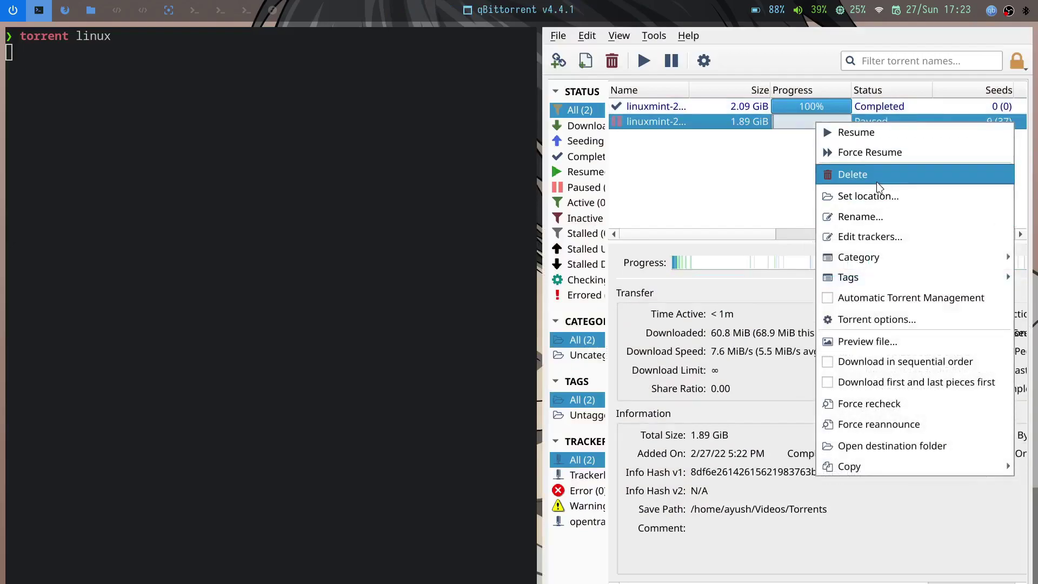
click(877, 181)
click(459, 328)
click(594, 357)
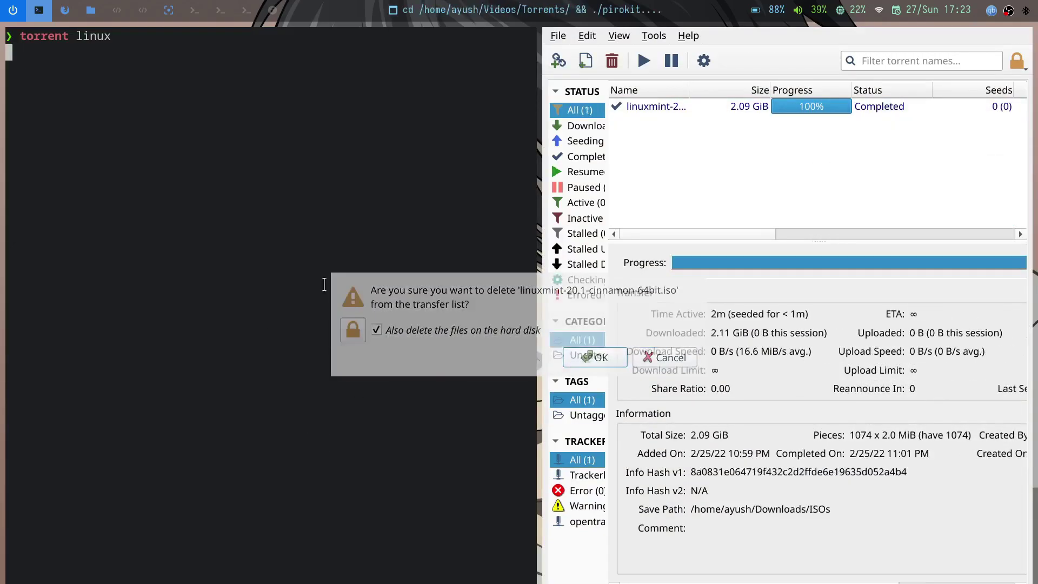
key(super+q)
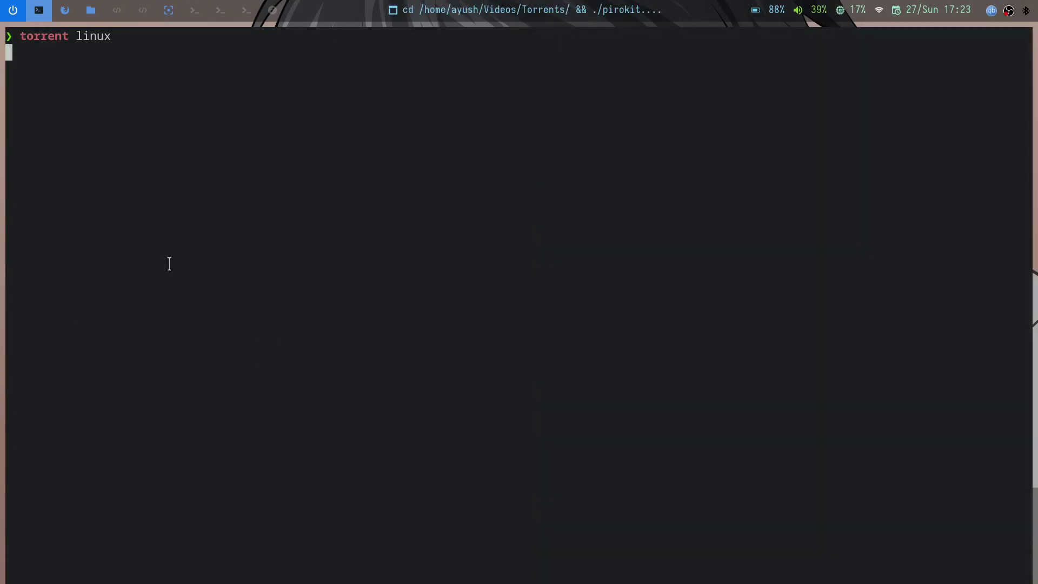
Step: Switch to Brave and read the AdnanHodzic/auto-cpufreq repository's README, including the reasons for using it and its supported devices
key(super+2)
click(534, 281)
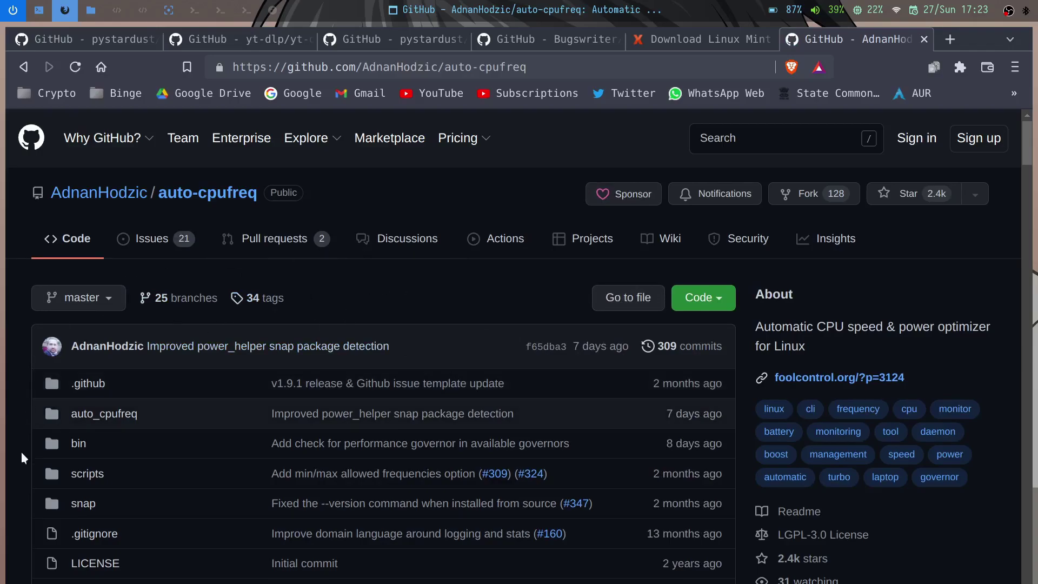
scroll(19, 459, down, 5)
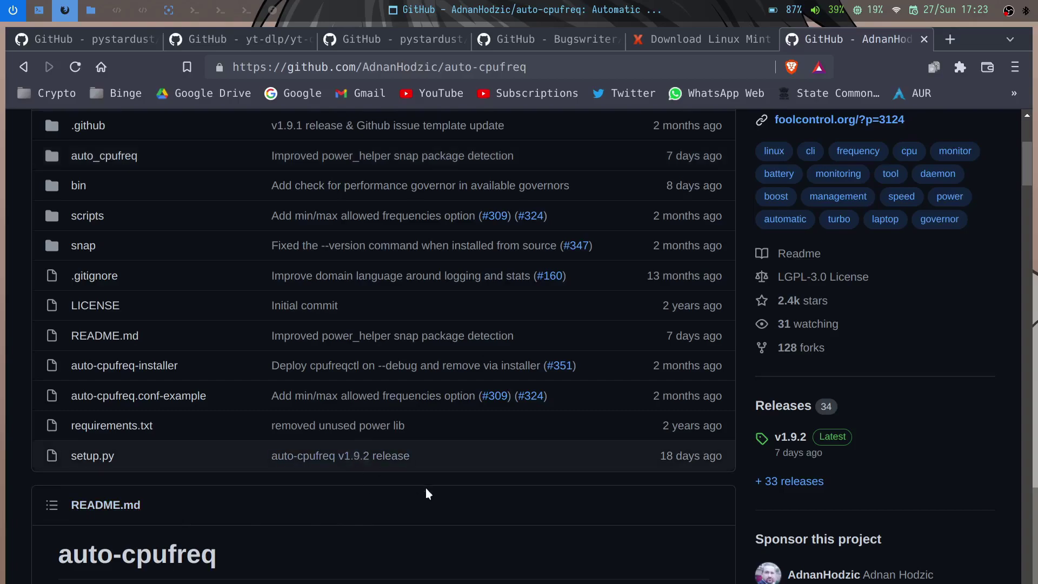
scroll(487, 511, down, 7)
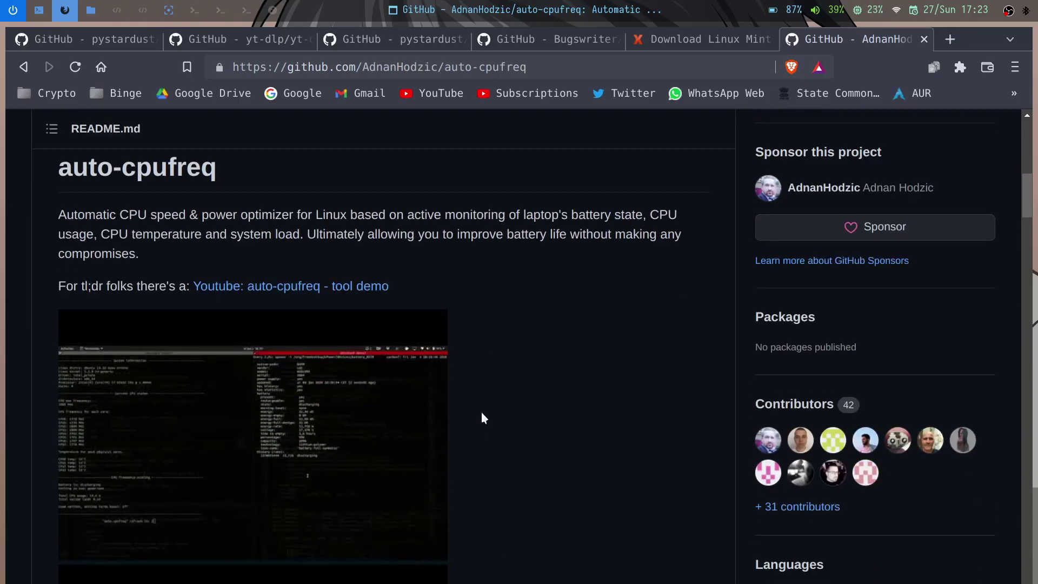
scroll(481, 412, up, 2)
scroll(482, 412, down, 6)
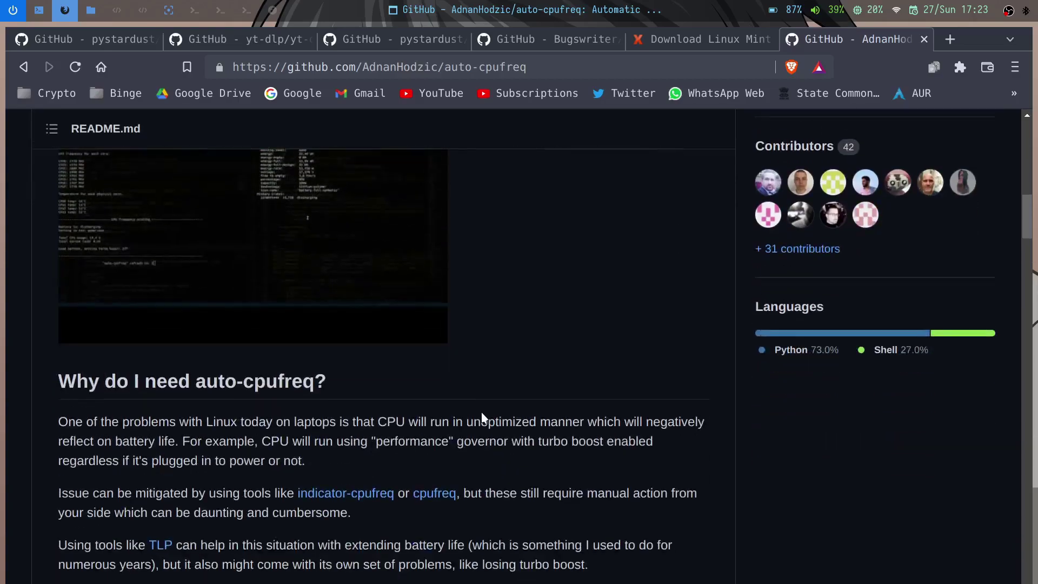
scroll(482, 412, down, 11)
scroll(545, 410, up, 5)
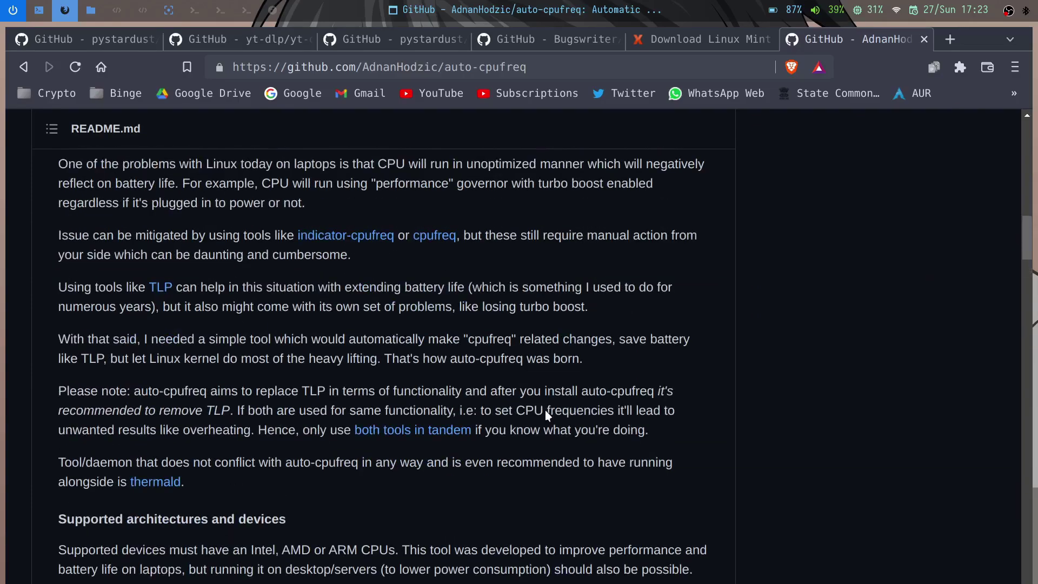
scroll(545, 410, up, 2)
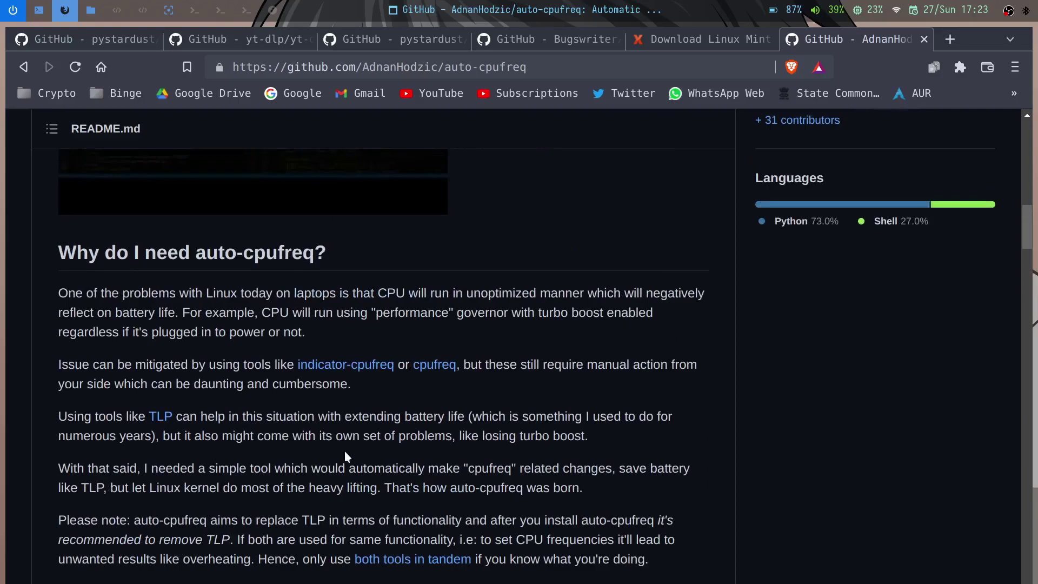
scroll(545, 419, down, 3)
scroll(545, 418, down, 7)
scroll(533, 414, up, 4)
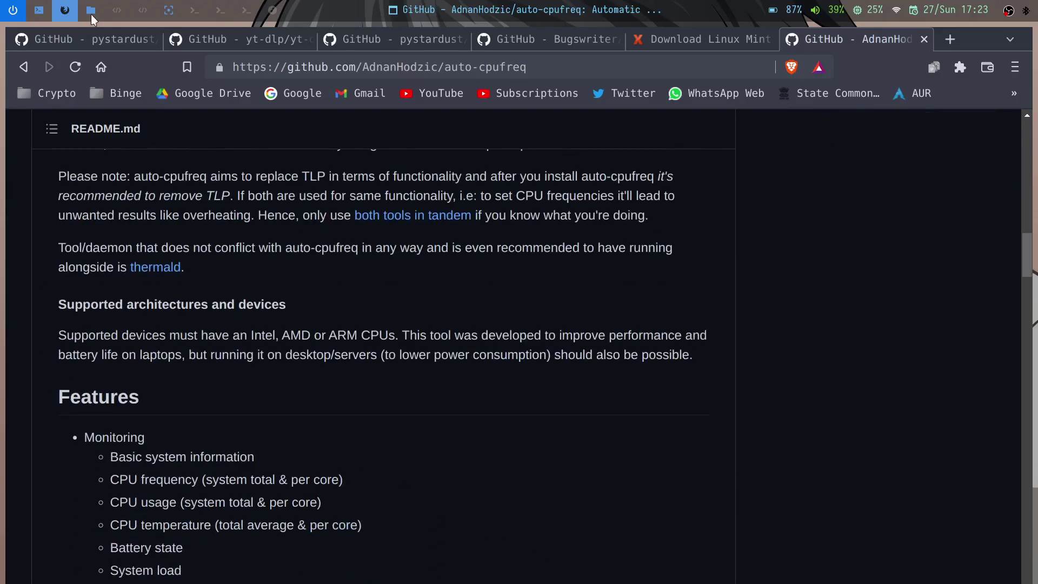
Step: Switch to the terminal, clear it, and run auto-cpufreq --stats
click(39, 10)
key(ctrl+l)
text(auto)
key(Right)
key(Return)
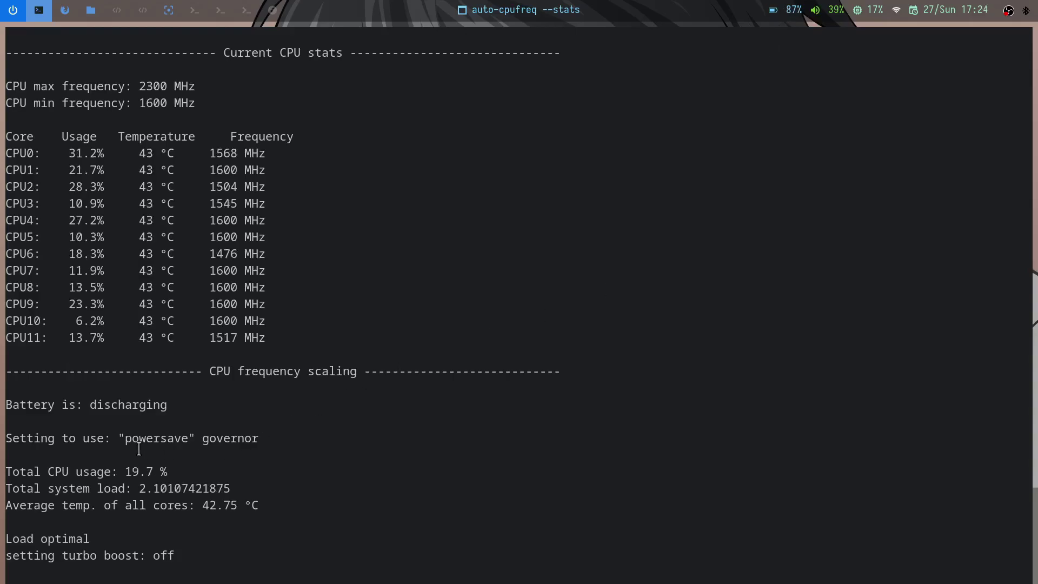
Step: Examine the CPU governor setting and the CPU minimum frequency in the auto-cpufreq stats
drag(125, 441, 189, 441)
click(212, 436)
scroll(227, 241, up, 1)
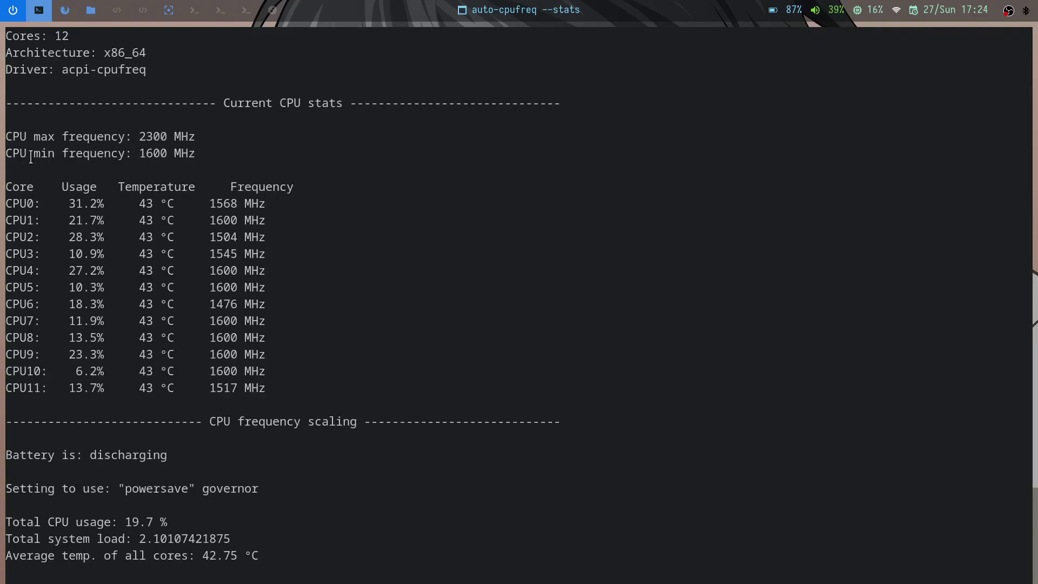
drag(143, 157, 190, 156)
click(189, 156)
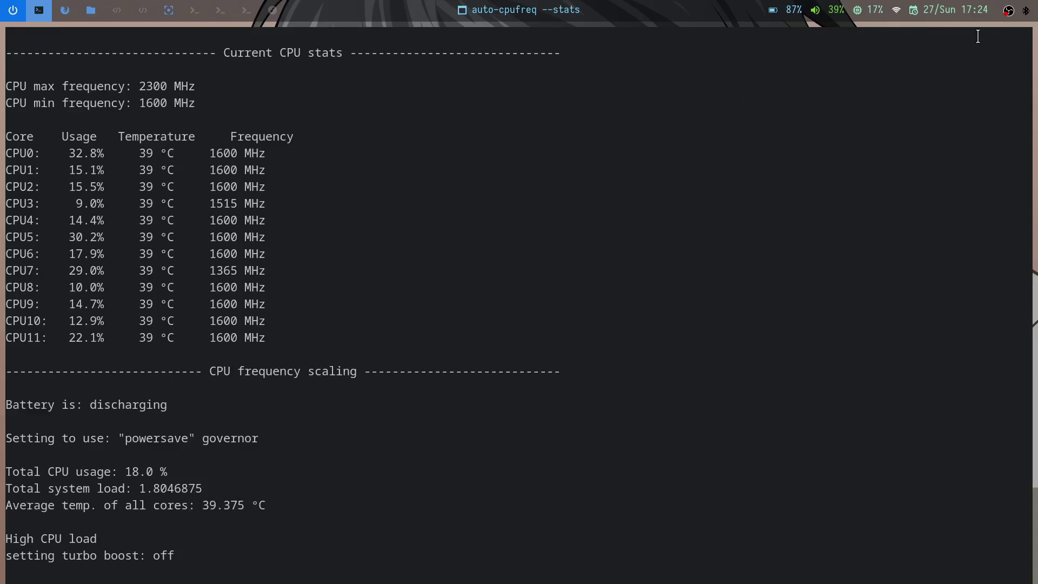
Step: Show the OBS and Brave workspaces briefly, and return to the terminal to examine the average temperature of all cores
click(164, 11)
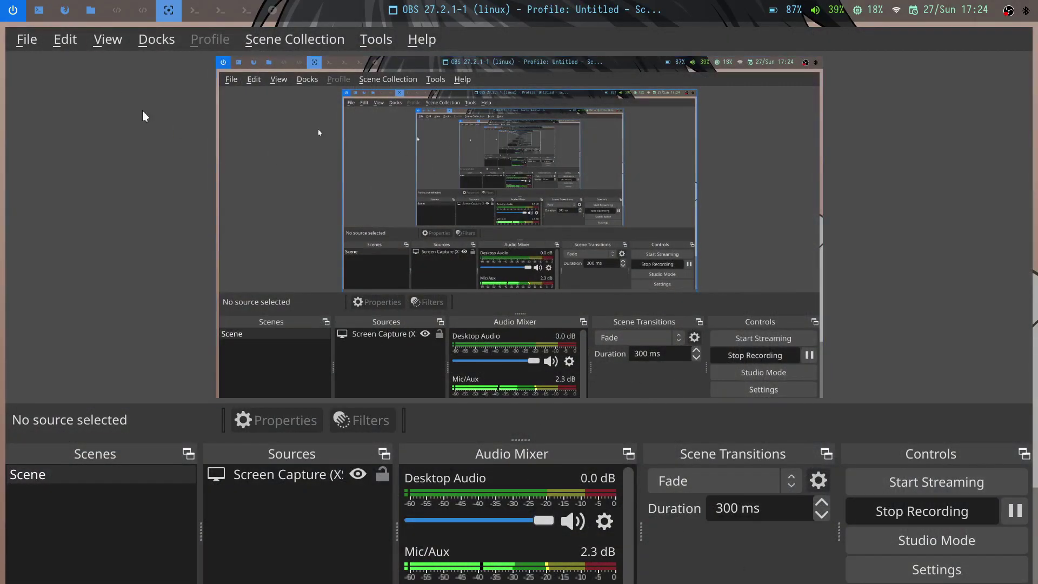
click(61, 11)
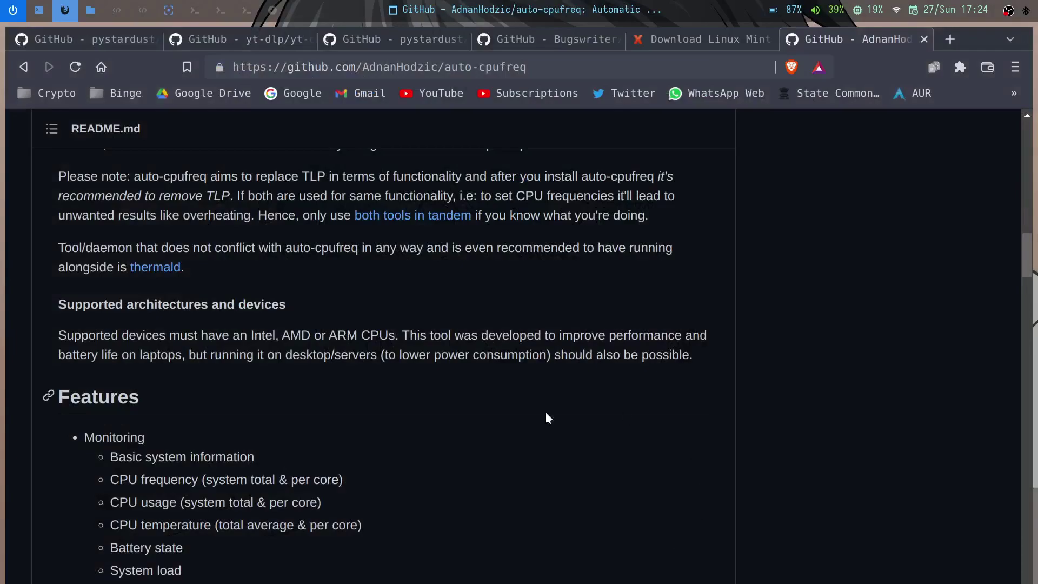
click(36, 10)
drag(202, 509, 236, 510)
click(236, 510)
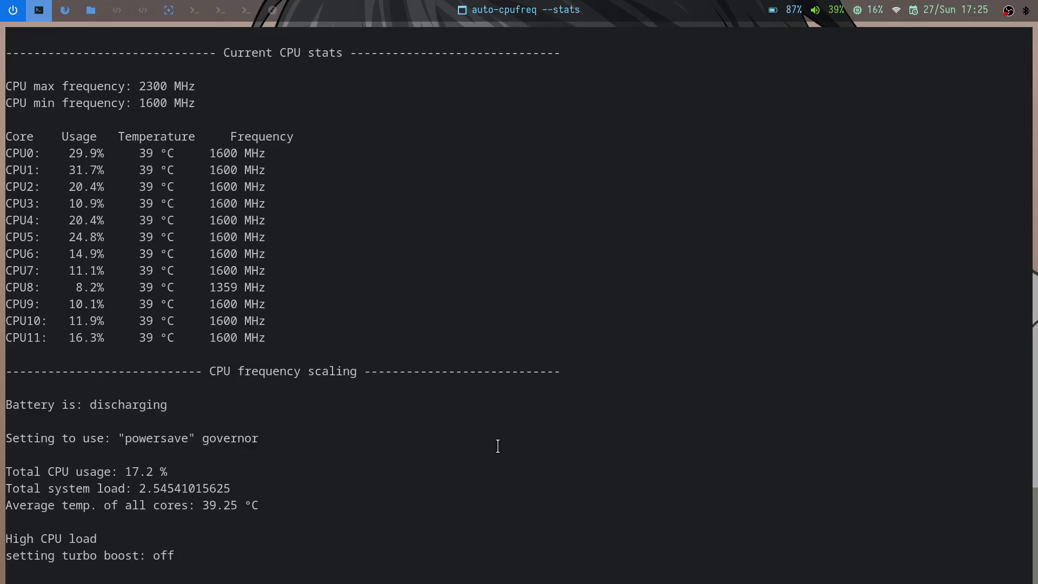
Step: Launch a second Brave window from the application launcher and return to the terminal workspace
key(super+d)
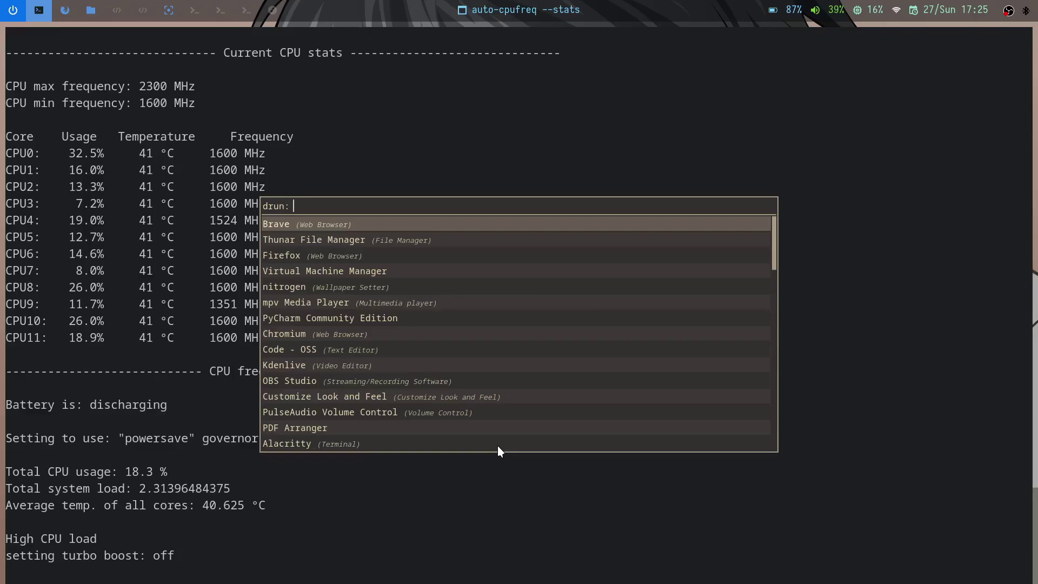
key(Return)
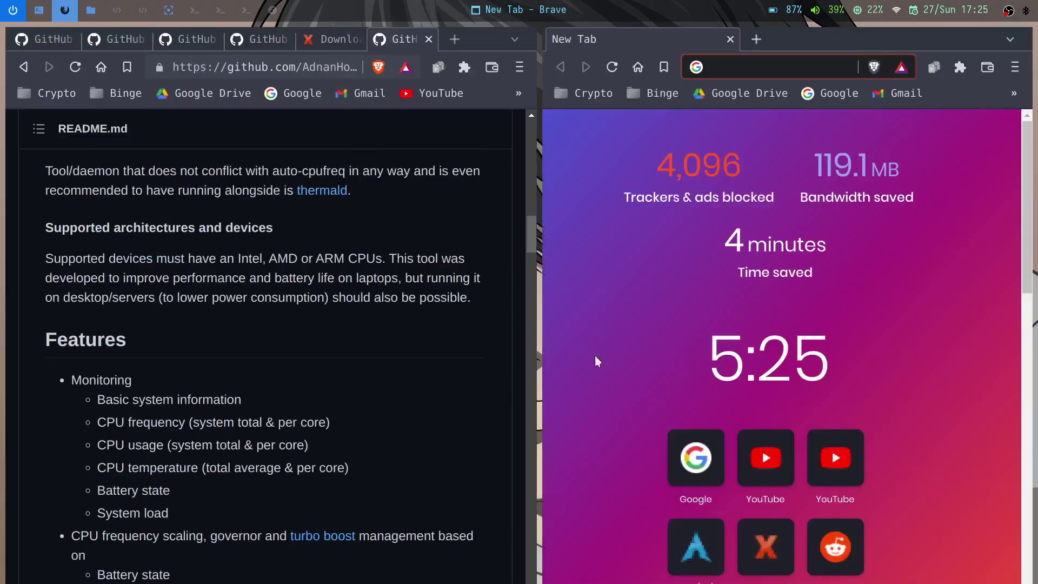
key(super+2)
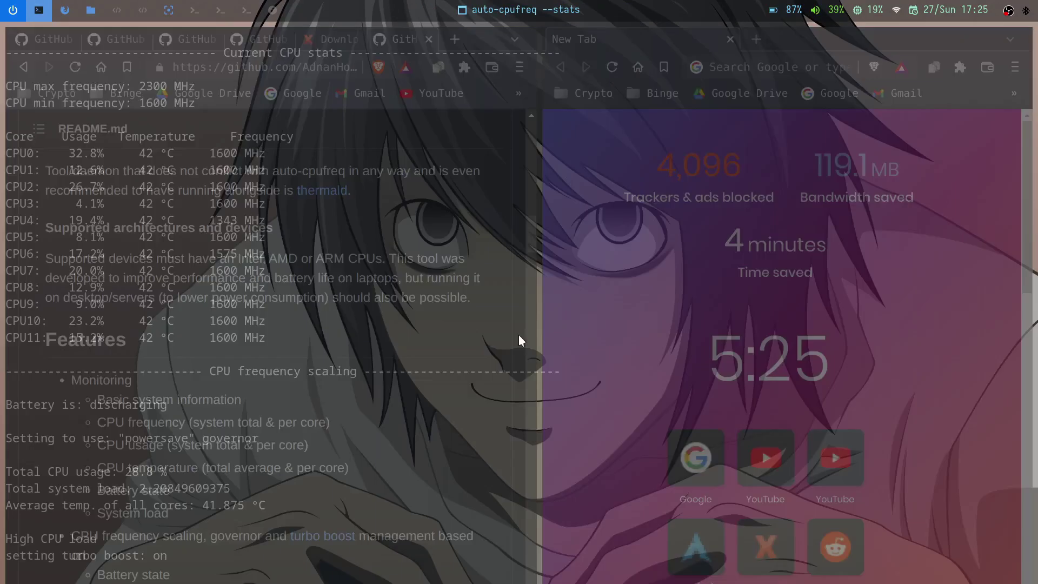
Step: Browse the list of installed applications in the application launcher
key(super+d)
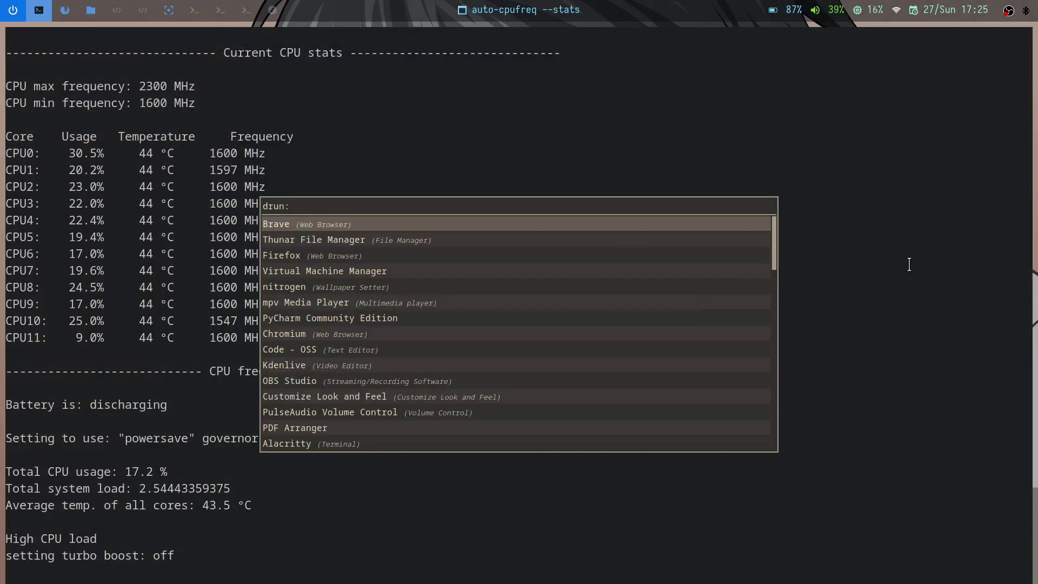
scroll(572, 313, down, 8)
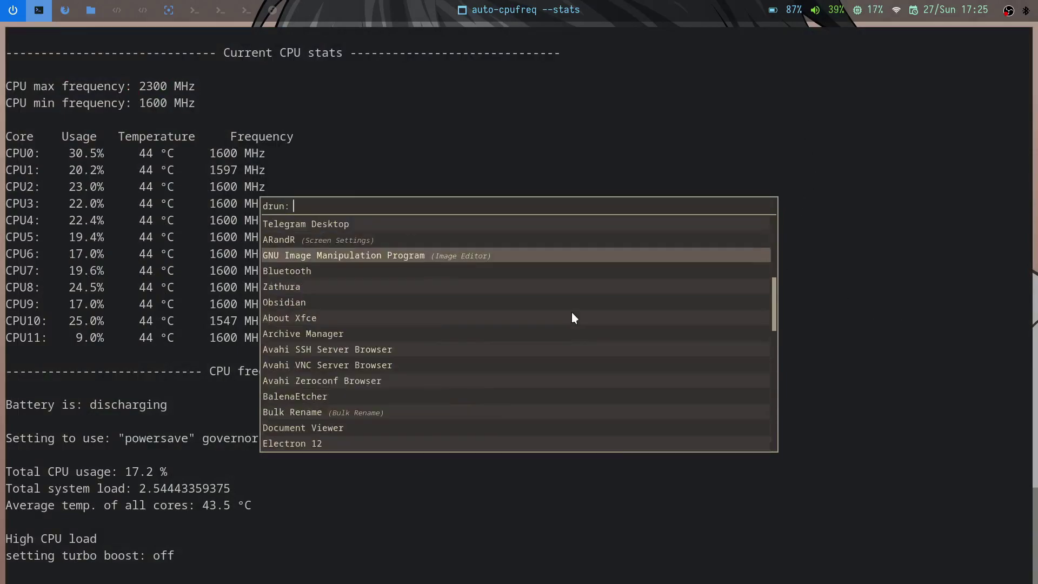
scroll(572, 312, down, 20)
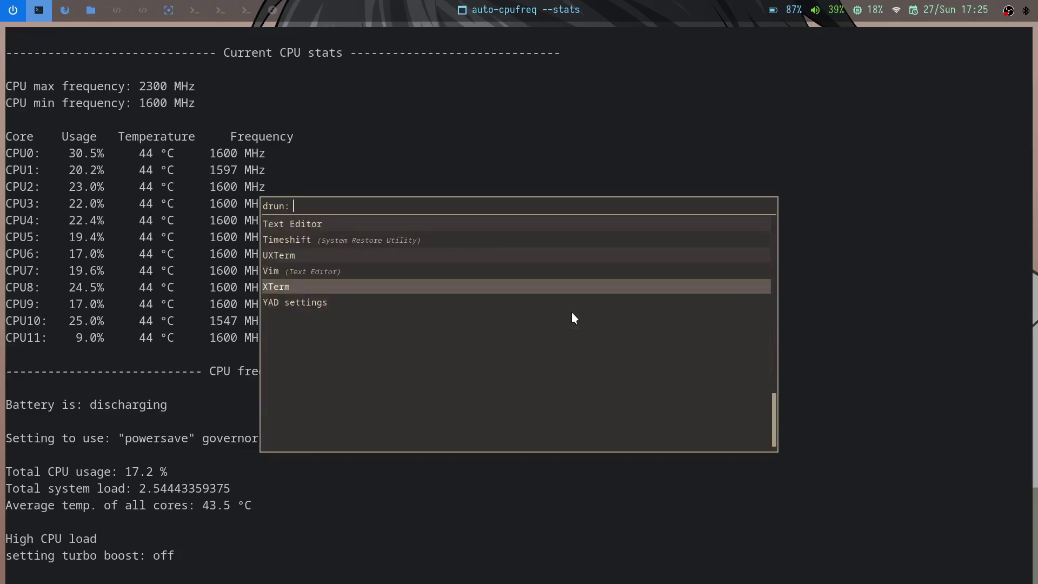
scroll(572, 313, up, 15)
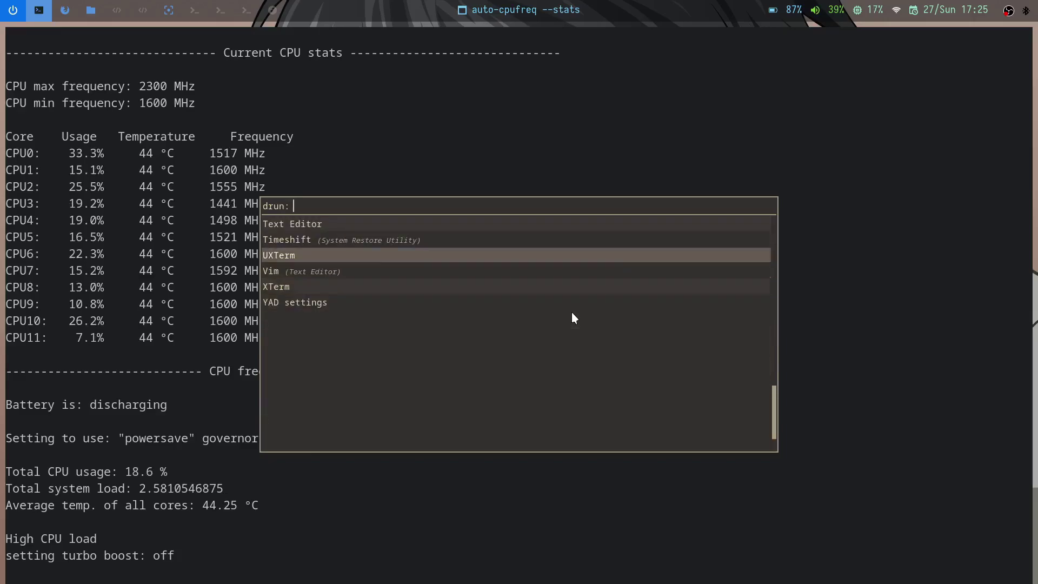
scroll(574, 318, down, 2)
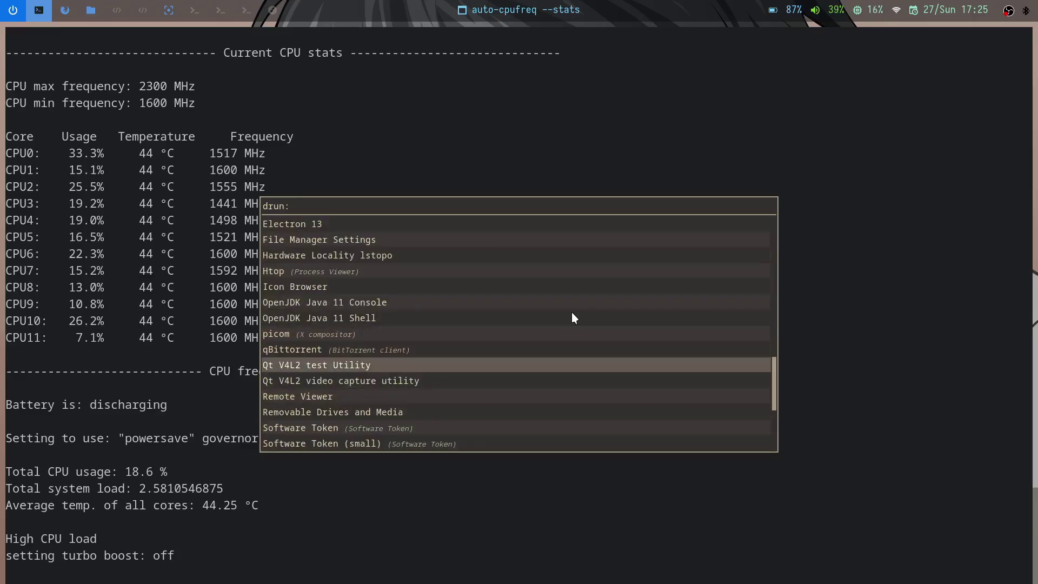
scroll(637, 294, down, 3)
scroll(637, 293, up, 12)
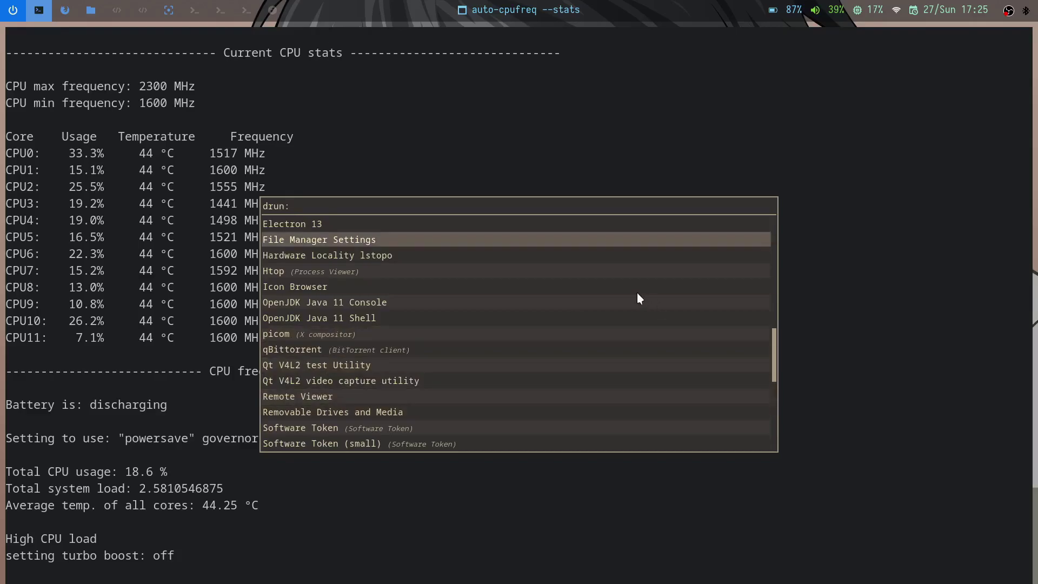
Step: Launch Virtual Machine Manager, start the Windows10 virtual machine and close the manager's list so only the machine's window remains
text(virt)
key(Return)
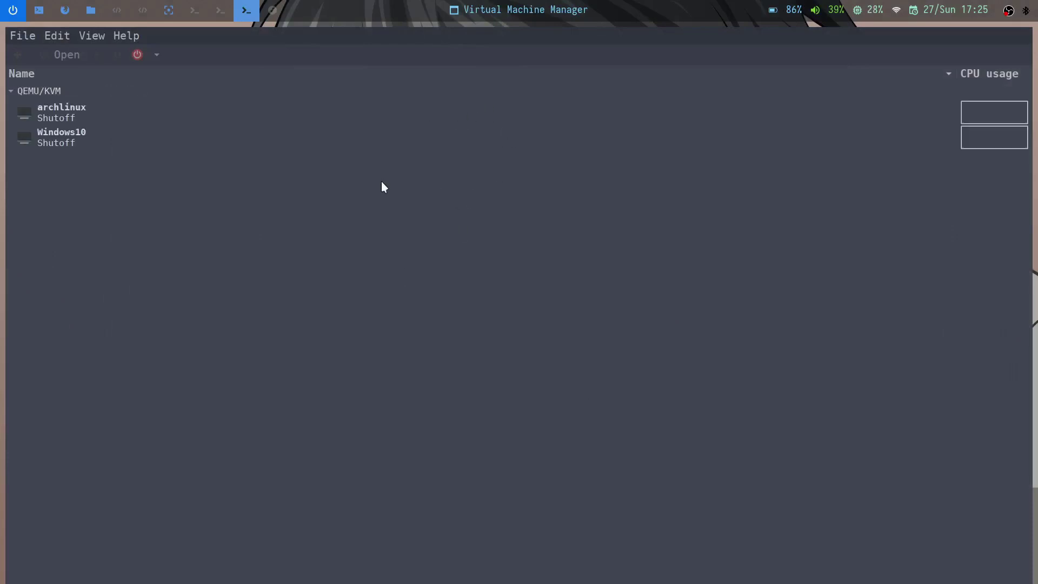
click(108, 136)
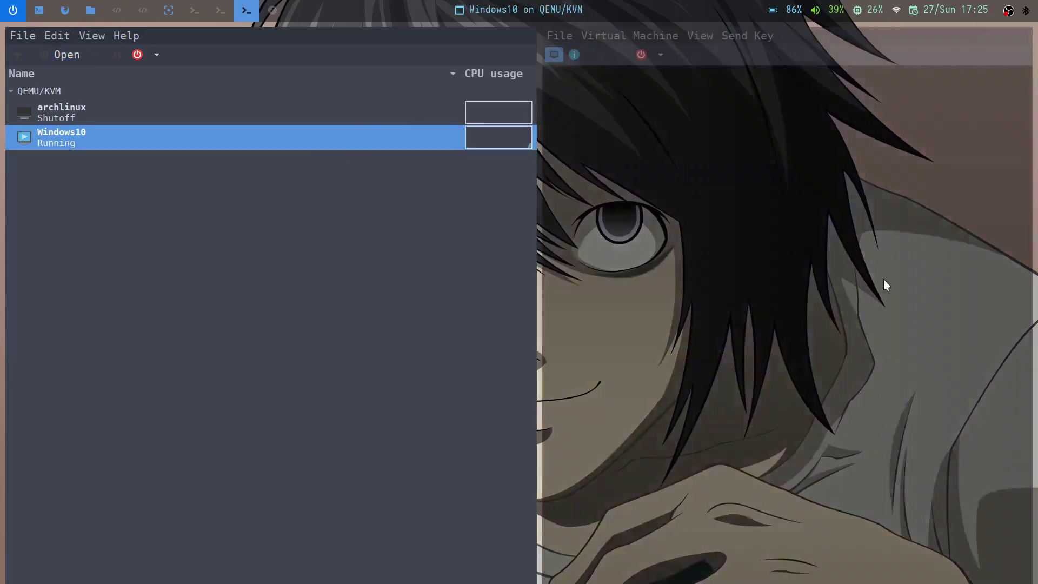
key(ctrl+w)
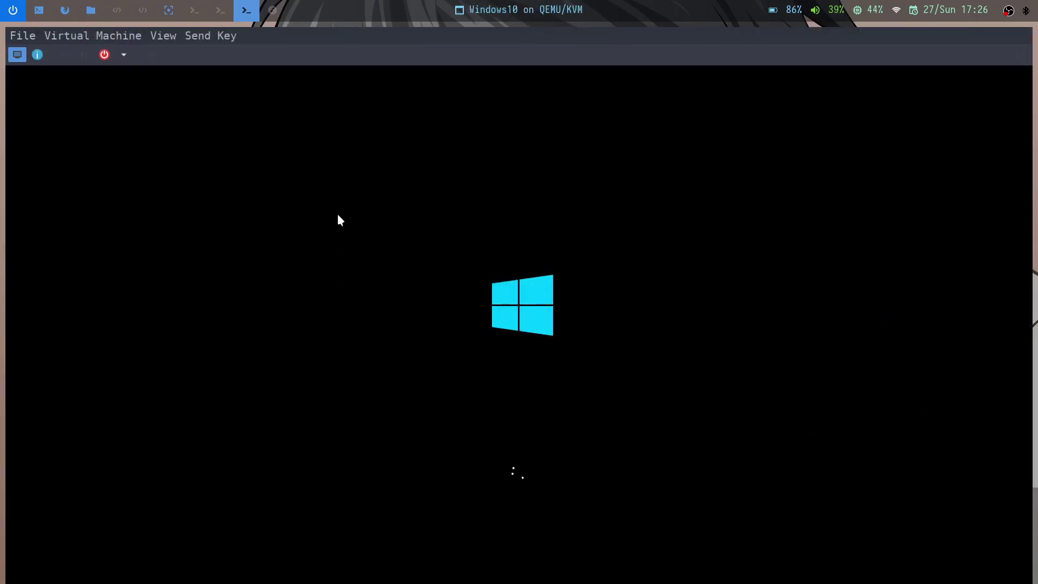
Step: Check the system load on the htop workspace, and open the file manager on the empty workspace beside it
click(93, 11)
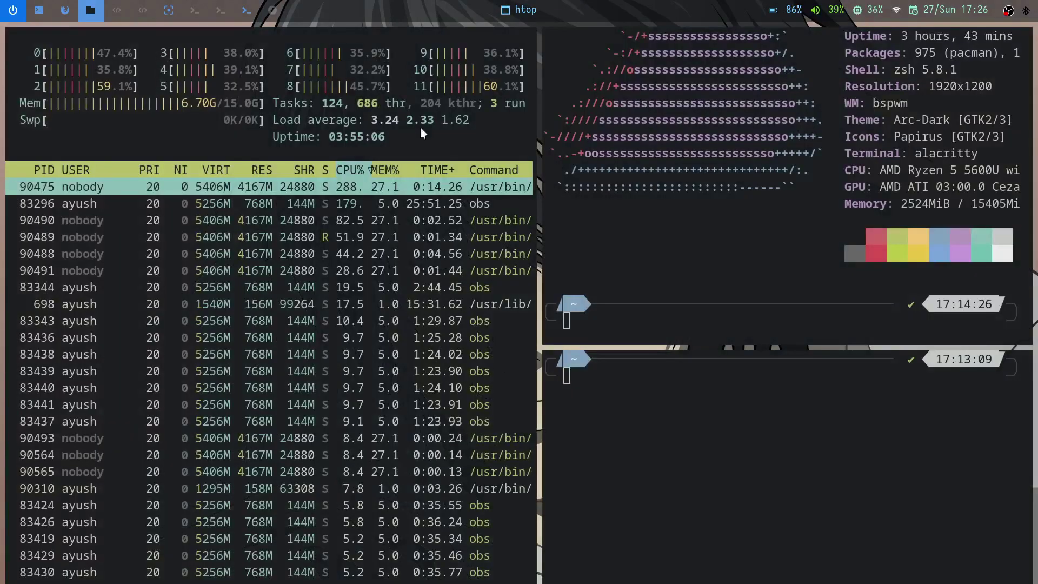
click(118, 7)
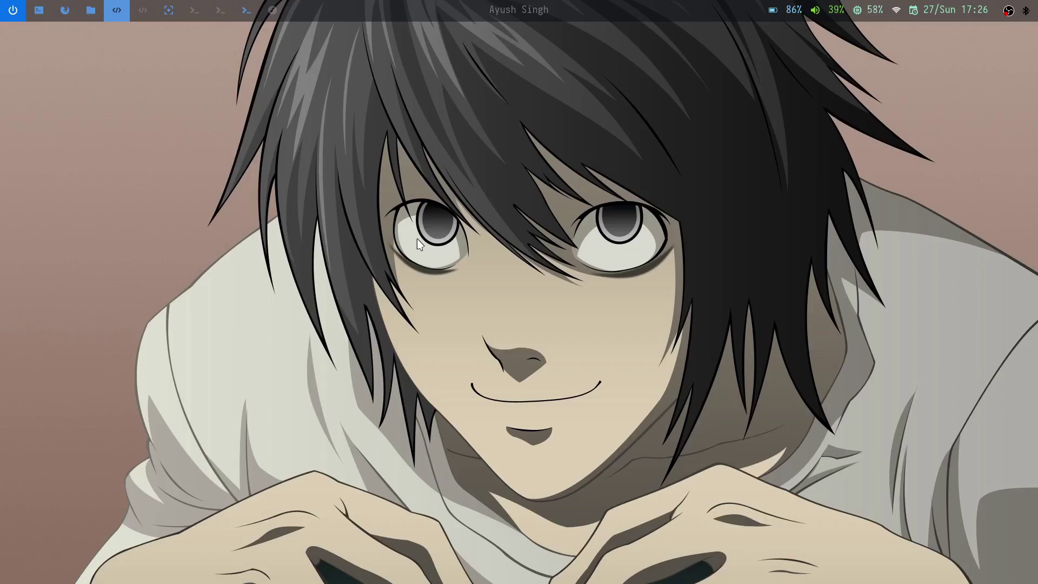
key(super+d)
text(file)
key(Return)
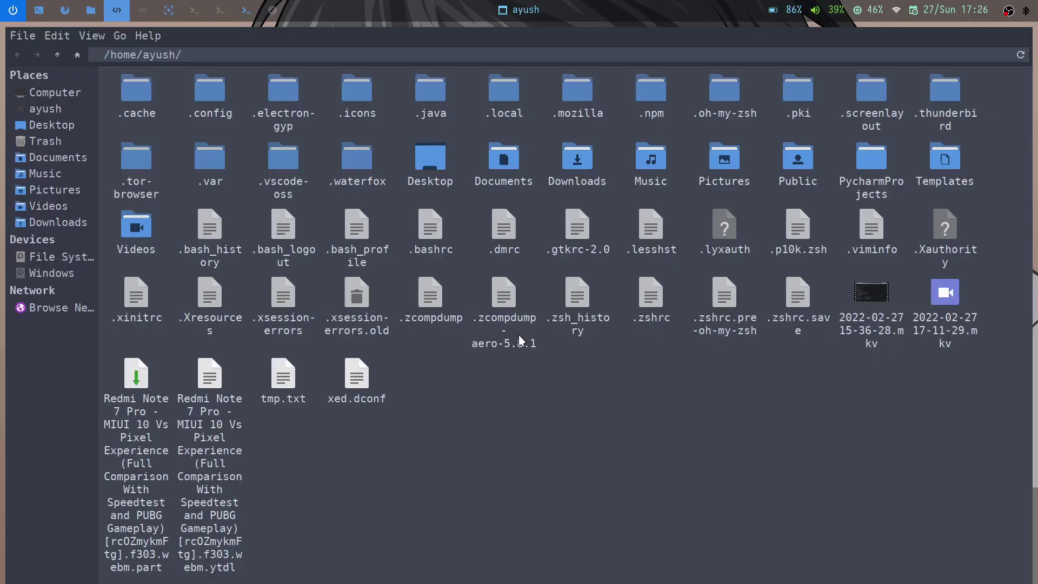
Step: Open VM.png from the Pictures folder in Brave and examine its Geekbench 5 scores in full screen
double_click(721, 172)
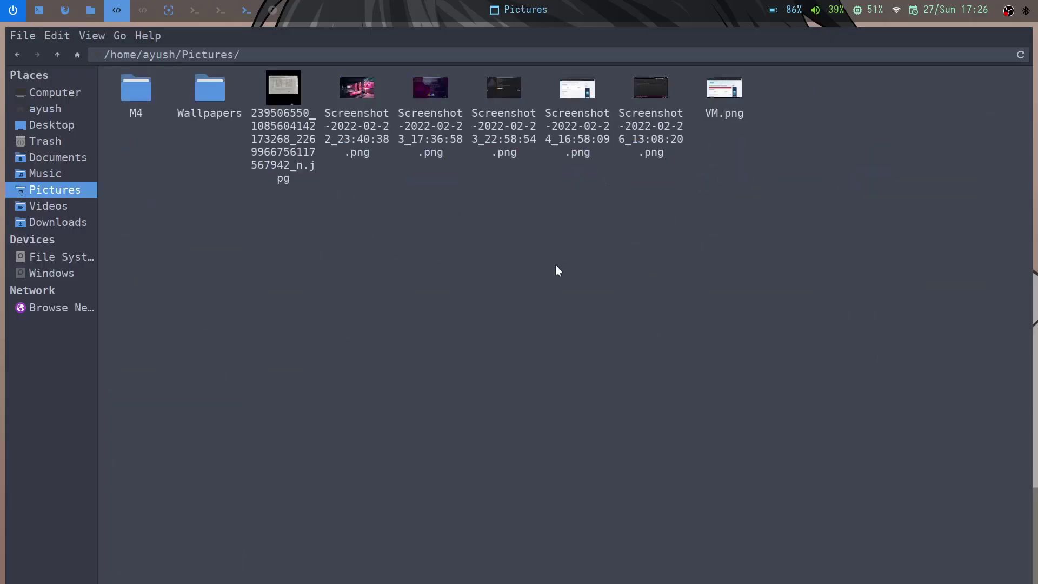
click(719, 108)
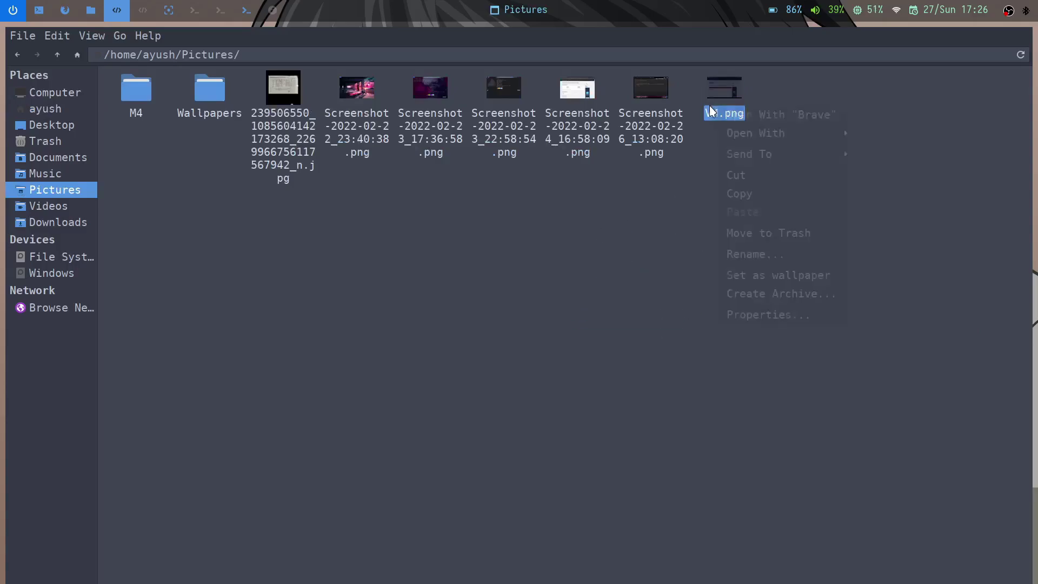
right_click(710, 106)
click(817, 113)
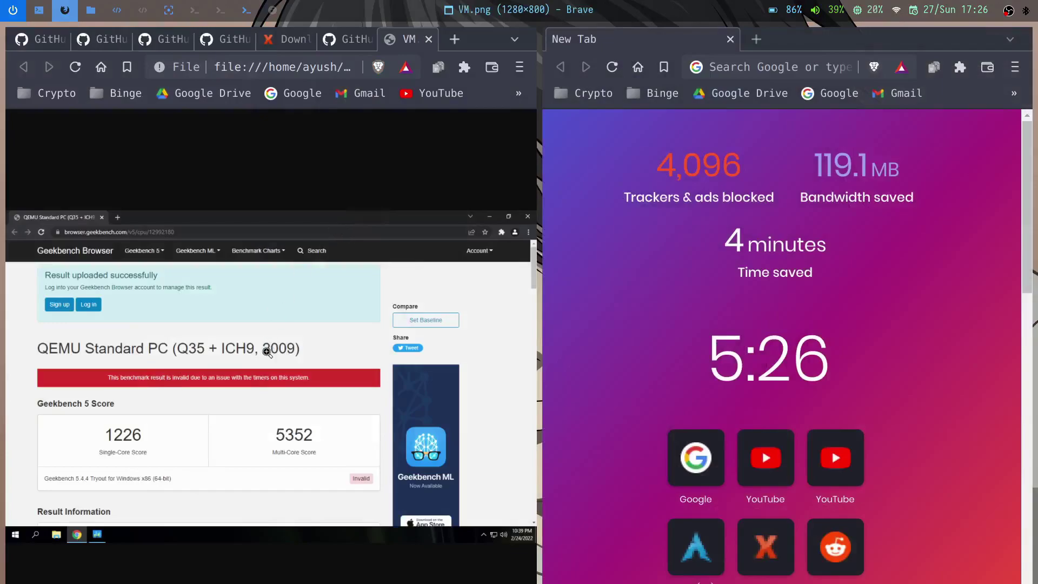
key(super+f)
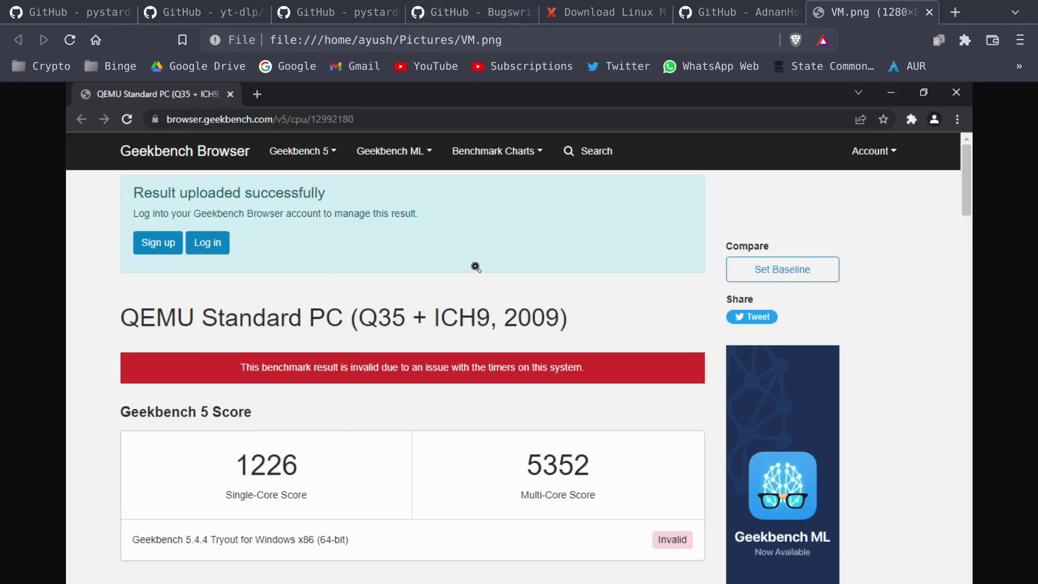
key(ctrl+n)
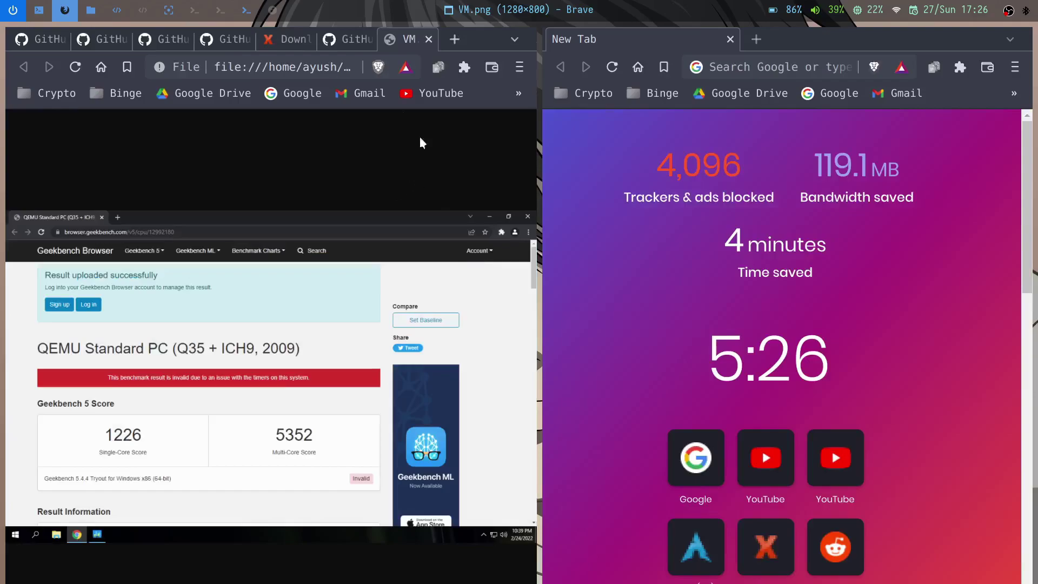
Step: Switch to the Windows10 virtual machine, show it in full screen and refresh its desktop
key(super+9)
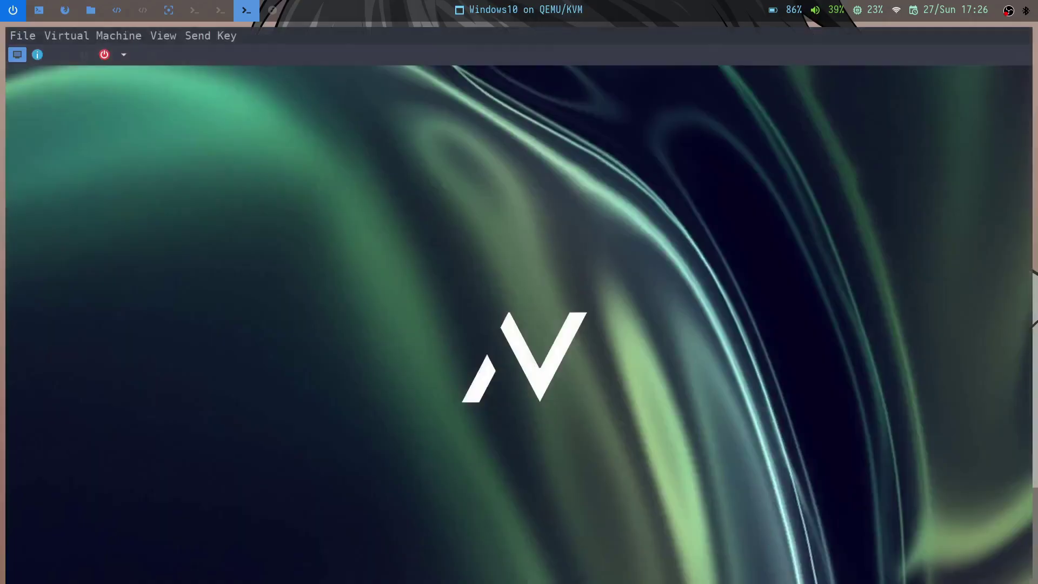
right_click(536, 255)
click(302, 176)
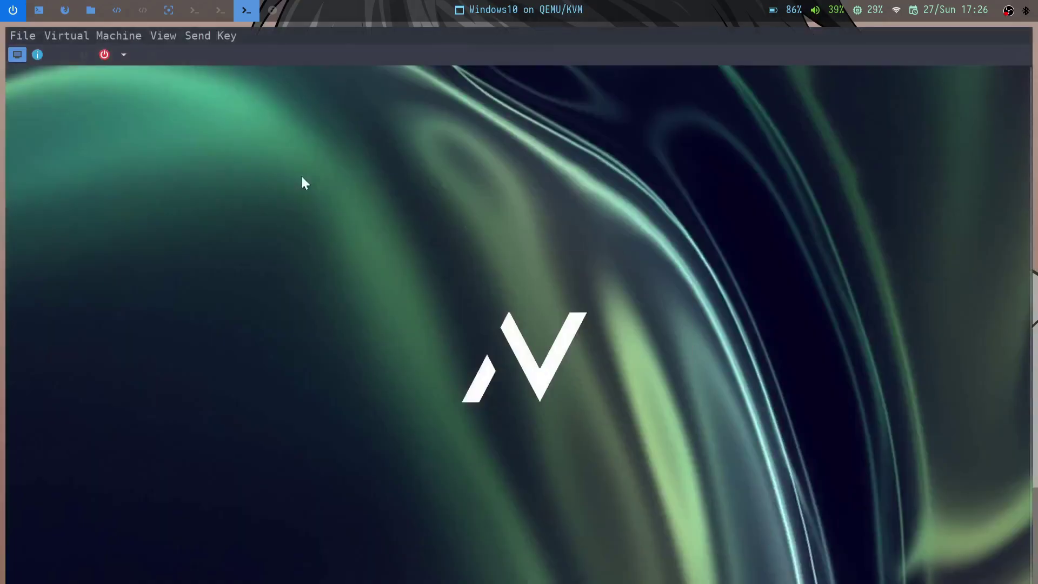
click(163, 35)
click(203, 104)
right_click(458, 156)
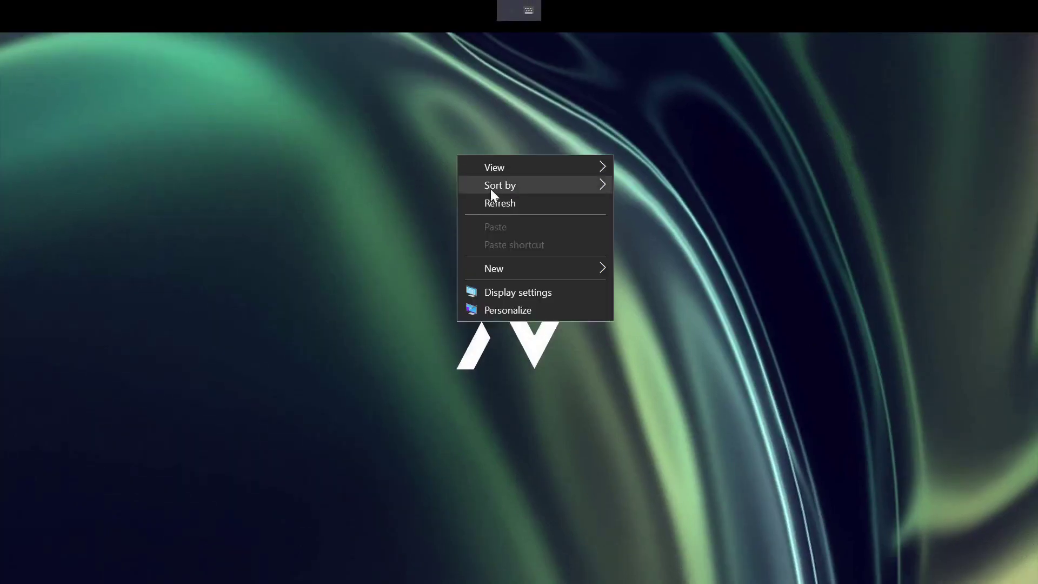
click(514, 201)
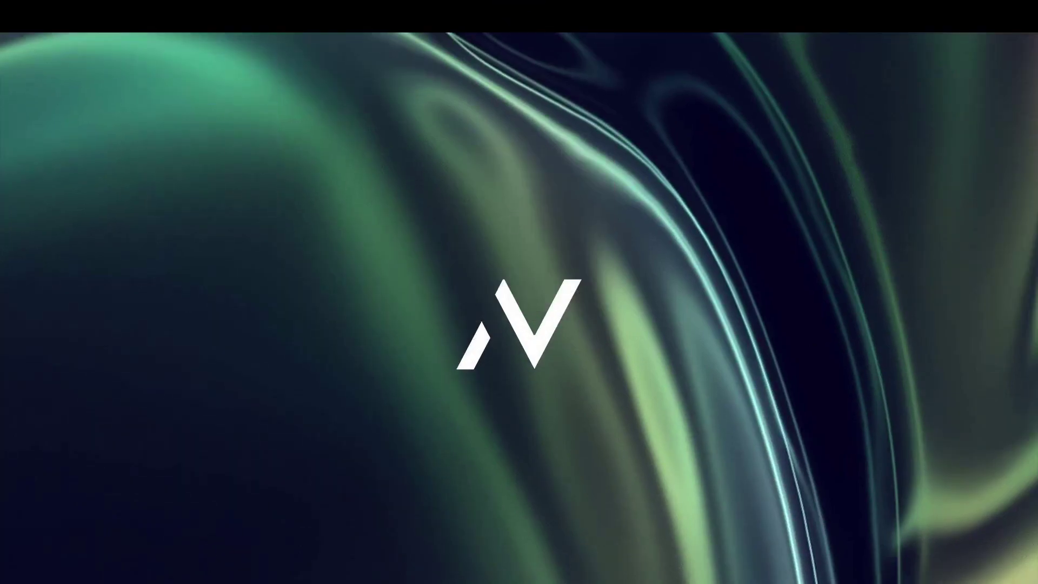
Step: Open File Explorer, a blank Excel workbook, a blank Word document and Chrome inside the virtual machine
key(super+e)
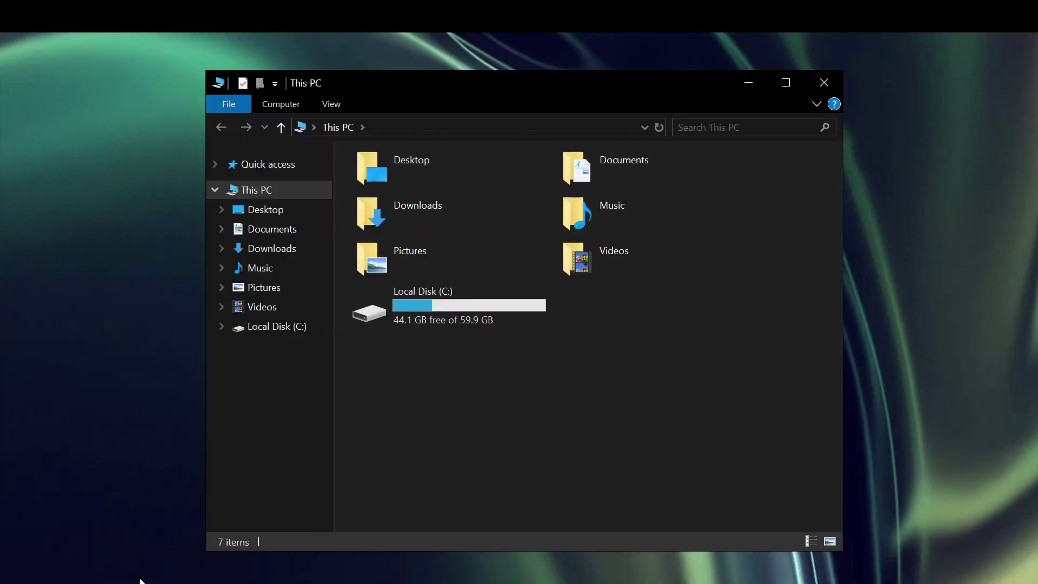
click(144, 568)
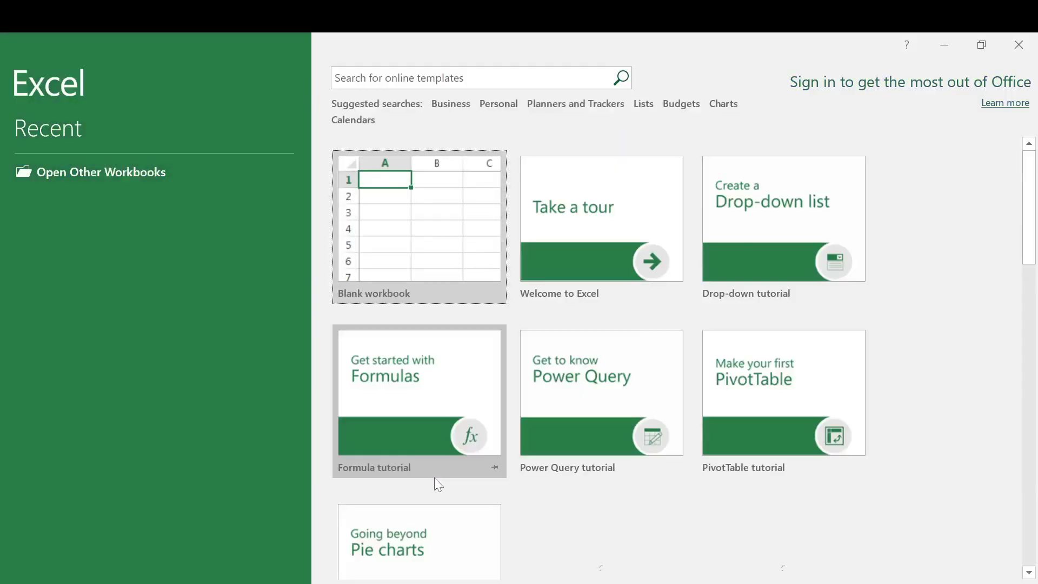
click(436, 234)
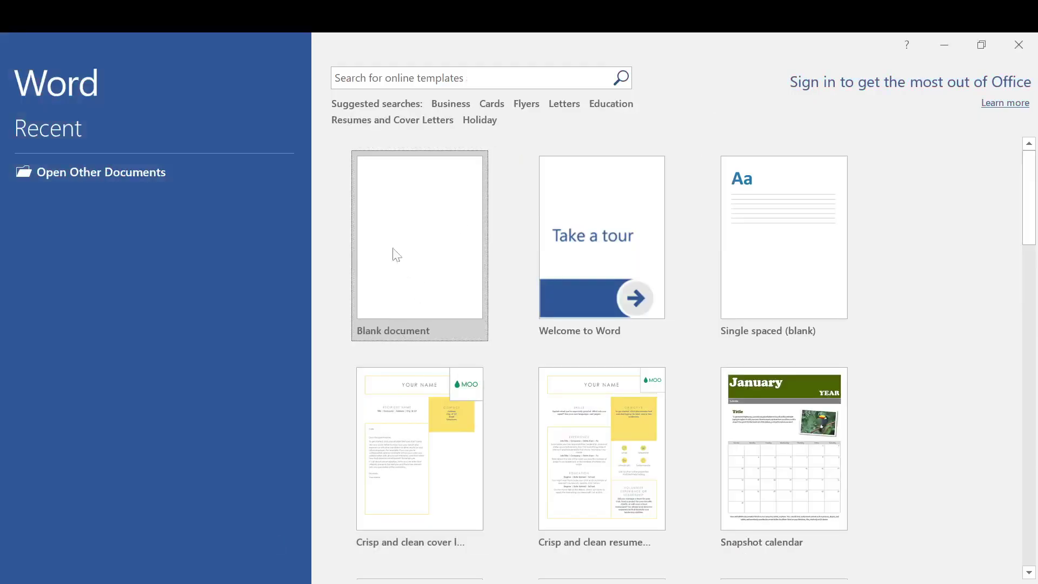
click(394, 255)
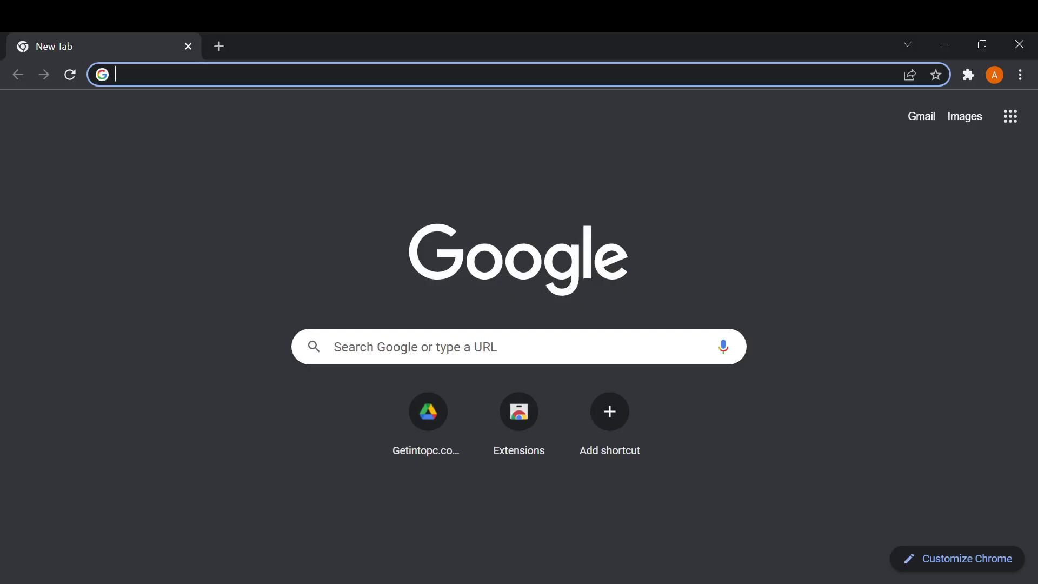
Step: Open Task Manager in the virtual machine and examine the CPU, Memory and Ethernet performance graphs
right_click(454, 583)
click(549, 528)
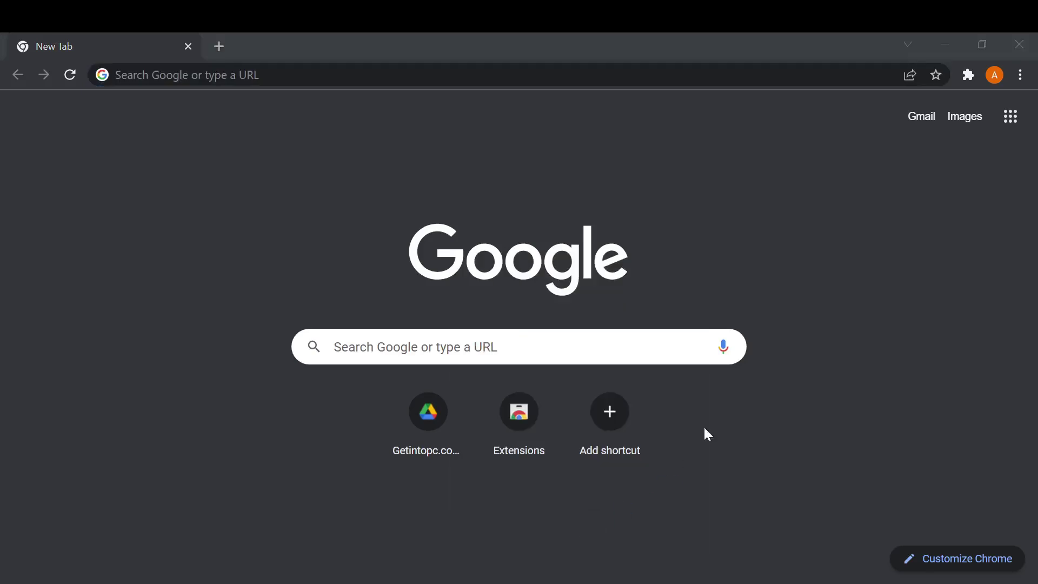
click(242, 86)
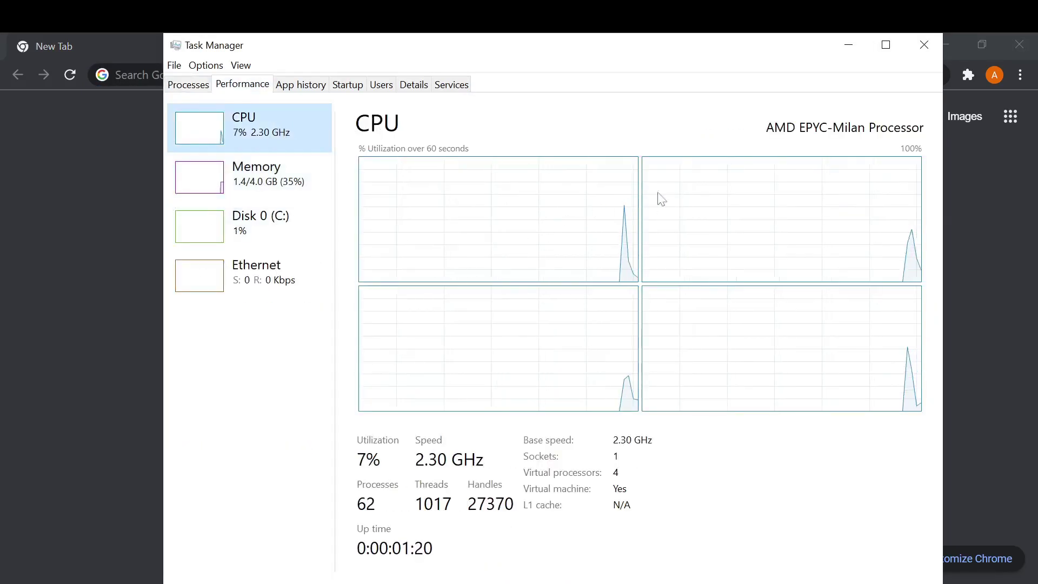
click(246, 186)
click(259, 275)
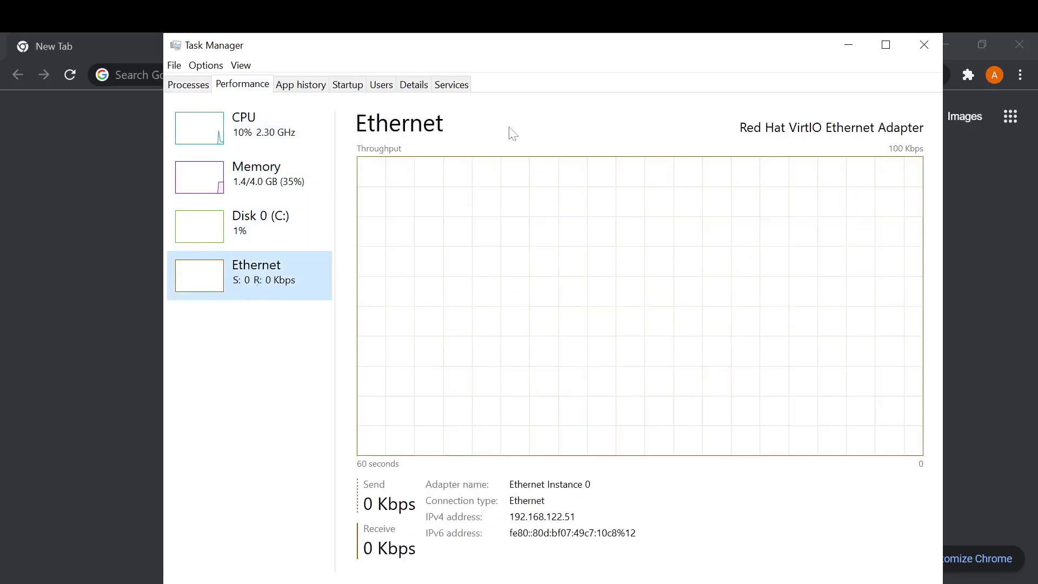
Step: Leave the virtual machine's full-screen view and close Task Manager, Chrome, Word and Excel
click(504, 9)
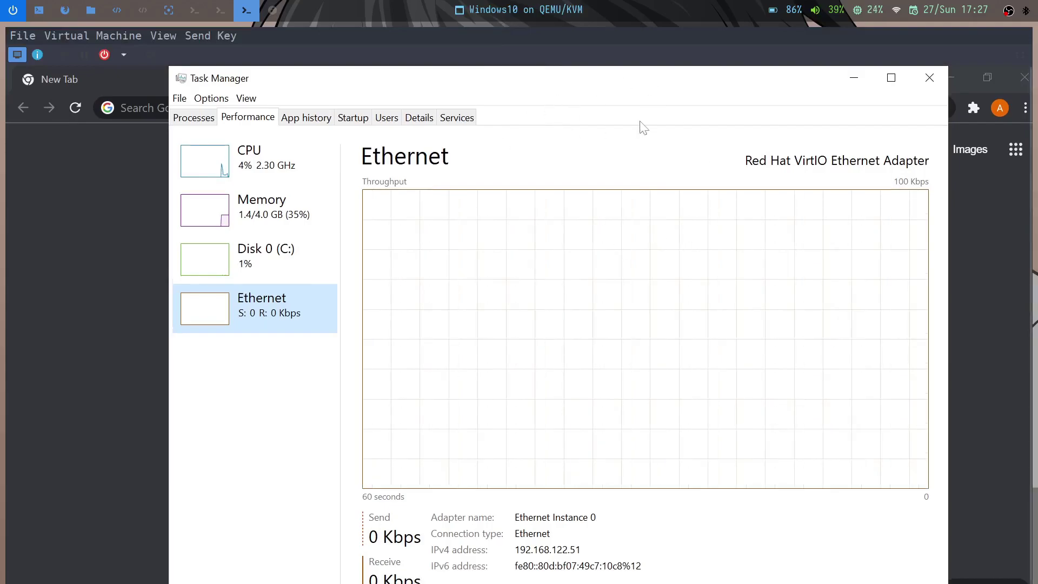
click(929, 77)
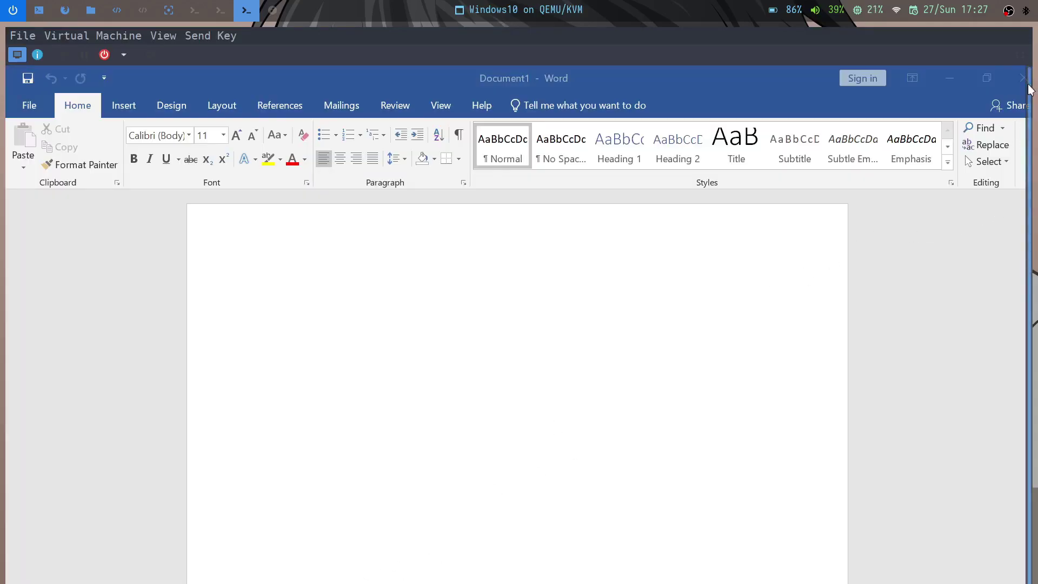
click(1022, 83)
click(1023, 81)
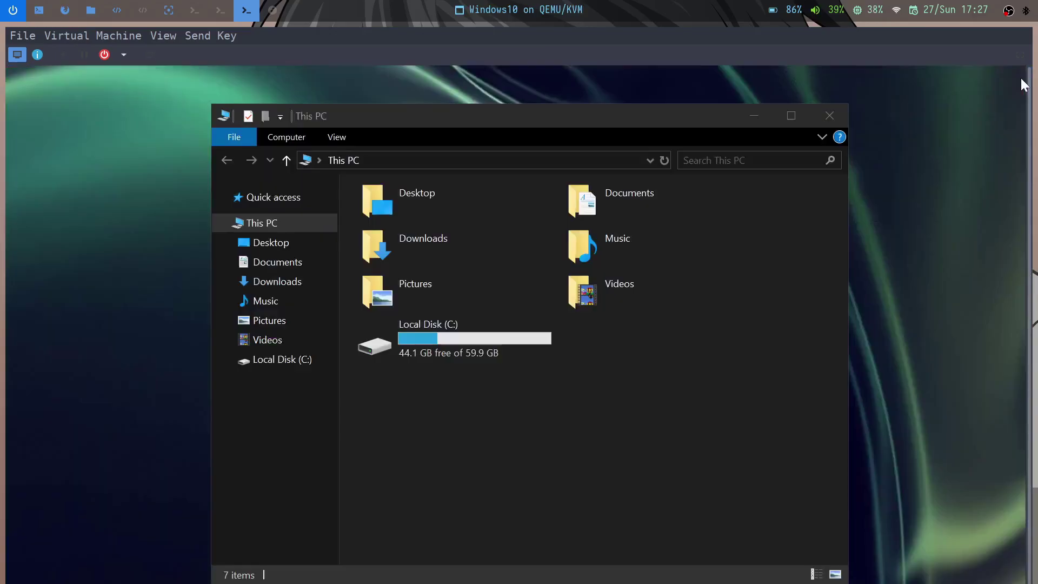
Step: Shut down the Windows10 virtual machine, quit Virtual Machine Manager and return to the auto-cpufreq terminal workspace
key(super)
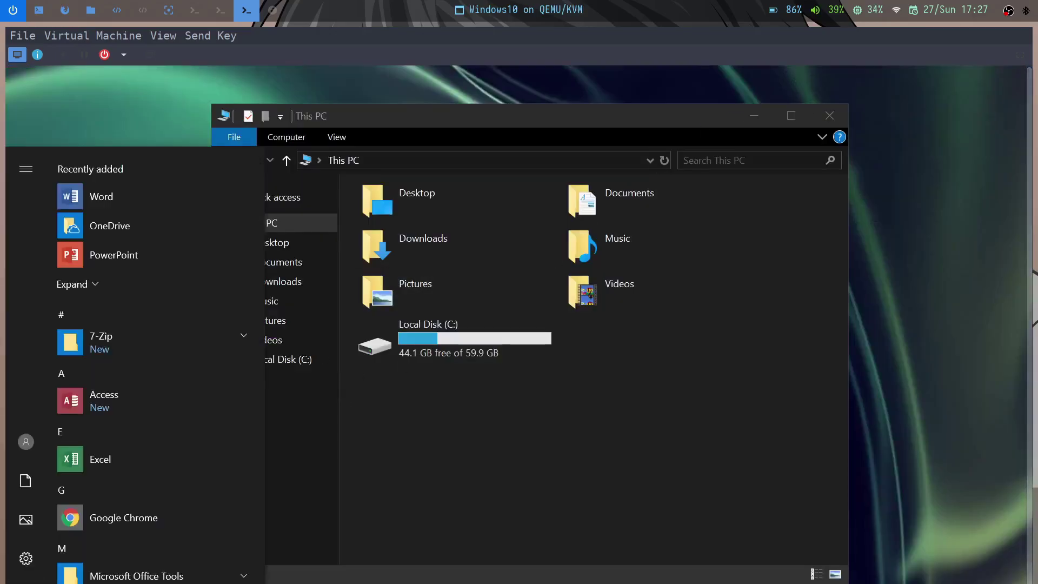
click(25, 581)
click(57, 530)
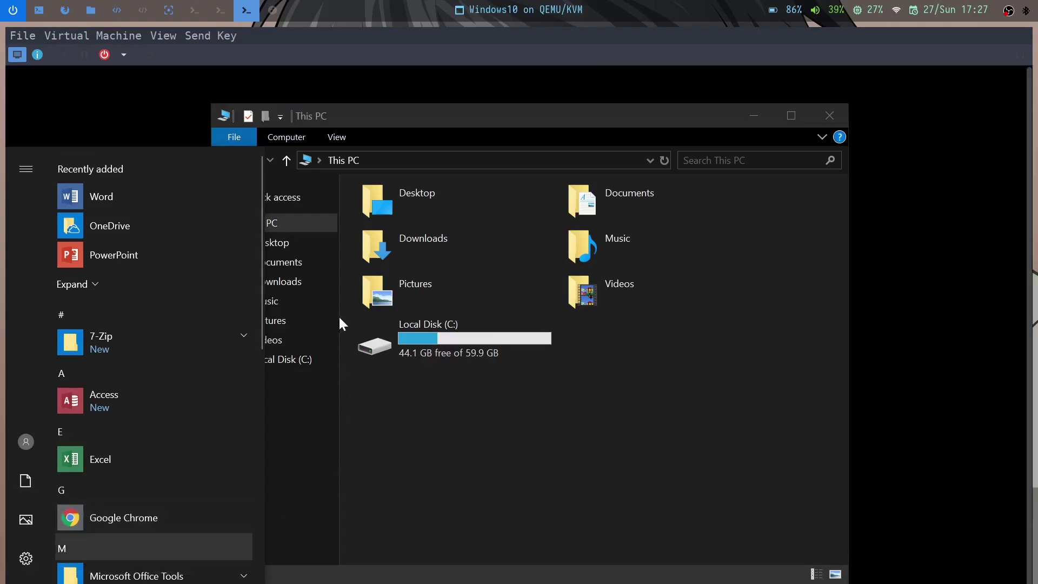
click(20, 38)
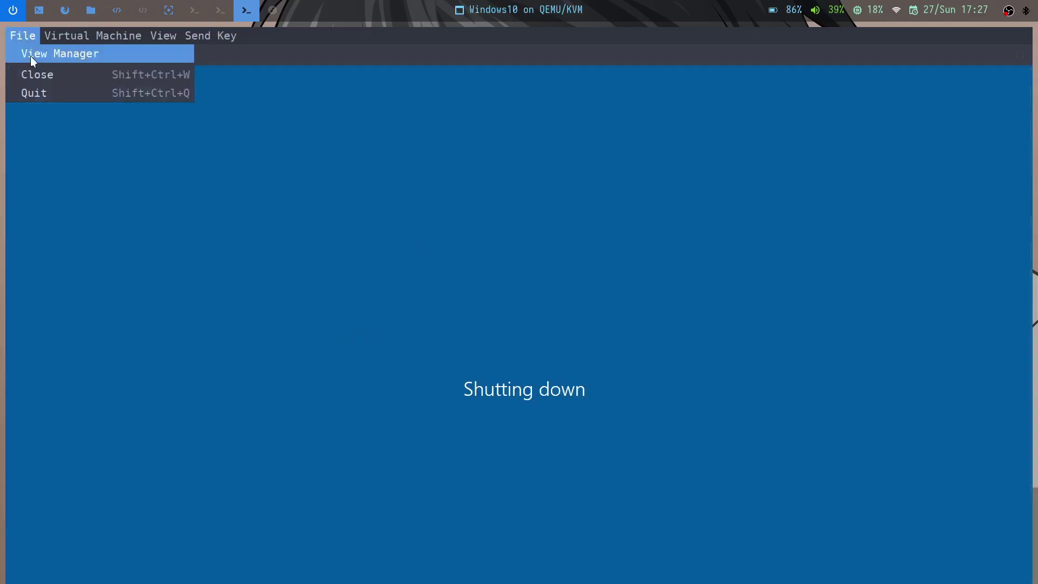
click(51, 91)
key(super+2)
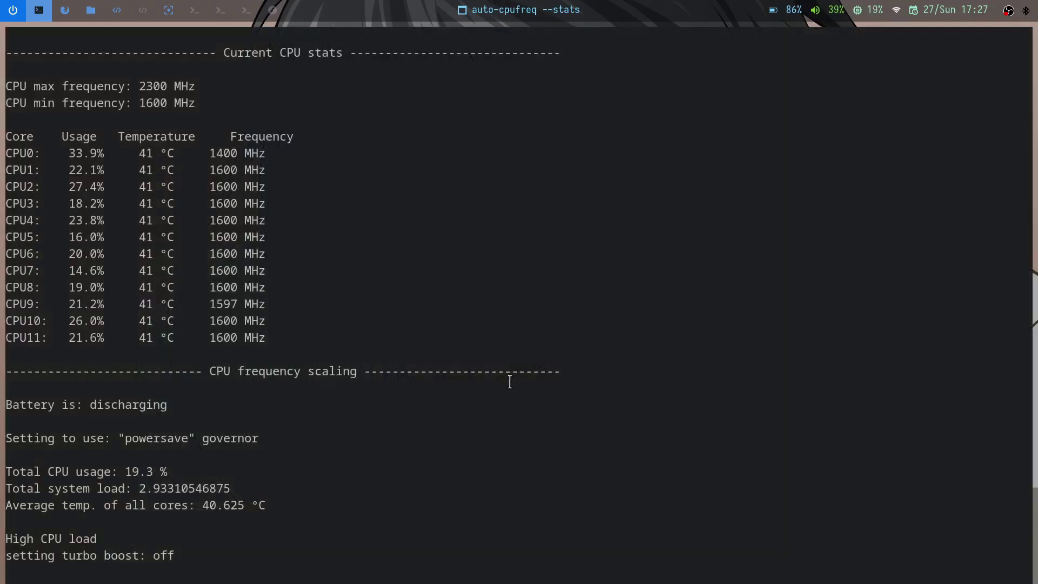
Step: Launch PDF Arranger on the browser workspace, show it in full screen and close the blank Brave window
click(66, 10)
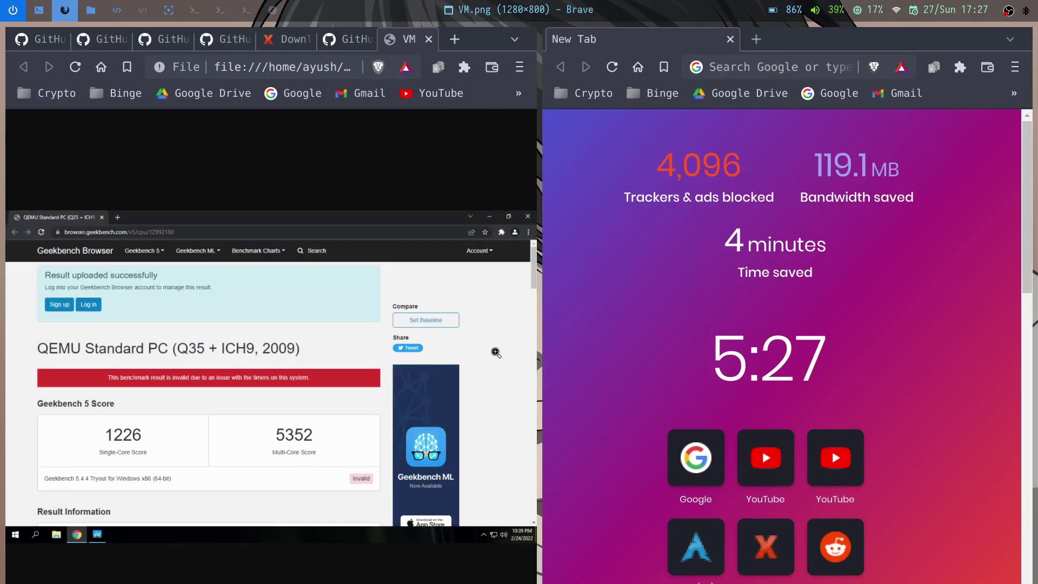
key(super+d)
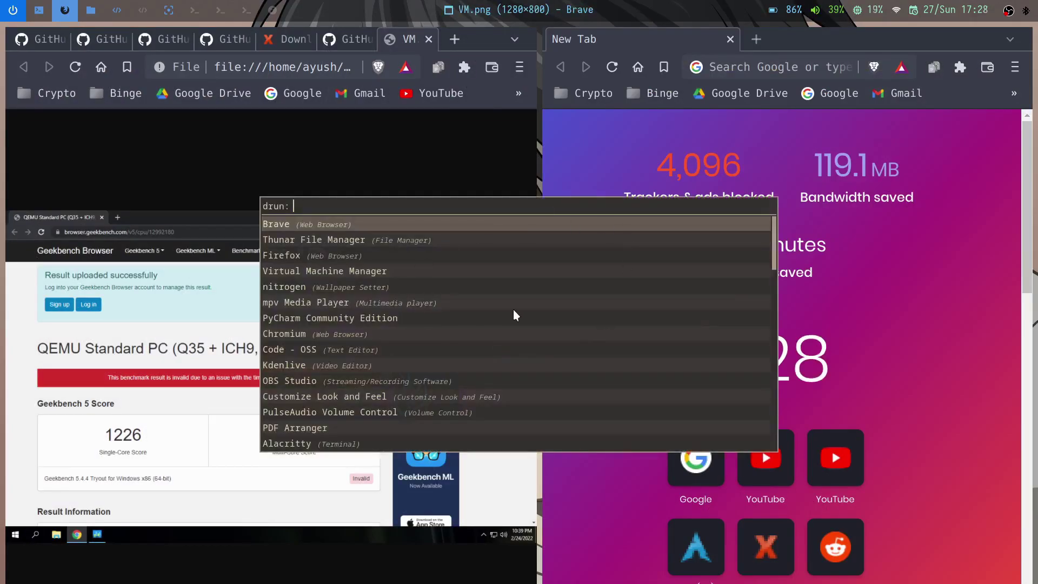
text(pdf)
key(Return)
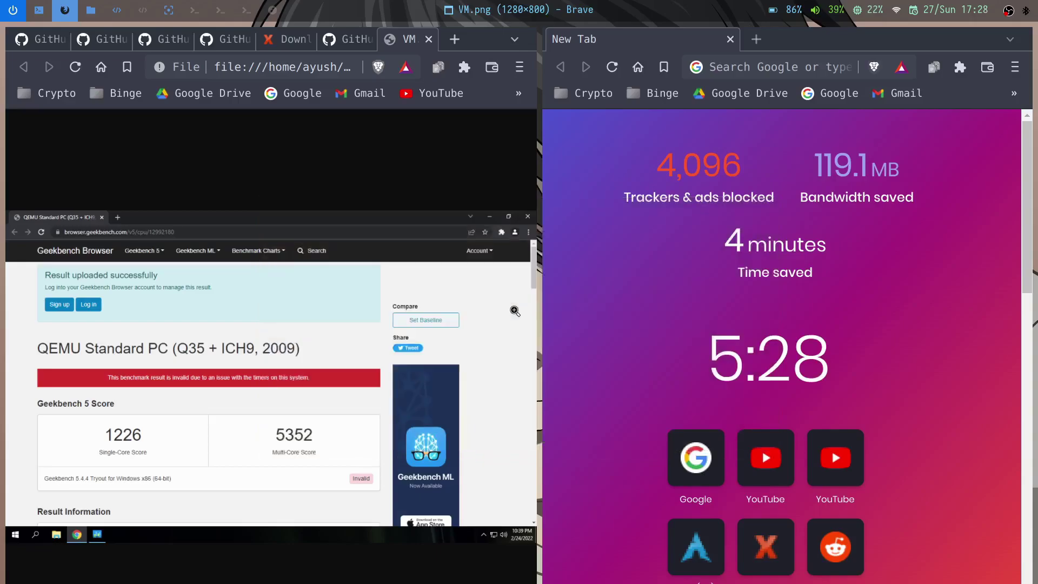
key(super+f)
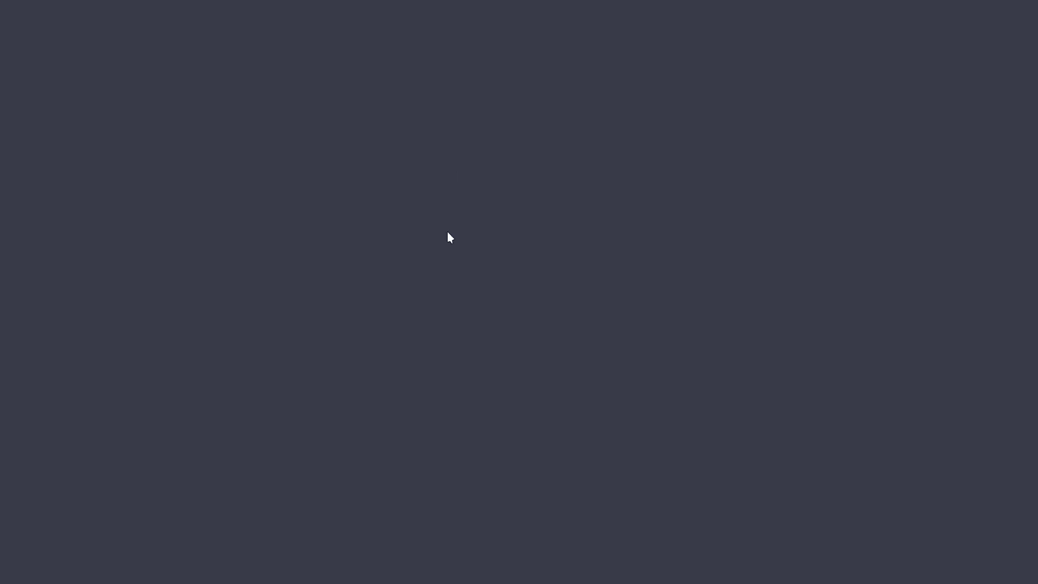
key(super+f)
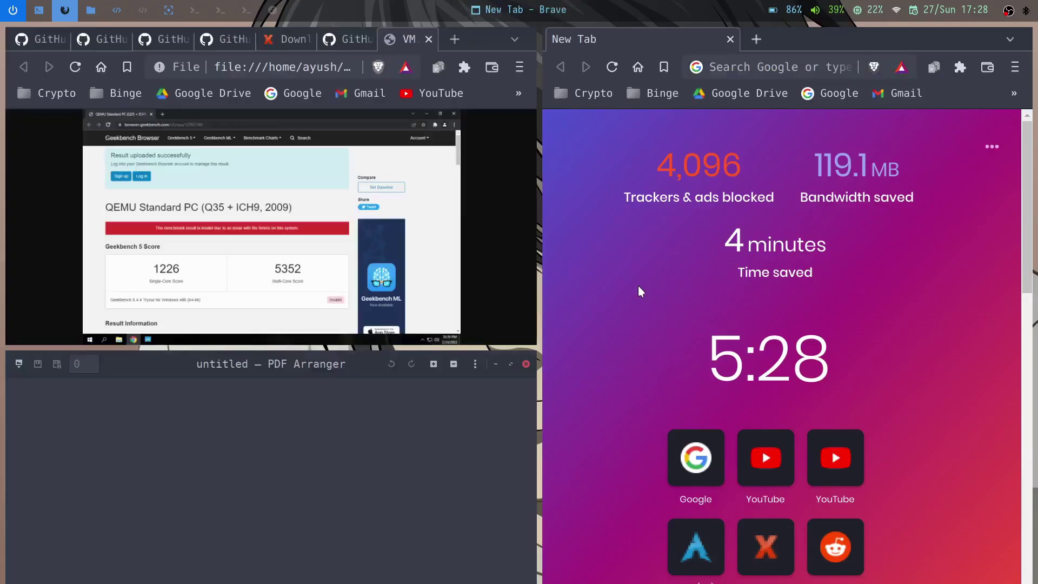
key(ctrl+w)
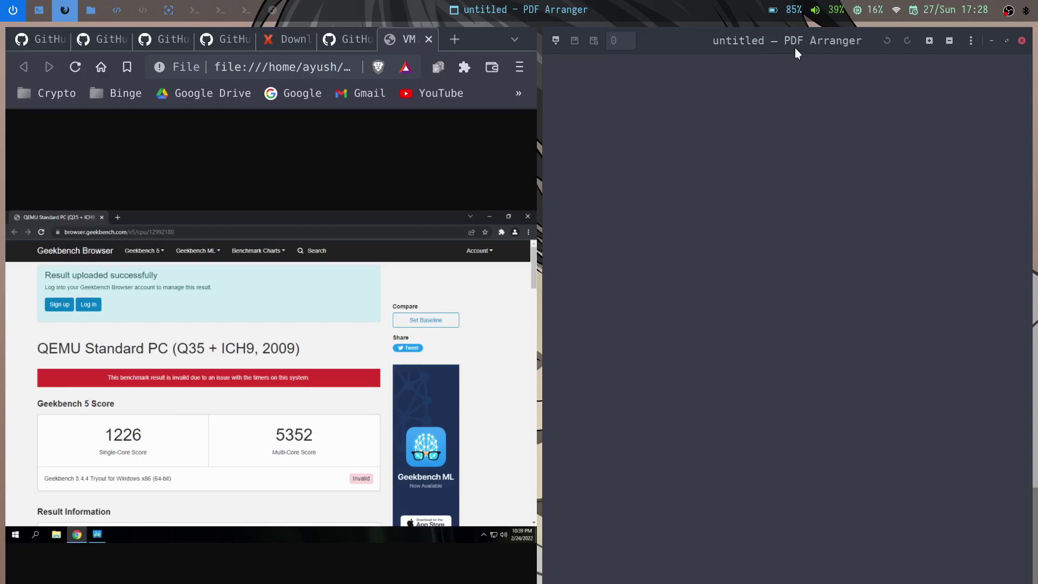
Step: Import the two-page sample PDF into PDF Arranger
click(966, 47)
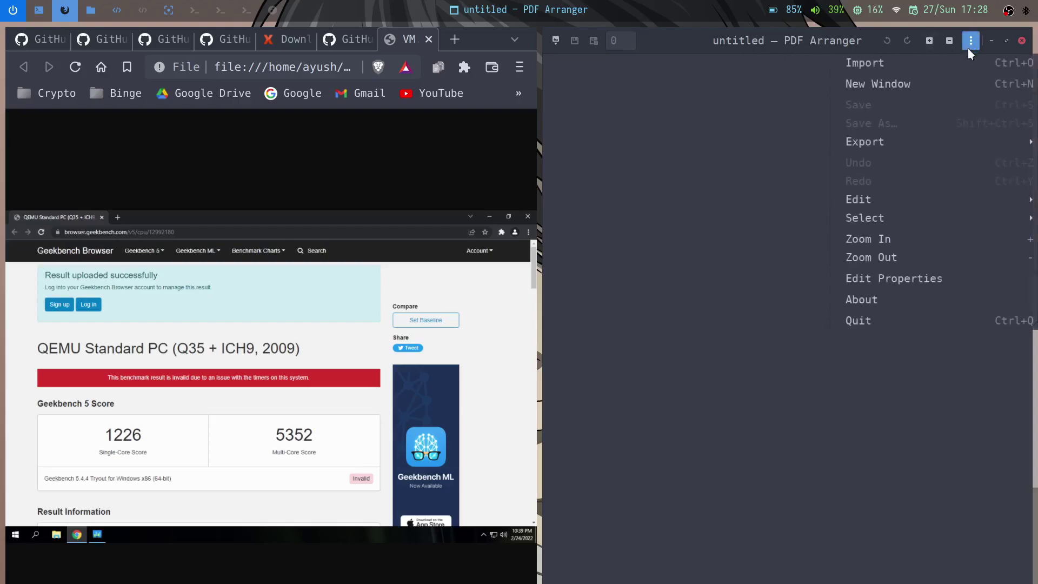
click(661, 158)
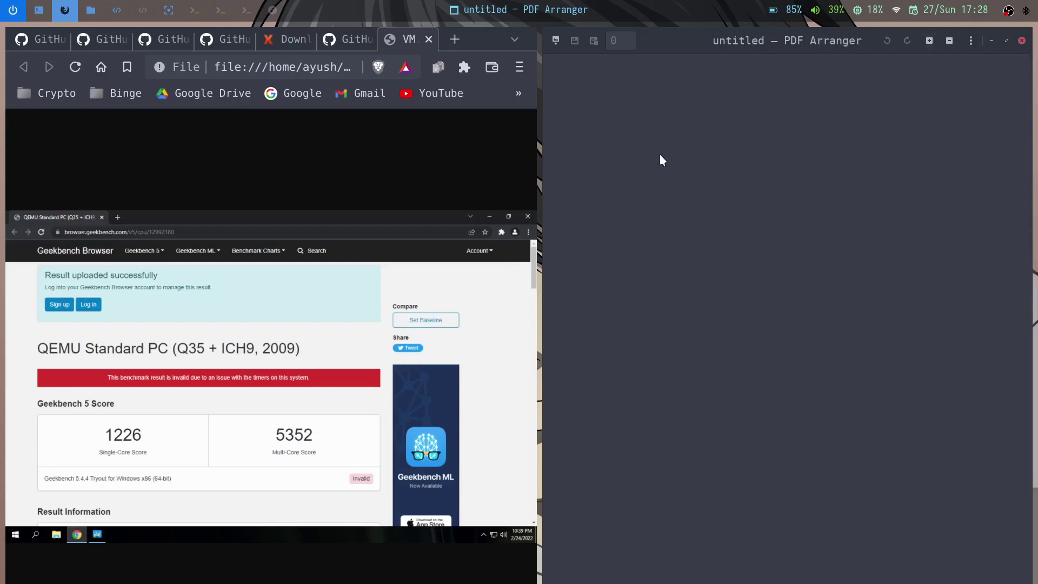
click(973, 42)
click(946, 64)
double_click(411, 187)
double_click(418, 171)
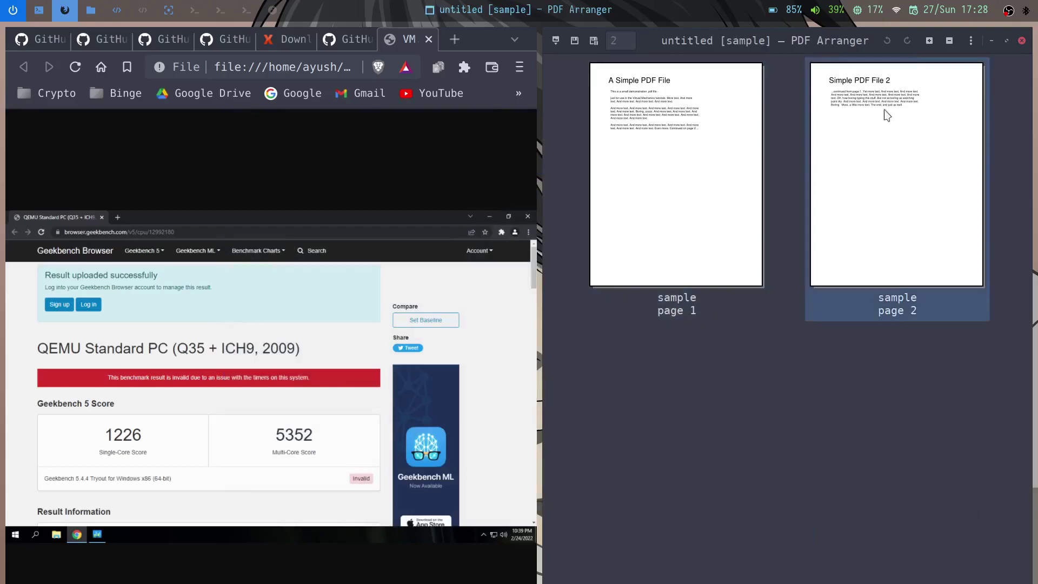
Step: Show PDF Arranger's available commands and close the program without saving the changes
click(971, 41)
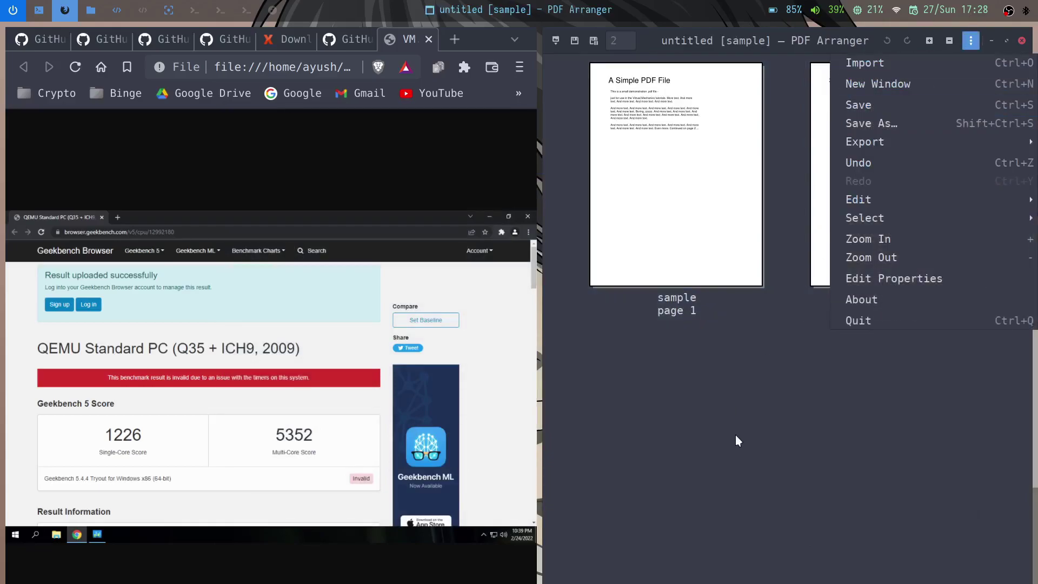
click(434, 129)
click(816, 329)
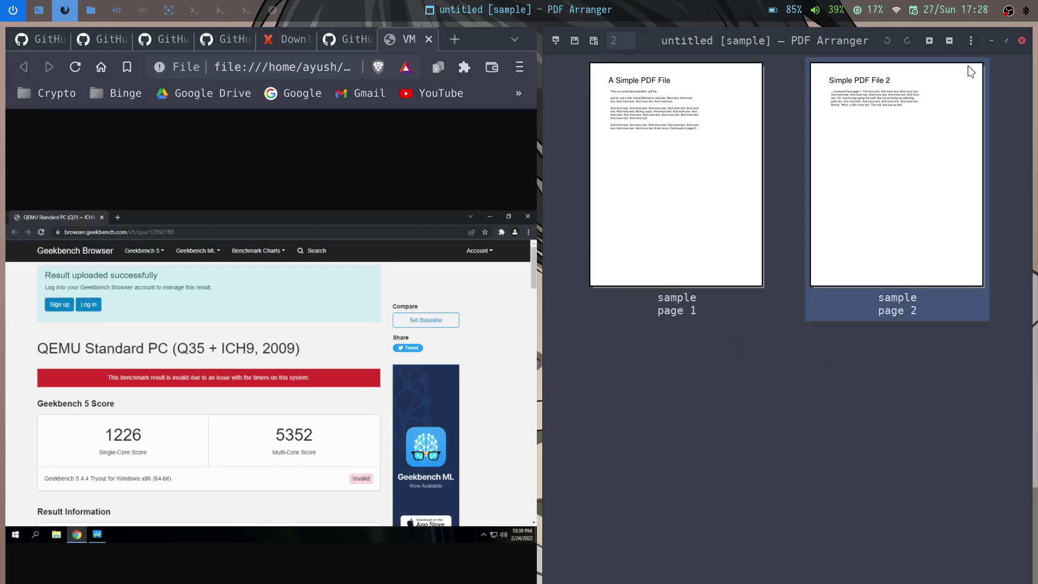
click(1022, 41)
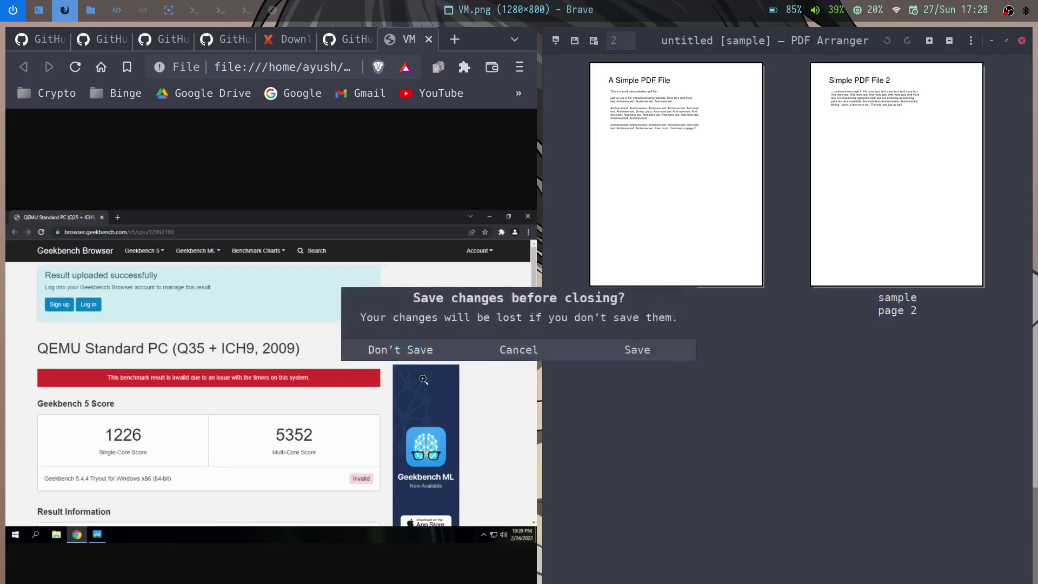
key(Return)
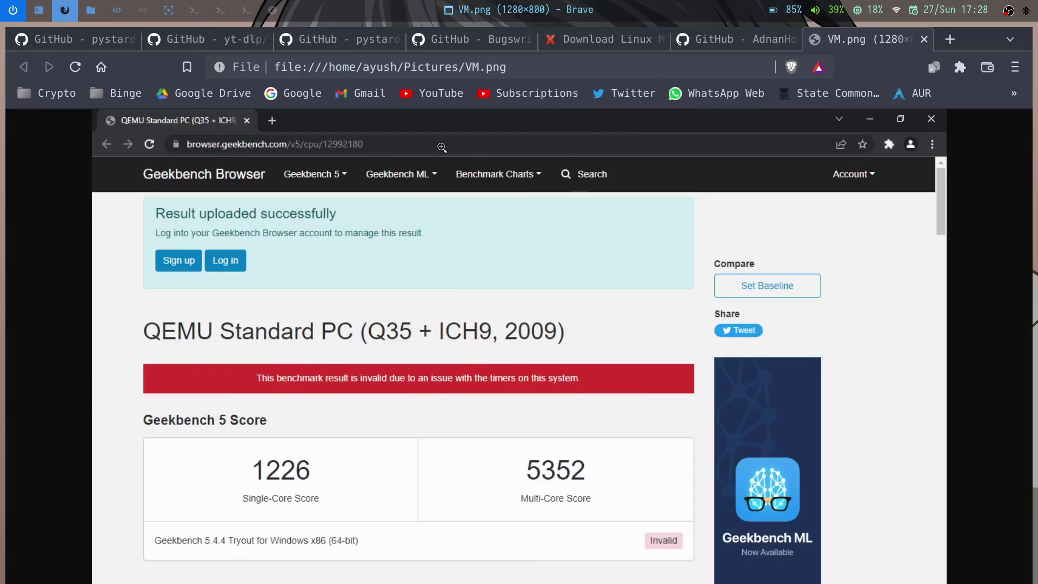
Step: Close the auto-cpufreq stats terminal, and briefly show the Zathura document viewer on the emptied workspace
key(super+2)
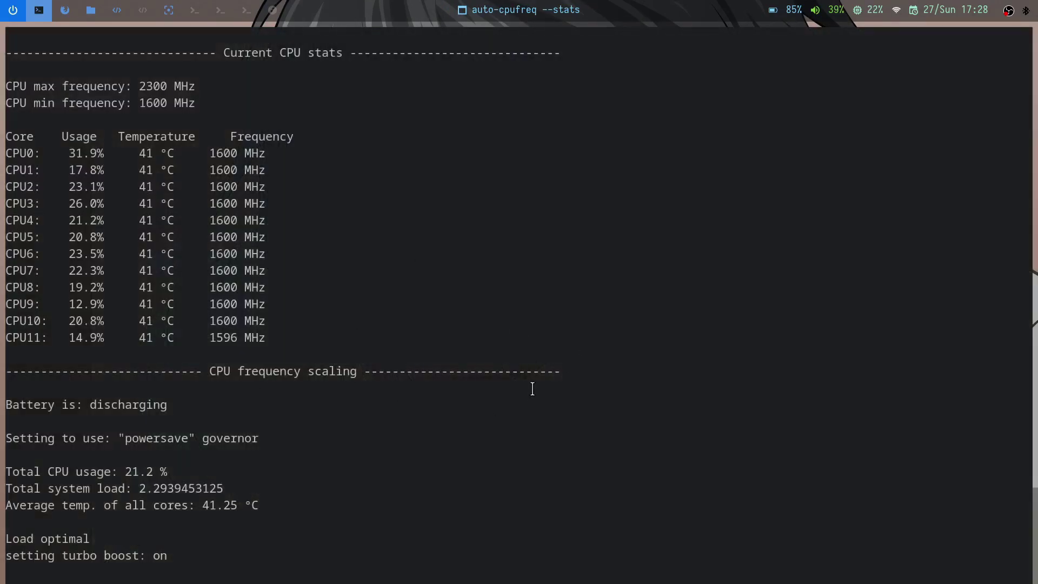
key(super+q)
key(super+d)
text(zathu)
key(Return)
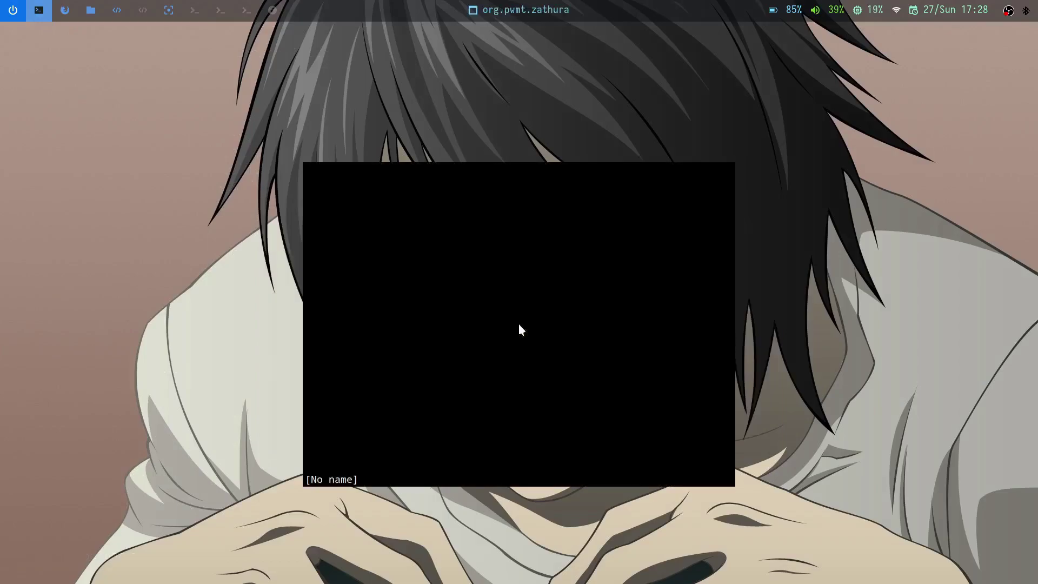
key(super+q)
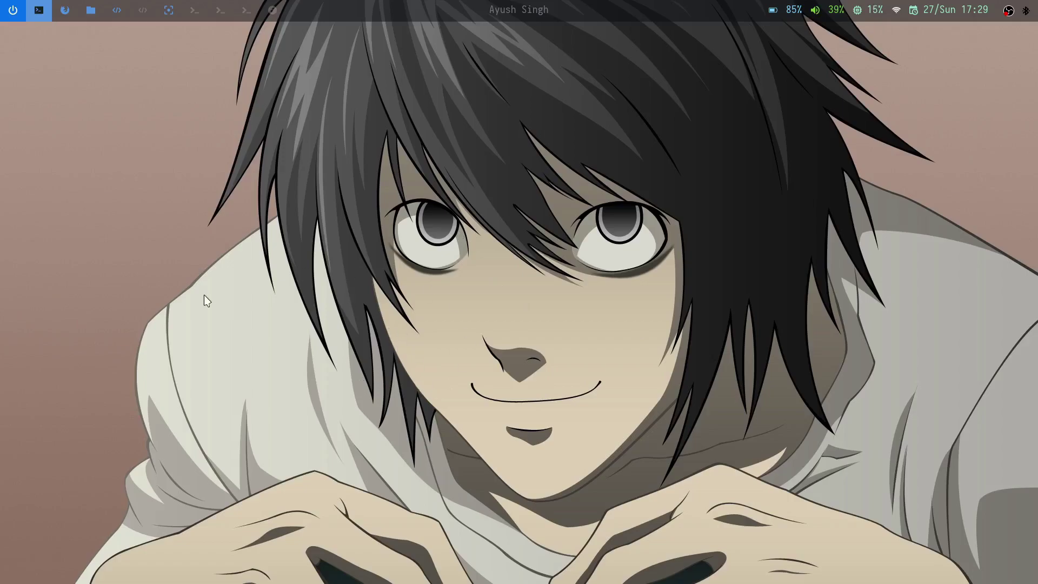
Step: Open Thunar File Manager from the application launcher to show it and close it again
key(super+d)
text(thun)
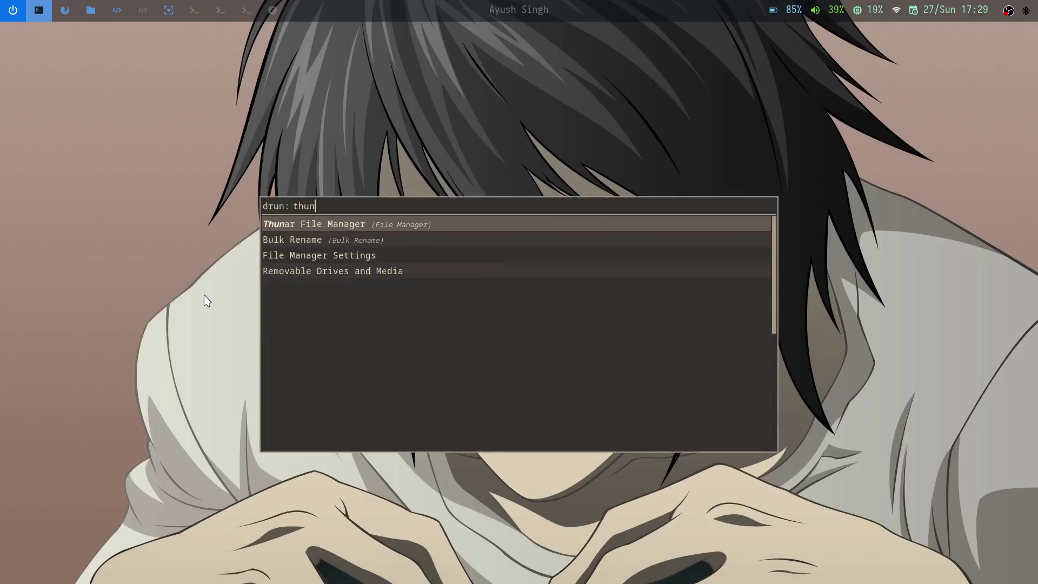
key(Return)
key(super+shift+q)
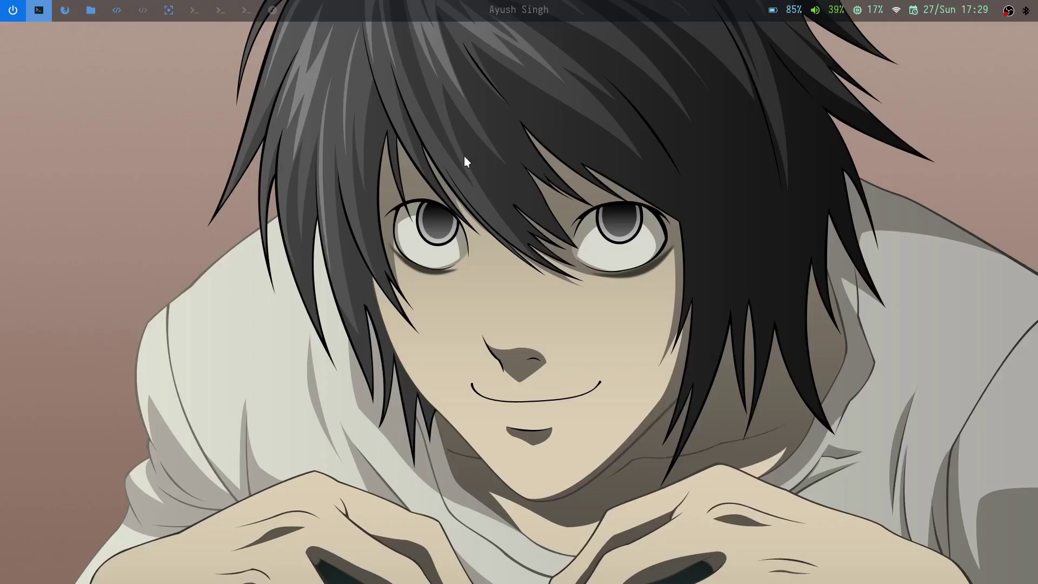
Step: Open the bspwmrc file in nano by running bconfig in a new terminal and entering the sudo password
key(super+Return)
text(bconf)
key(Right)
key(BackSpace)
key(BackSpace)
text(ig)
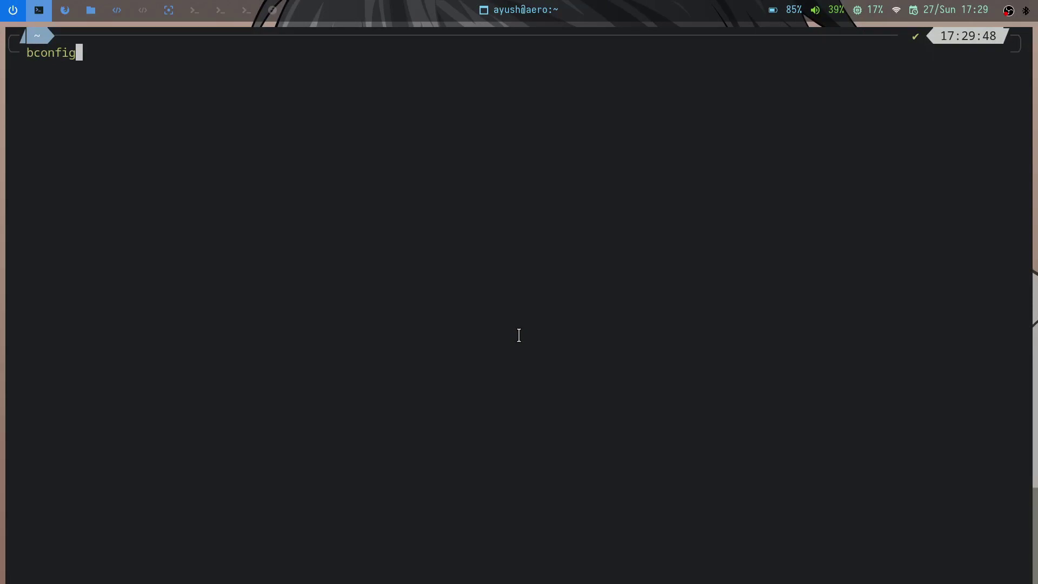
key(Return)
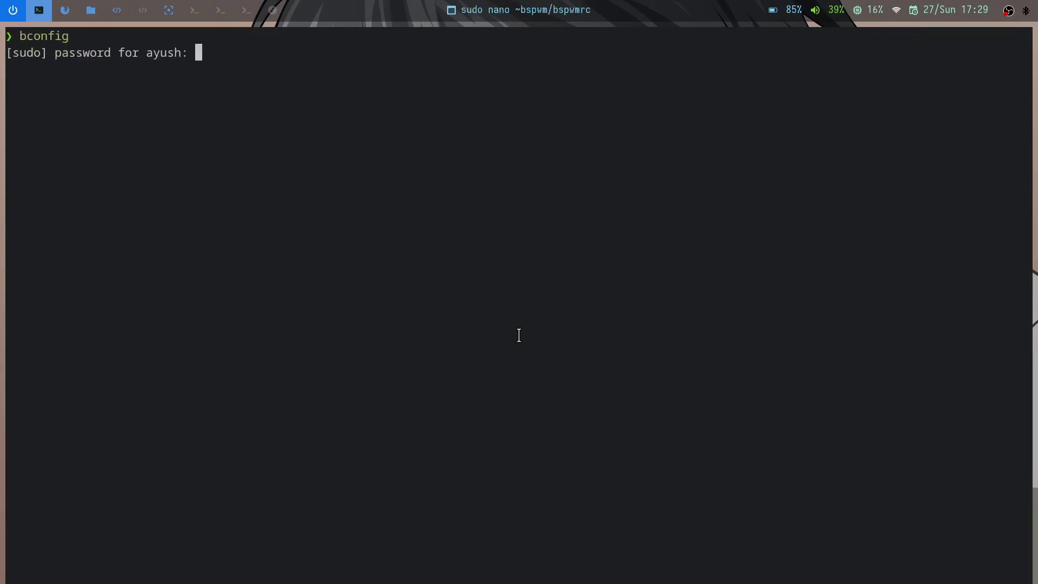
key(Return)
Step: Read through the bspwmrc settings and window rules, and return to the start of the file
key(Down)
key(Down)
key(Down)
key(Down)
key(Down)
key(Down)
key(Down)
key(Down)
key(Down)
key(Down)
key(Down)
key(Down)
key(Down)
key(Down)
key(Down)
key(Down)
key(Down)
key(Down)
key(Down)
key(Down)
key(Up)
key(Up)
key(Up)
key(Up)
key(Up)
key(Up)
key(Up)
key(Up)
key(Up)
key(Up)
key(Up)
key(Up)
key(Up)
key(Up)
key(Up)
key(Up)
key(Up)
key(Up)
key(Up)
key(Up)
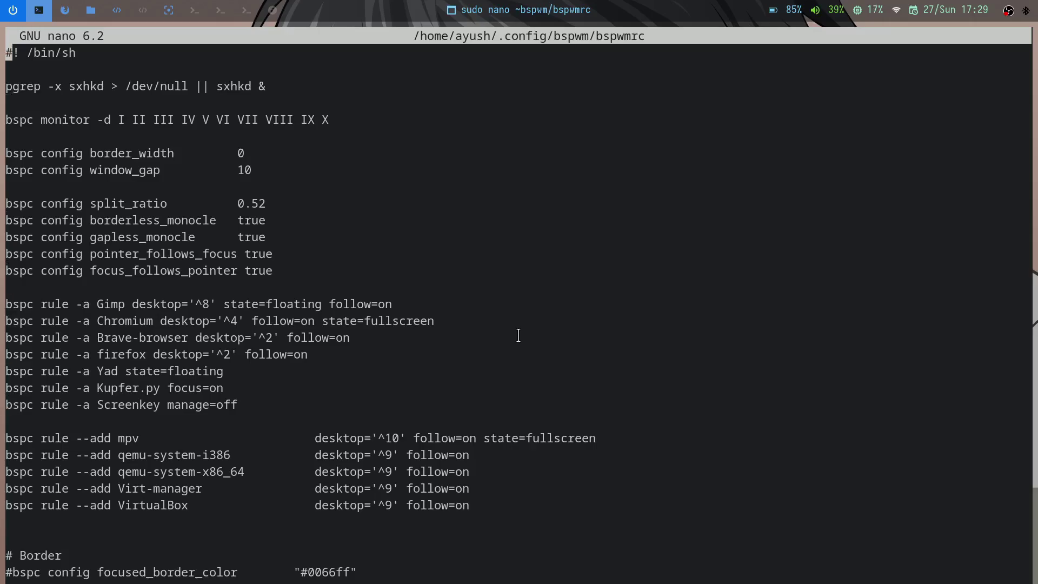
Step: Go to the Brave-browser rule in bspwmrc, launch Brave to demonstrate its desktop assignment and return to the file
key(Down)
key(Down)
key(Down)
key(Down)
key(Down)
key(Down)
key(Down)
key(Down)
key(Down)
key(Down)
key(Down)
key(Down)
key(Down)
key(Down)
key(Down)
key(Down)
key(Down)
key(super+d)
text(brave)
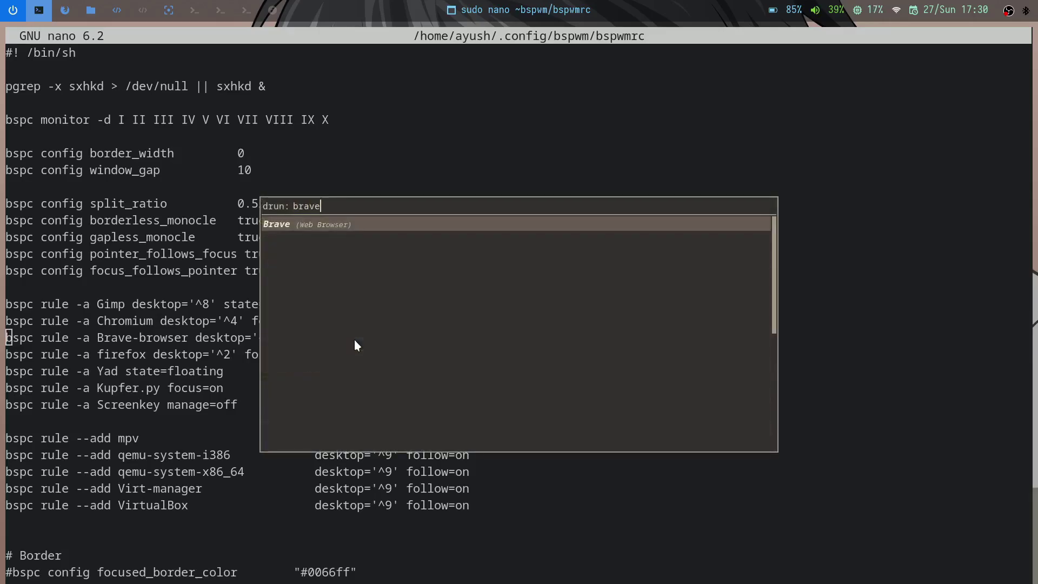
click(333, 224)
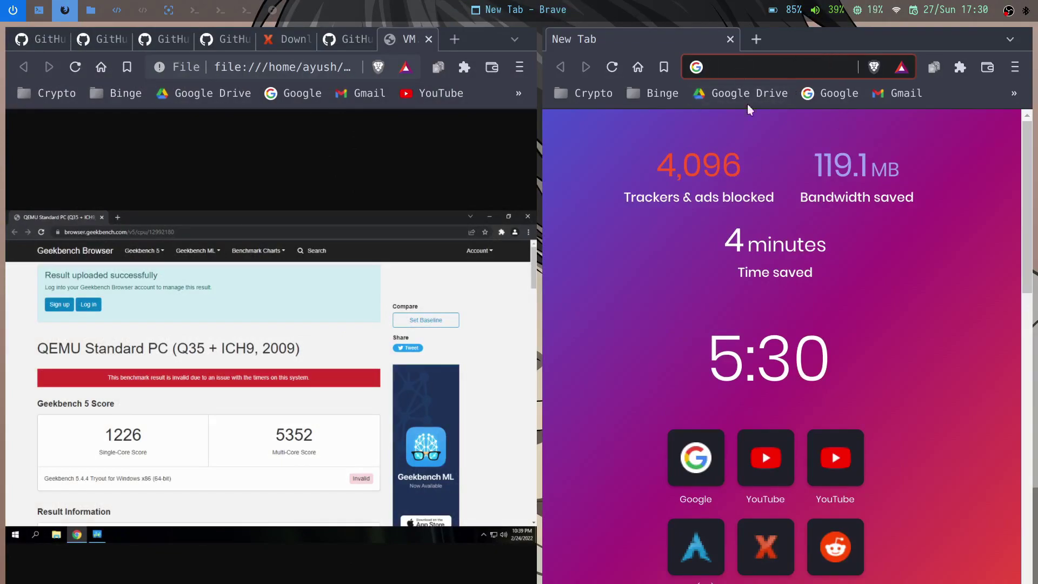
key(super+2)
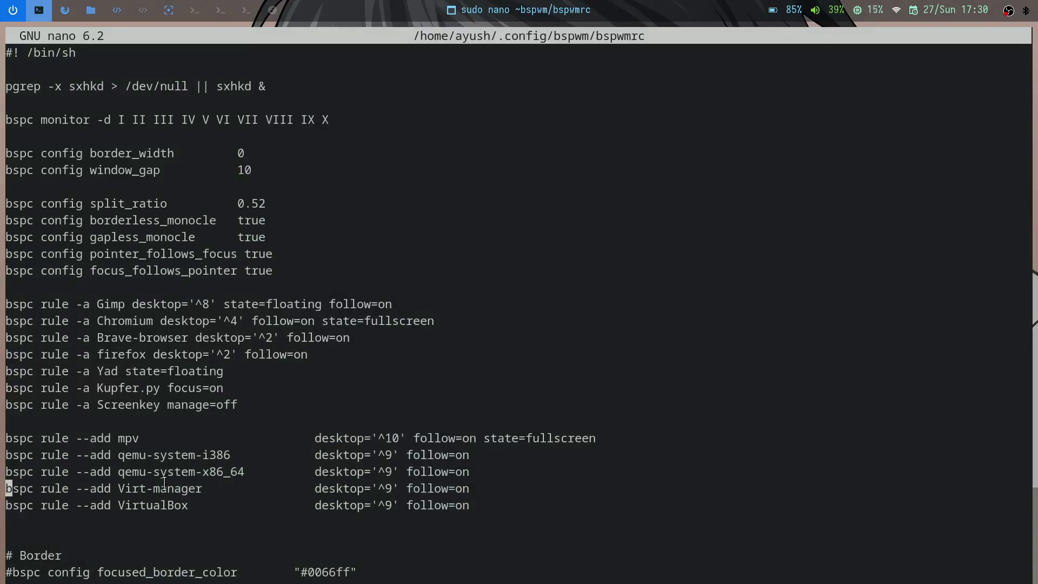
Step: Show the tenth desktop that the mpv rule in bspwmrc targets and return to the file
click(153, 437)
click(273, 9)
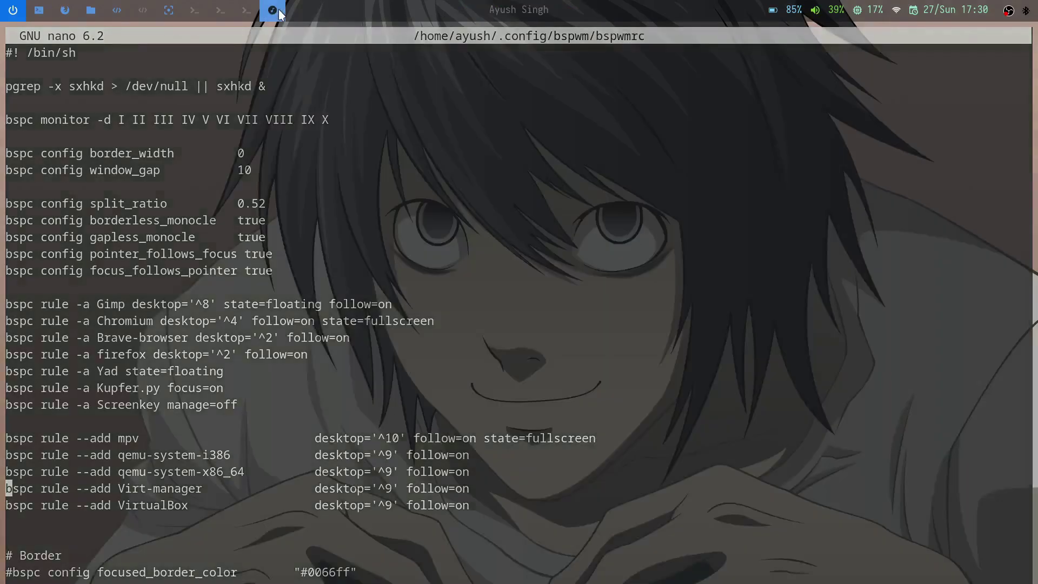
click(39, 10)
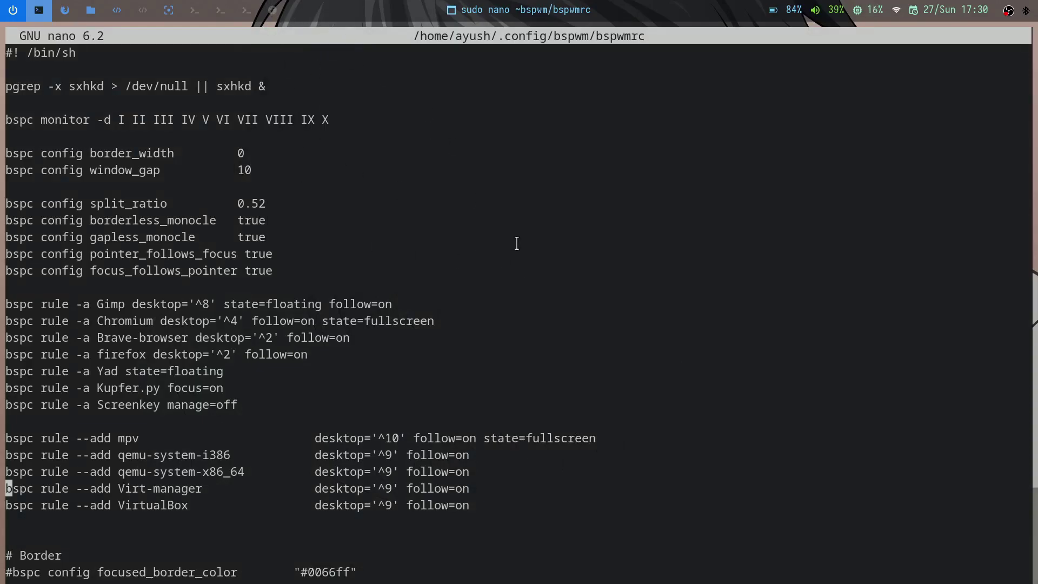
click(273, 10)
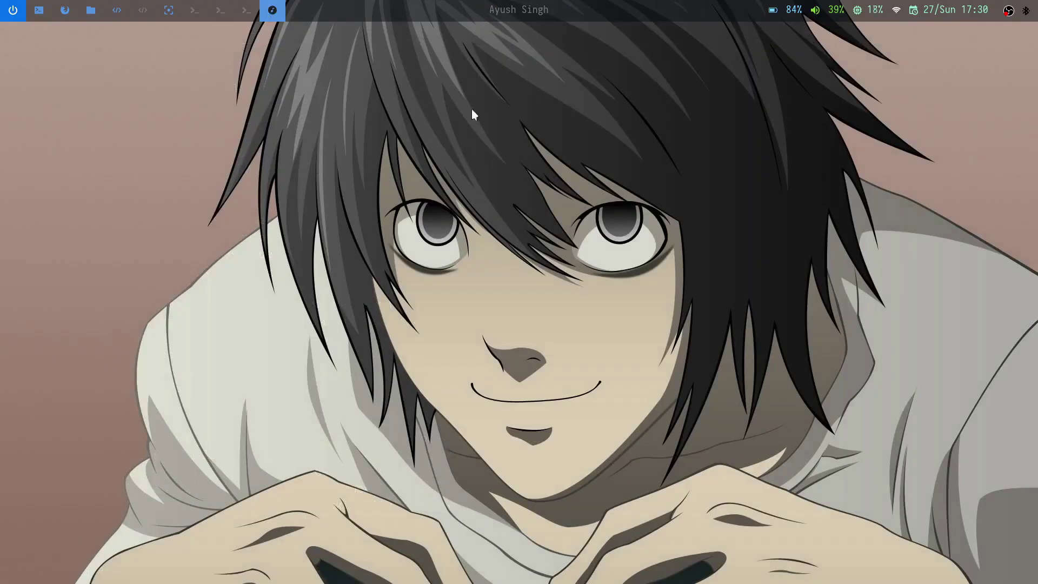
key(super+1)
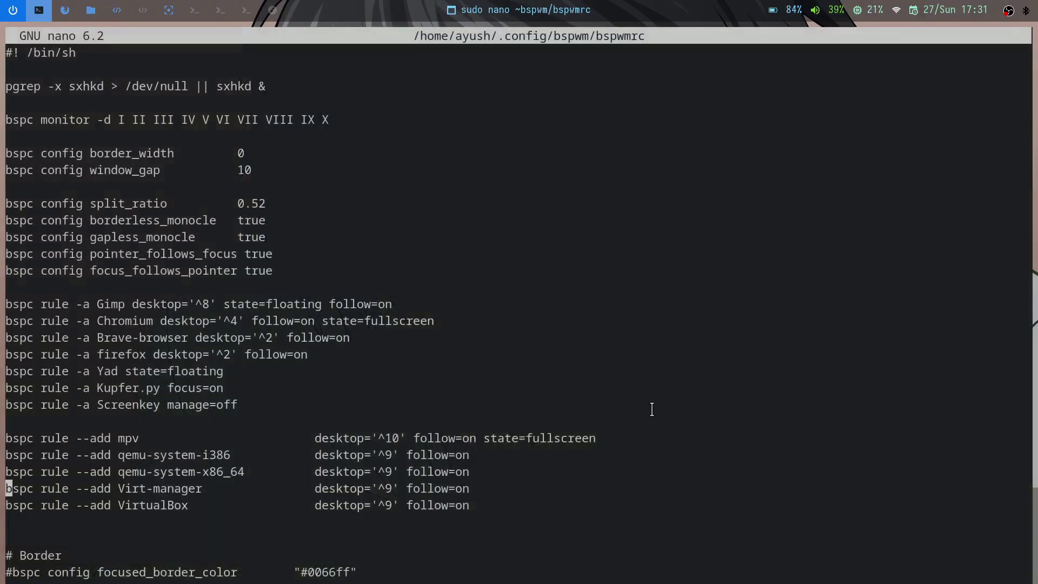
Step: Highlight the Virt-manager rule, launch Virtual Machine Manager to demonstrate its desktop assignment and return to bspwmrc
drag(118, 489, 190, 485)
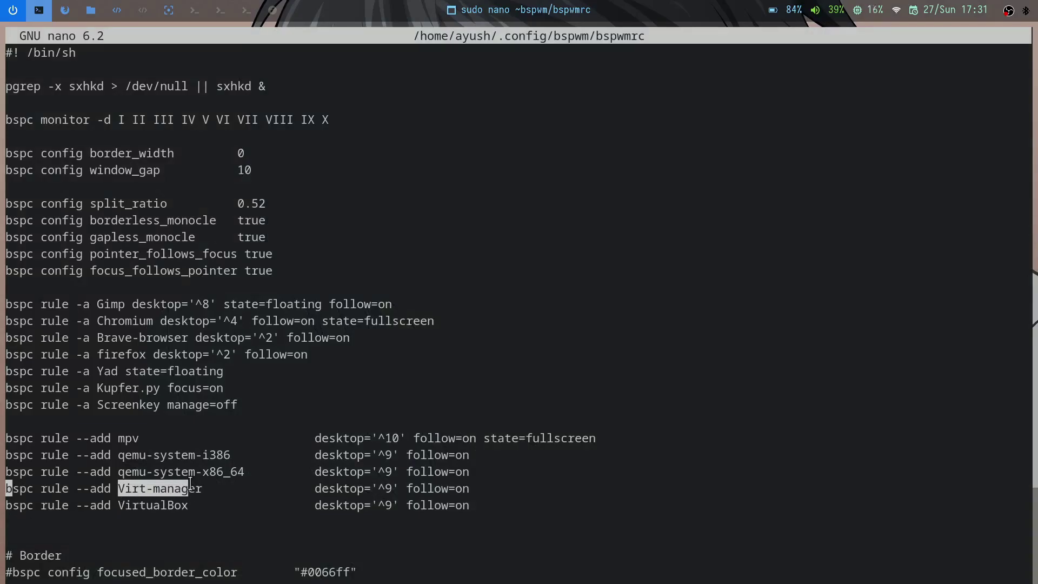
key(super+d)
text(virt)
key(Return)
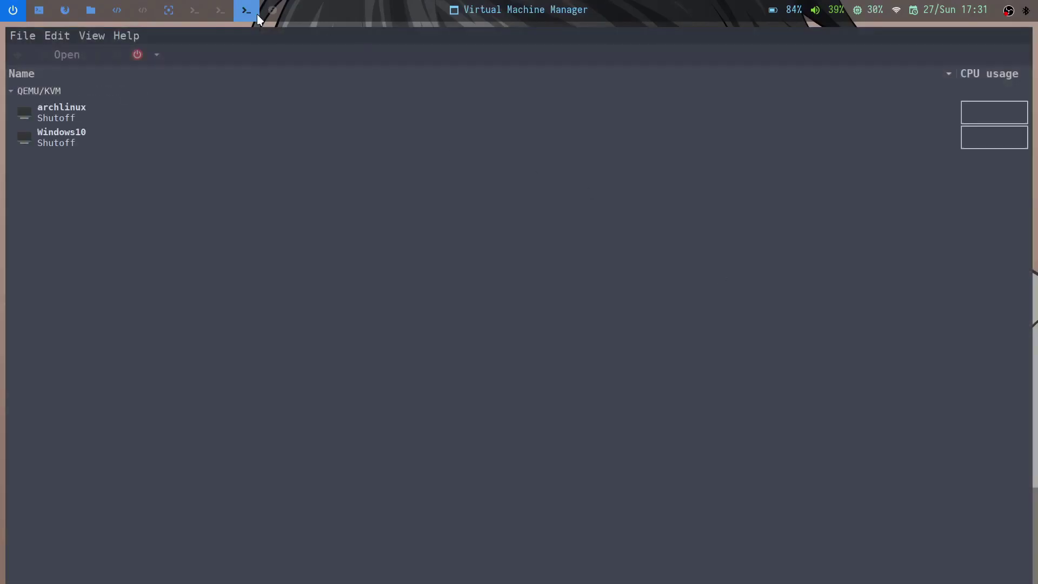
click(45, 10)
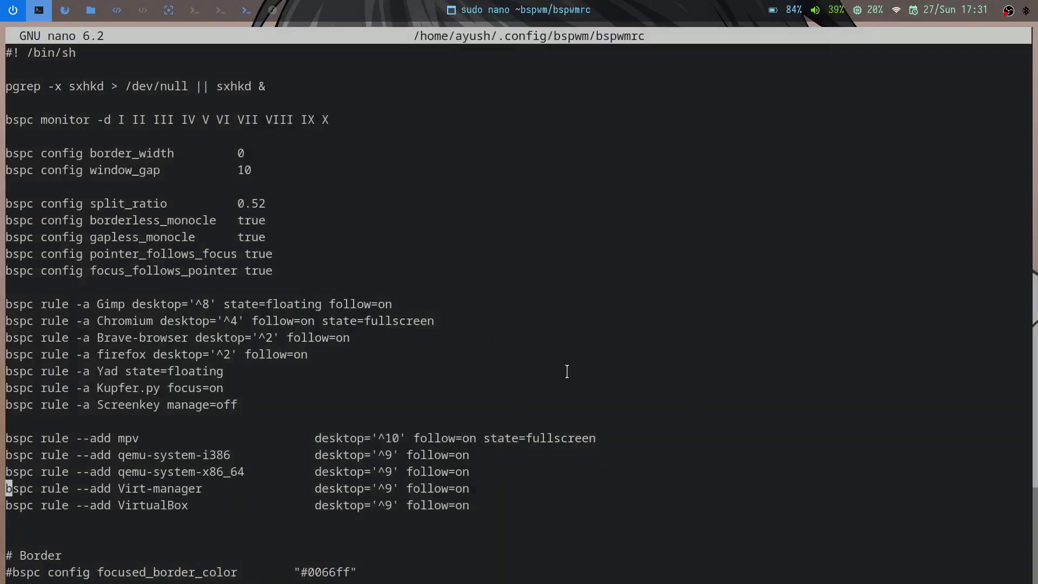
Step: Highlight the killall nm-applet autostart command in bspwmrc, then look through the NetworkManager TUI options and exit it
scroll(458, 380, down, 11)
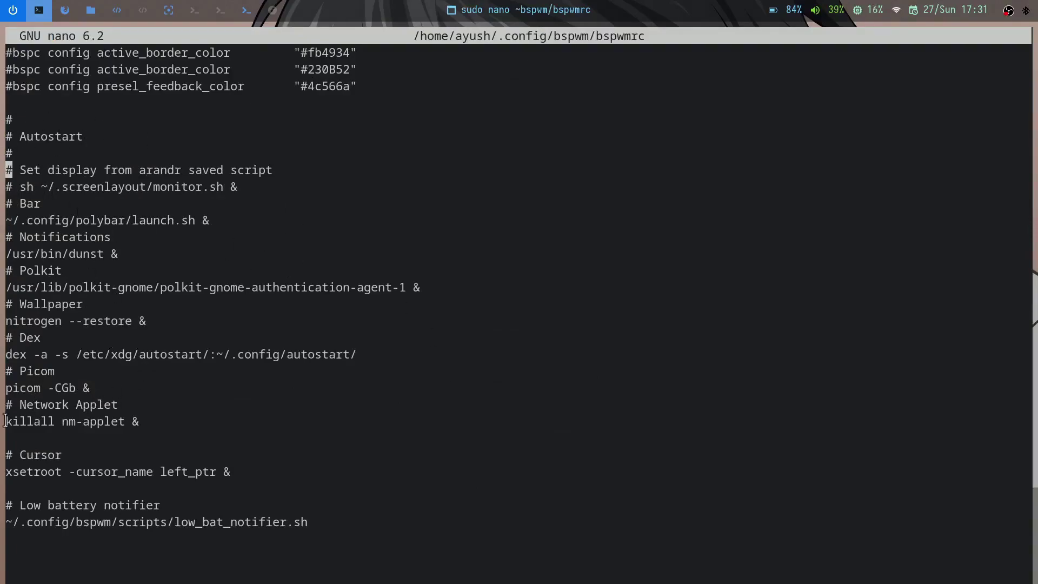
drag(5, 422, 53, 422)
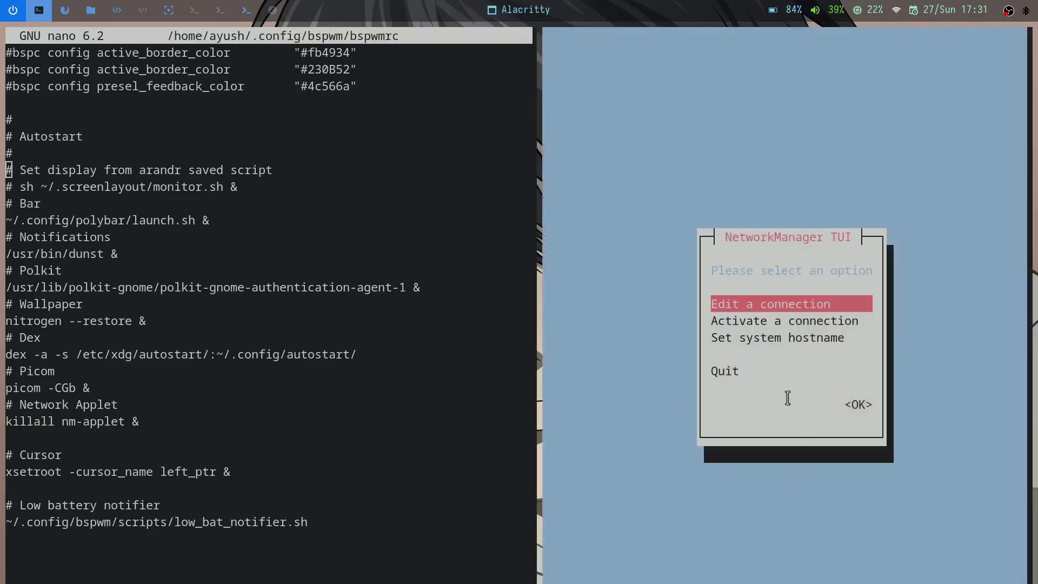
key(Down)
key(Down)
key(Down)
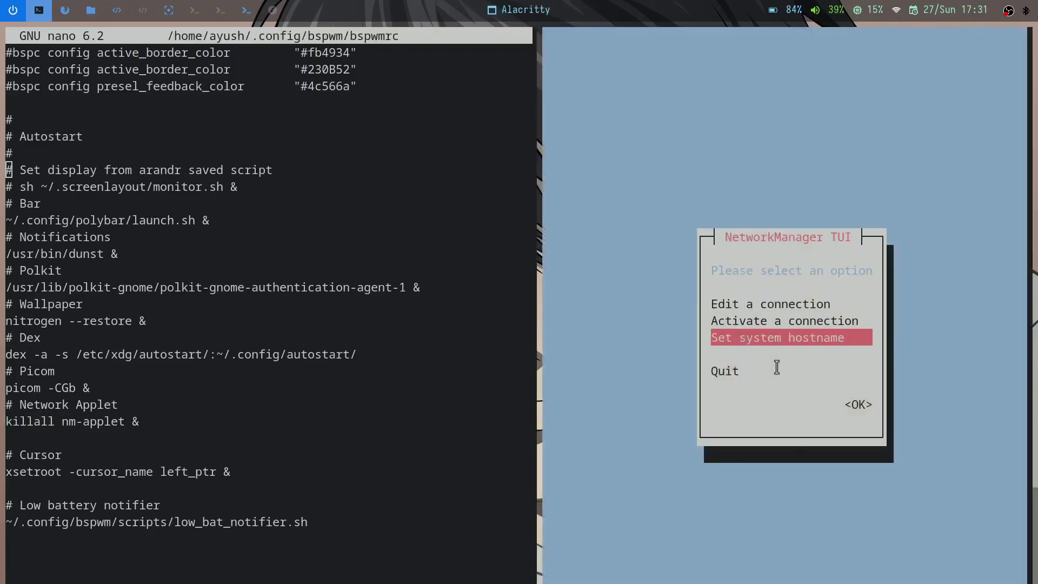
key(Return)
Step: Close bspwmrc and open the polybar config.ini with the pconfig alias, entering the sudo password
key(ctrl+x)
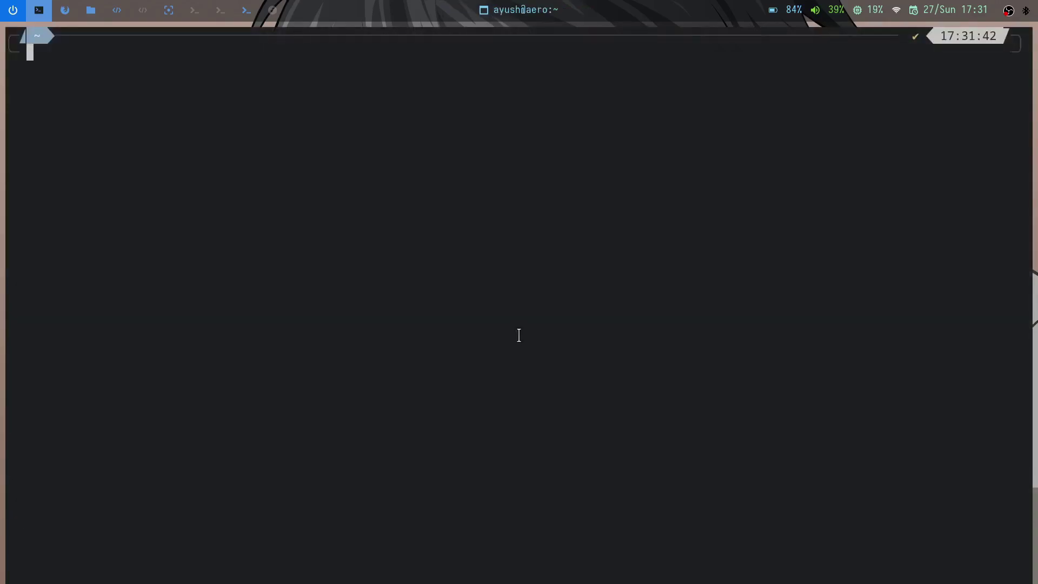
text(pconfig)
key(Return)
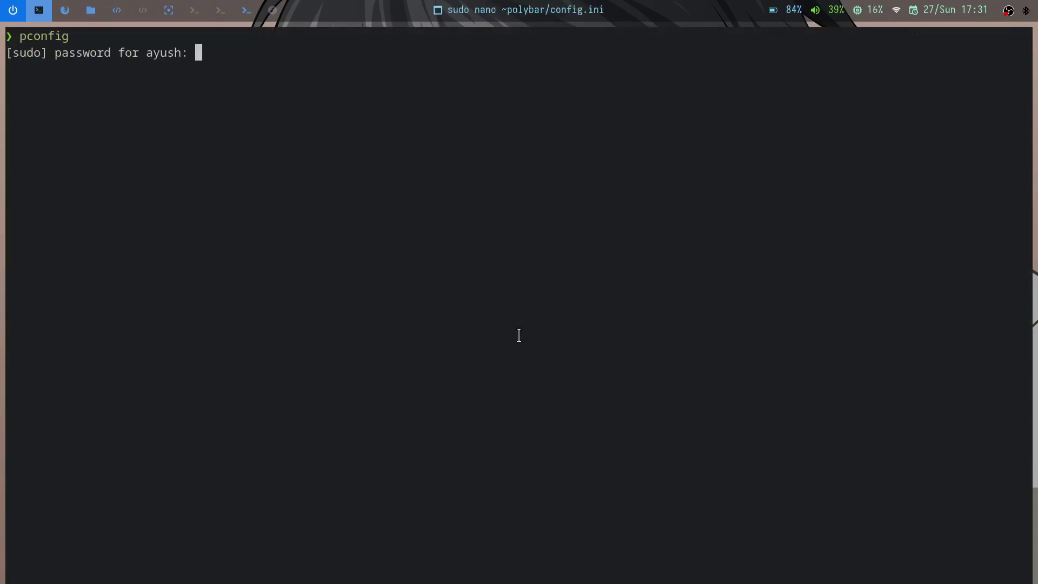
key(Return)
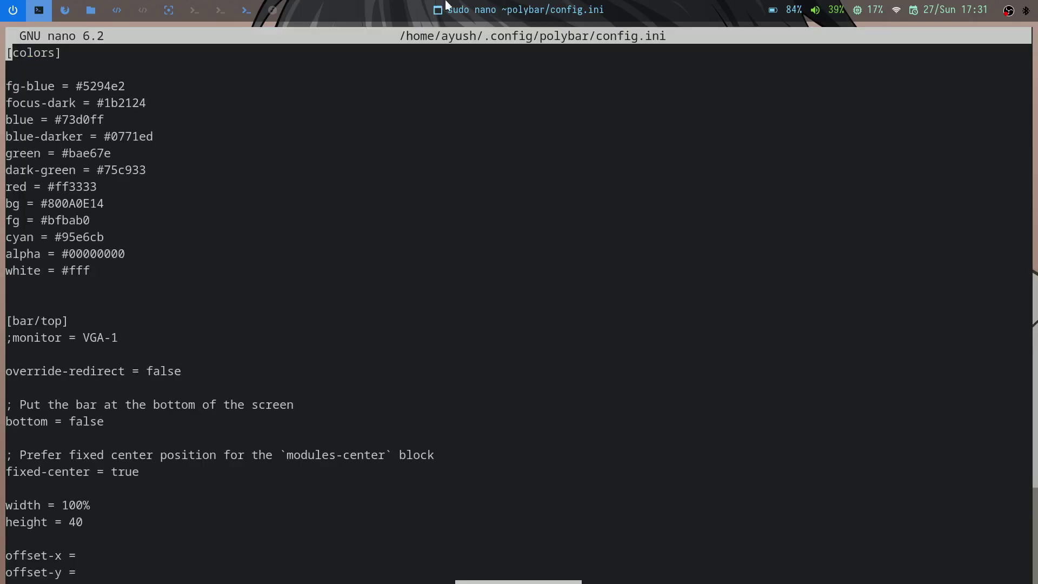
Step: Read through the polybar config.ini, from the colors and bar/top settings to the tray and workspace label settings
key(Down)
key(Down)
key(Down)
key(Down)
key(Down)
key(Down)
key(Down)
key(Down)
key(Down)
key(Down)
key(Down)
key(Down)
key(Down)
key(Down)
key(Down)
key(Down)
key(Down)
key(Down)
key(Down)
key(Down)
key(Down)
key(Down)
key(Down)
key(Down)
key(Down)
key(Down)
key(Down)
key(Down)
key(Down)
key(Down)
key(Down)
key(Down)
key(Down)
key(Down)
key(Down)
key(Down)
key(Down)
key(Down)
key(Down)
key(Down)
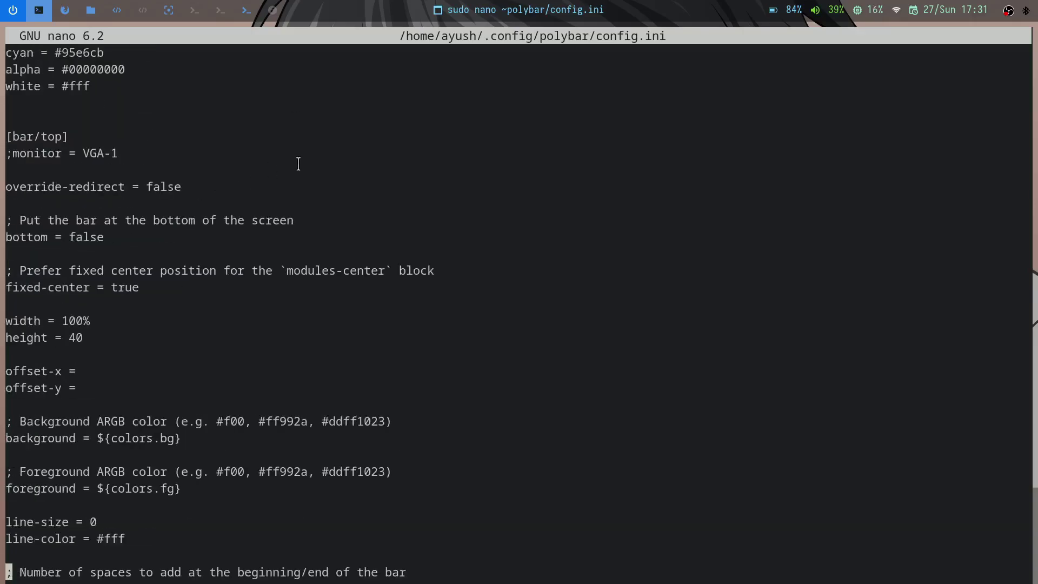
key(Down)
key(Down)
key(Down)
key(Down)
key(Down)
key(Down)
key(Down)
key(Down)
key(Down)
key(Down)
key(Down)
key(Down)
key(Down)
key(Down)
key(Down)
key(Down)
key(Down)
key(Down)
key(Down)
key(Down)
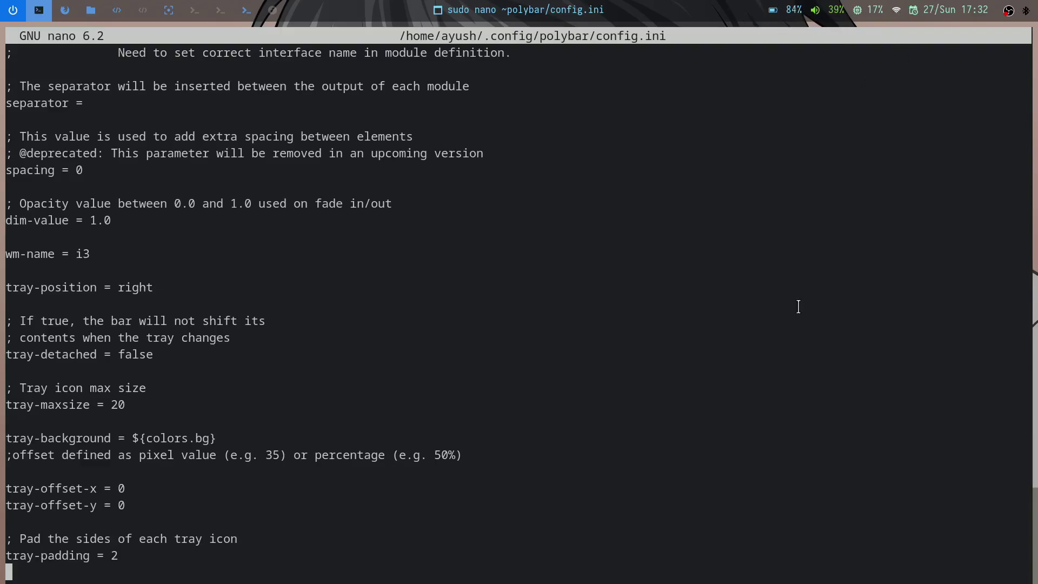
scroll(381, 370, down, 20)
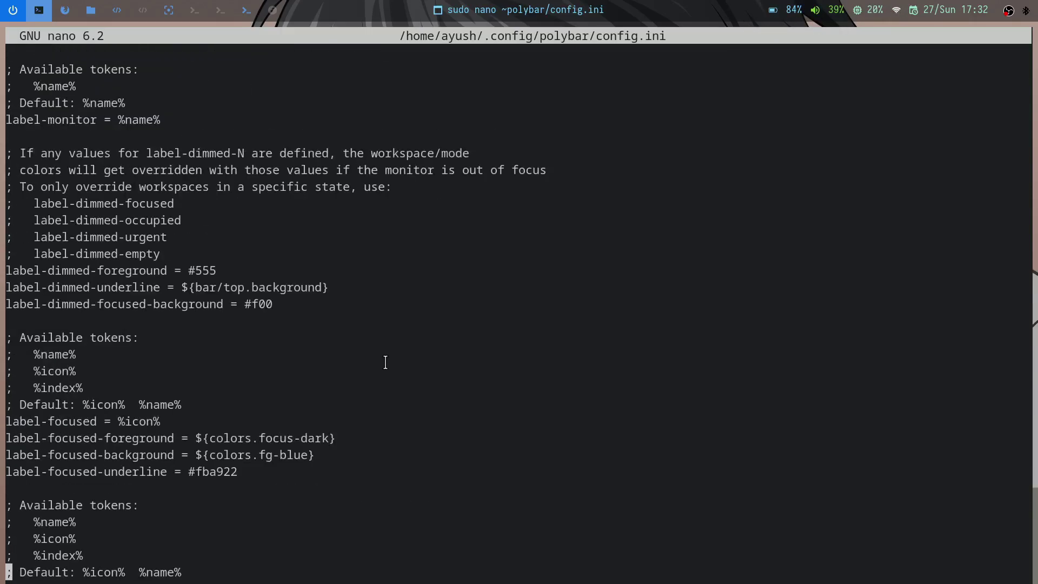
Step: Close the polybar configuration, clear the terminal and open sxhkdrc with the kconfig alias
key(ctrl+x)
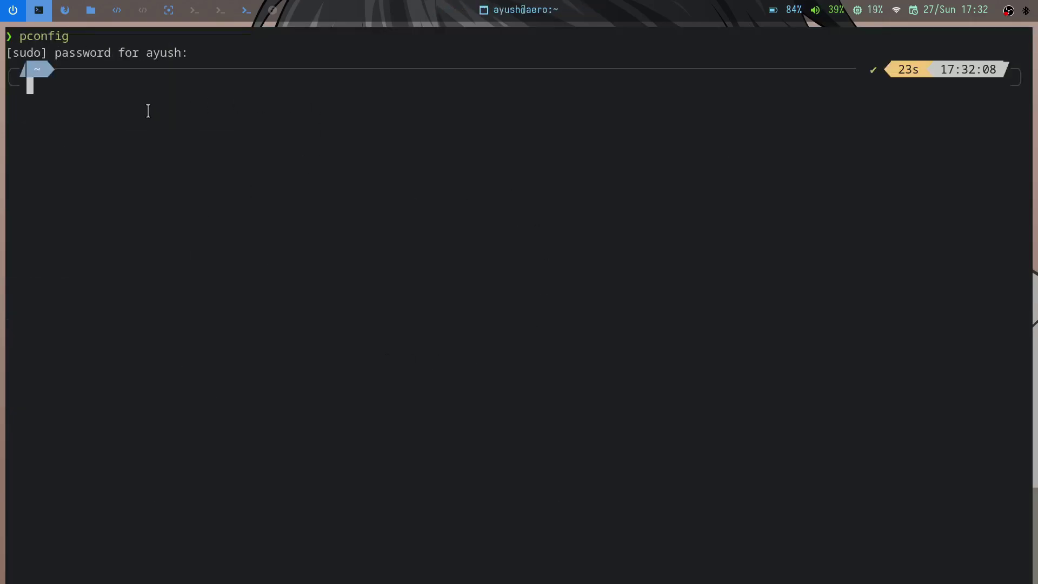
key(ctrl+l)
text(k)
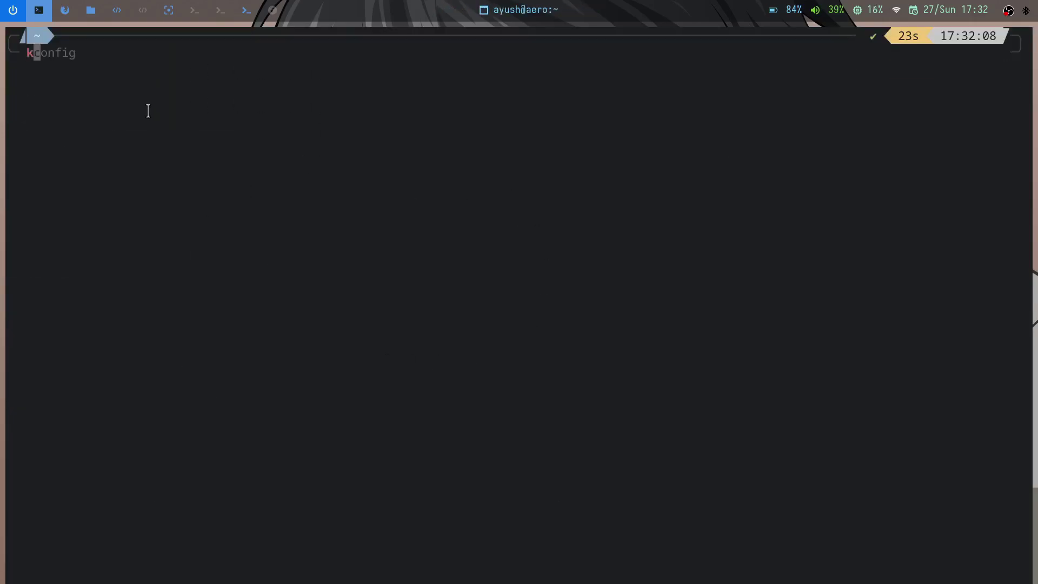
key(Right)
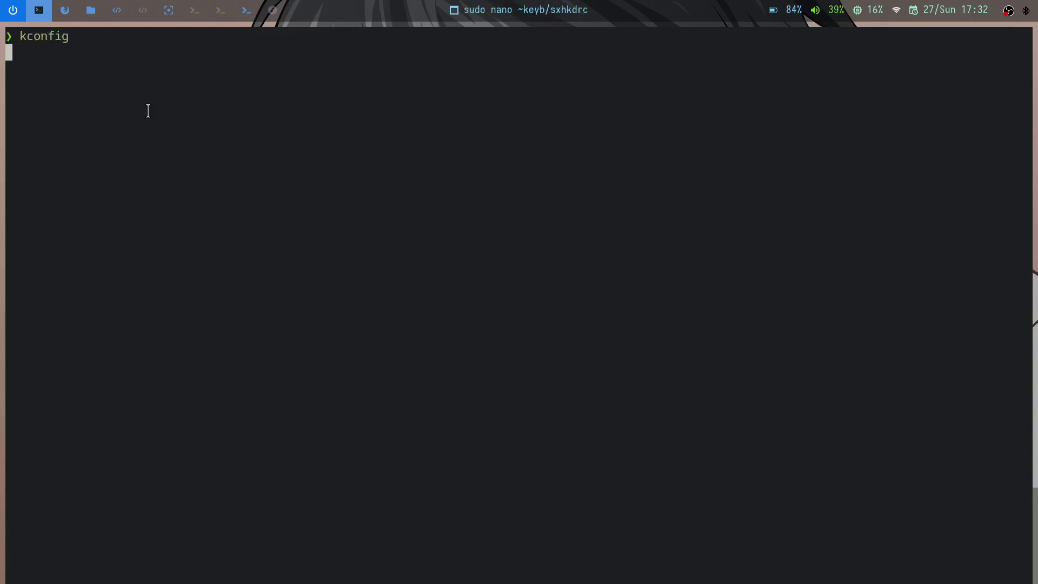
key(Return)
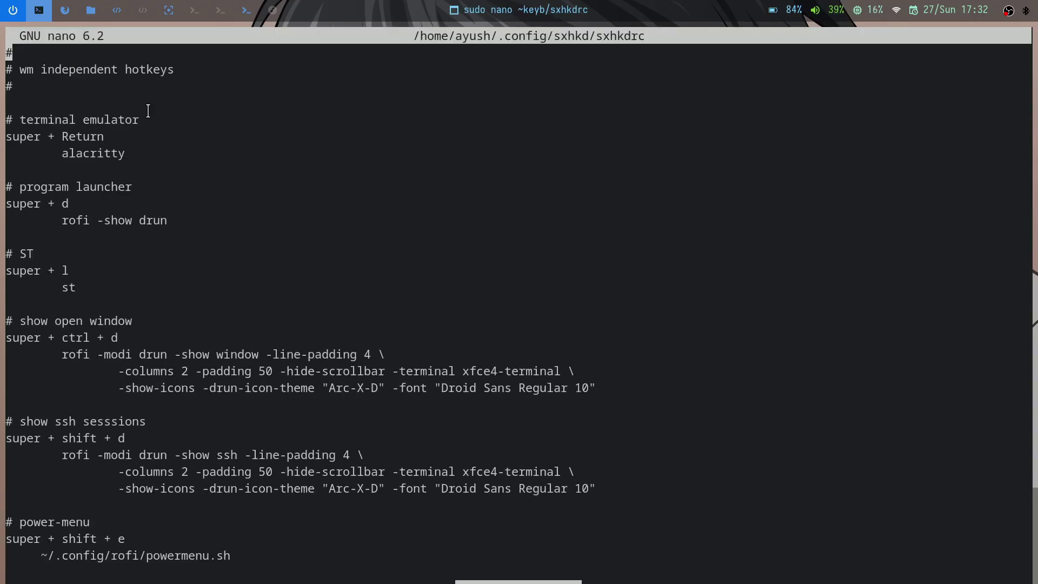
Step: Look over the window-manager-independent hotkeys and first bspwm hotkeys in sxhkdrc, and return to the start of the file
scroll(297, 188, down, 13)
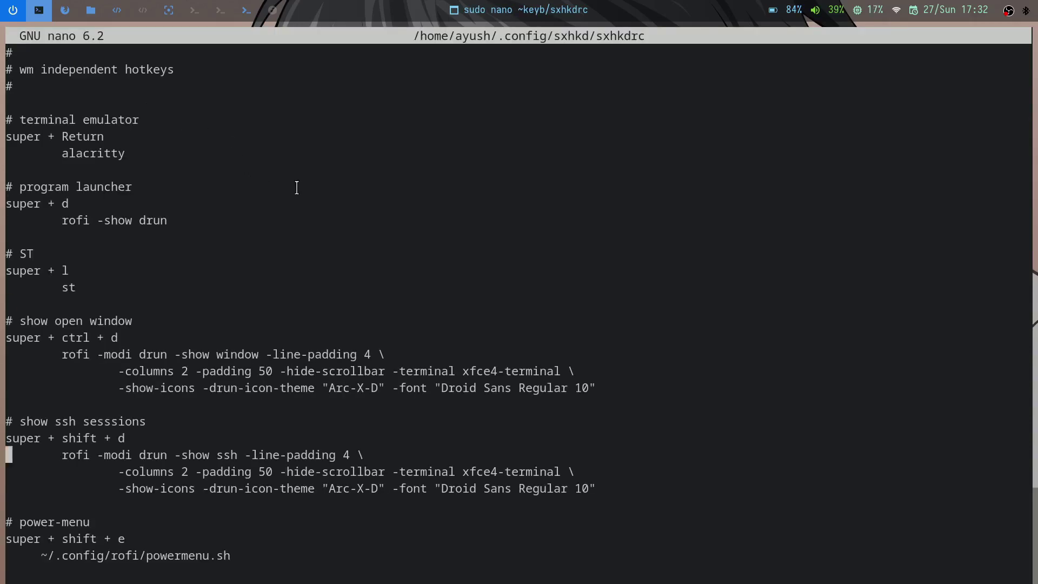
scroll(297, 187, down, 2)
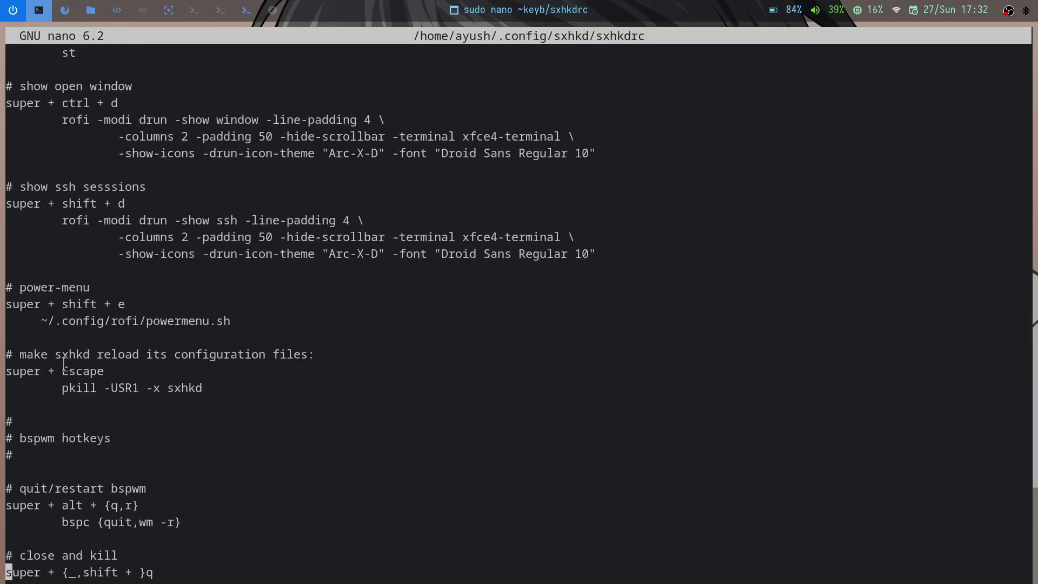
scroll(513, 324, up, 7)
scroll(521, 300, up, 8)
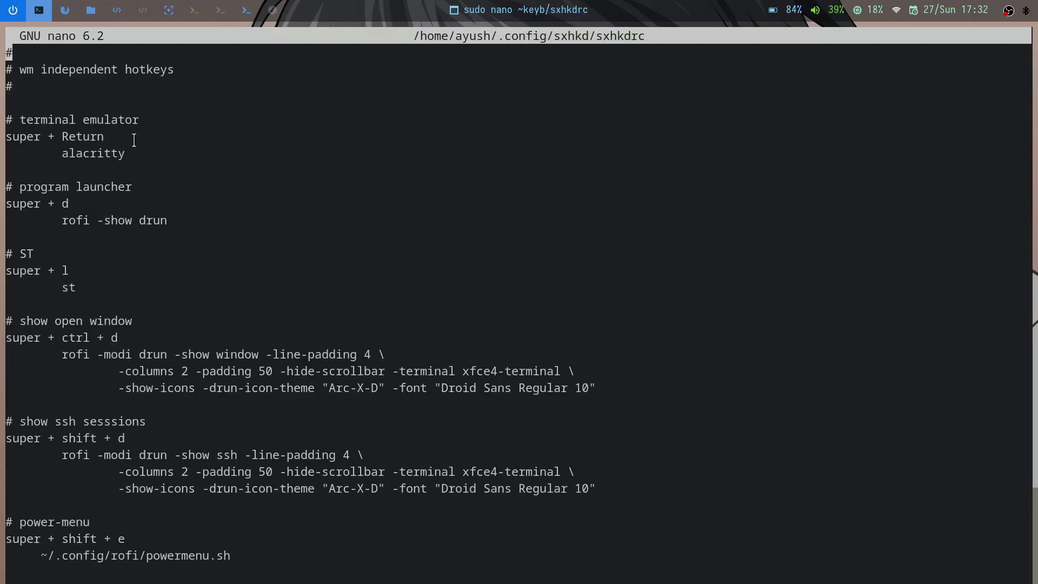
scroll(231, 151, down, 2)
key(ctrl+Home)
key(Down)
key(Down)
key(Down)
Step: Demonstrate the sxhkdrc hotkeys for the Alacritty terminal, the rofi program launcher and the ST terminal, closing each one
key(super+Return)
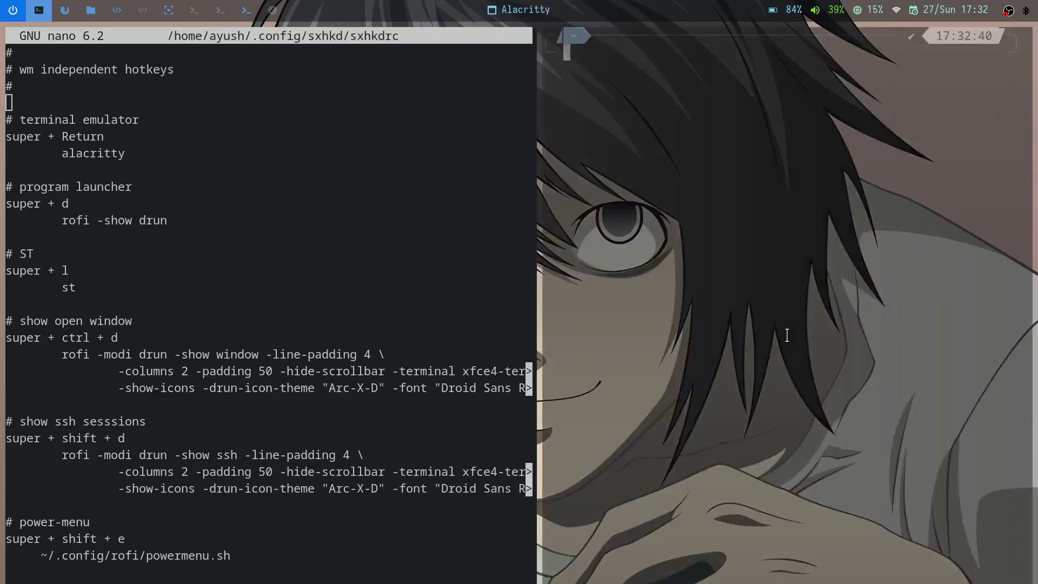
key(super+w)
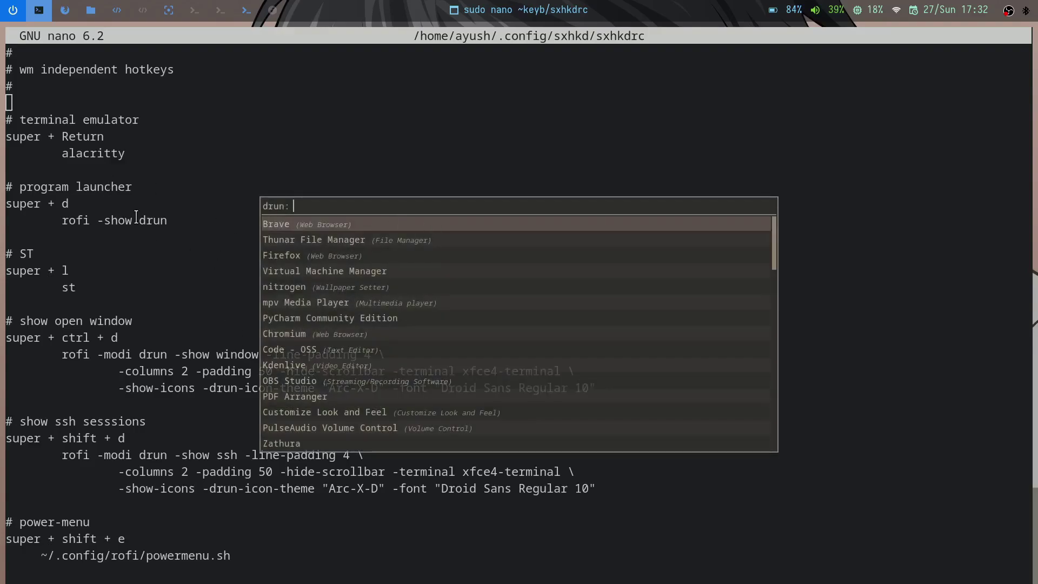
key(Escape)
key(super+Return)
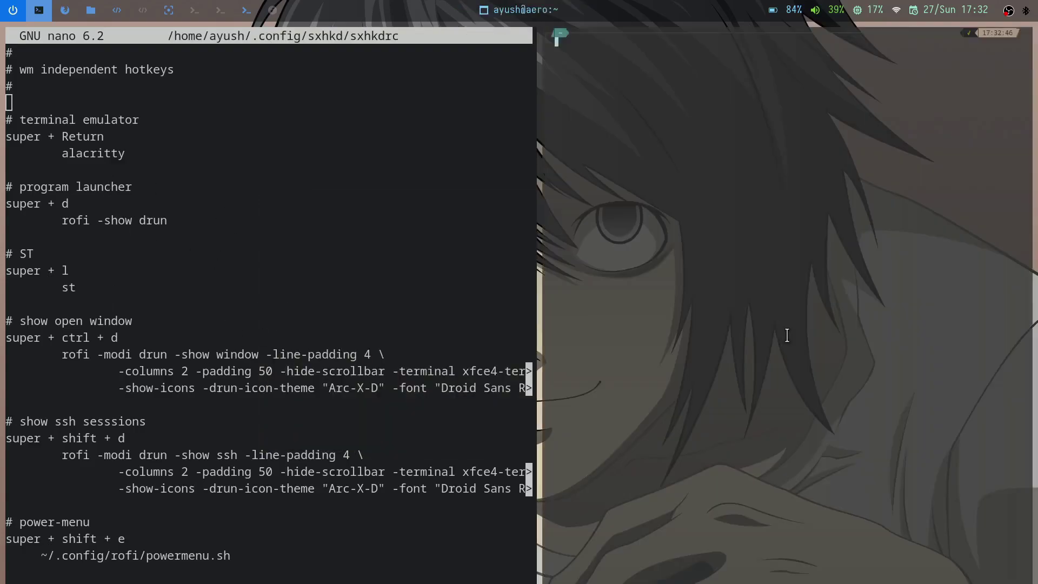
key(super+w)
Step: Read through the remaining sxhkdrc bindings down to the multimedia, brightness and screenshot keys
key(Down)
key(Down)
key(Down)
key(Down)
key(Down)
key(Down)
key(Down)
key(Down)
key(Down)
key(Down)
key(Down)
key(Down)
key(Down)
key(Down)
key(Down)
key(Down)
key(Down)
key(Down)
key(Down)
key(Down)
key(Down)
key(Down)
key(Down)
key(Down)
key(Down)
key(Down)
key(Down)
key(Down)
key(Down)
key(Down)
key(Down)
key(Down)
key(Down)
key(Down)
key(Down)
key(Down)
key(Down)
key(Down)
key(Down)
key(Down)
key(Down)
key(Down)
key(Down)
key(Down)
key(Down)
key(Down)
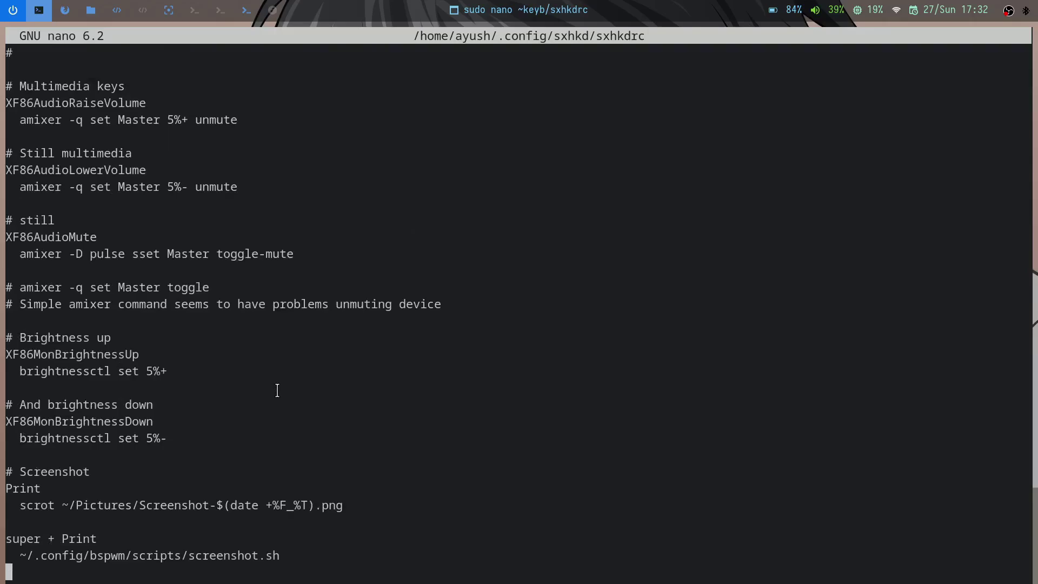
Step: Look over the multimedia, brightness and screenshot keys in sxhkdrc and the shortcuts for Firefox and the rofi keybindings script
key(Down)
key(Down)
key(Down)
key(Down)
key(Down)
key(Down)
key(Down)
key(Up)
key(Up)
key(Up)
key(Up)
key(Up)
key(Up)
key(Up)
key(Up)
key(Up)
key(Up)
key(Up)
key(Up)
key(Up)
key(Up)
key(Up)
key(Up)
key(Up)
key(Up)
key(Up)
key(Up)
key(Down)
key(Down)
key(Down)
key(Down)
key(Down)
key(Down)
key(Down)
key(Down)
key(Down)
key(Down)
key(Down)
key(Down)
key(Down)
key(Down)
key(Down)
key(Down)
key(Down)
key(Down)
key(Down)
key(Down)
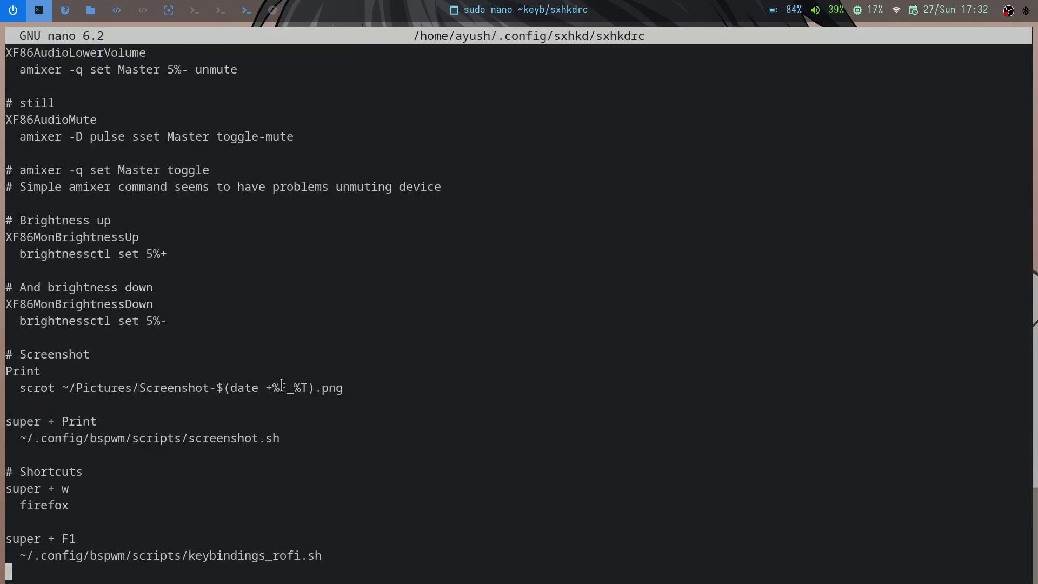
Step: Close sxhkdrc and start htop in the terminal to show the running processes and resource usage
key(ctrl+x)
text(htop)
key(Return)
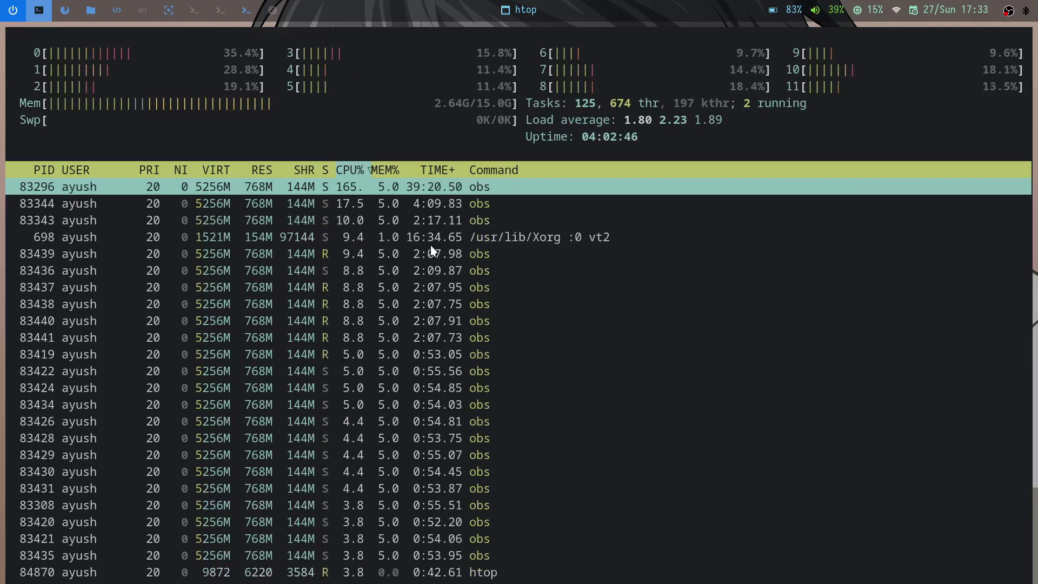
Step: Show the desktop wallpaper on the empty fifth workspace and return to the terminal workspace running htop
key(super+5)
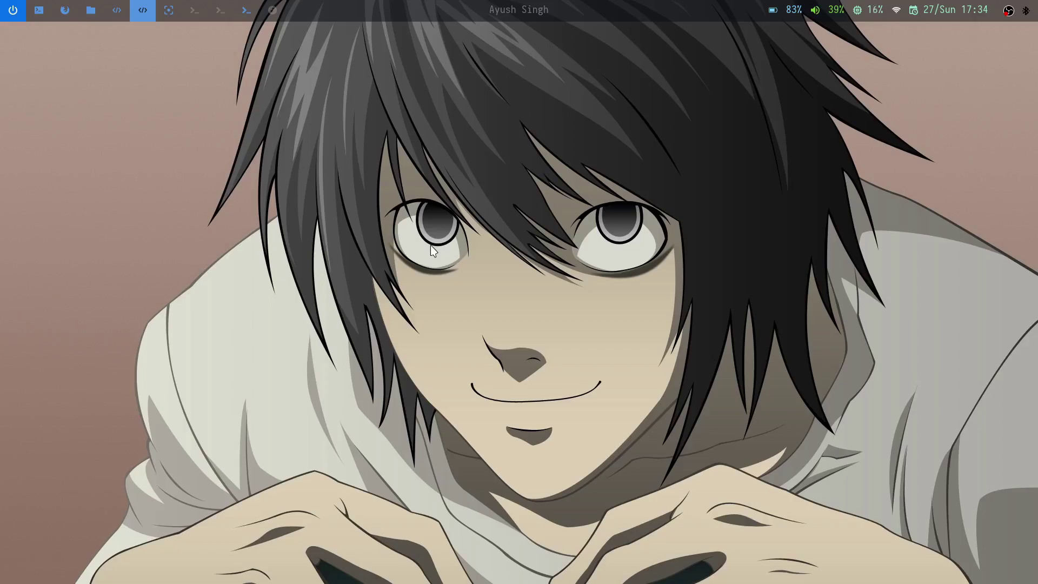
key(super+2)
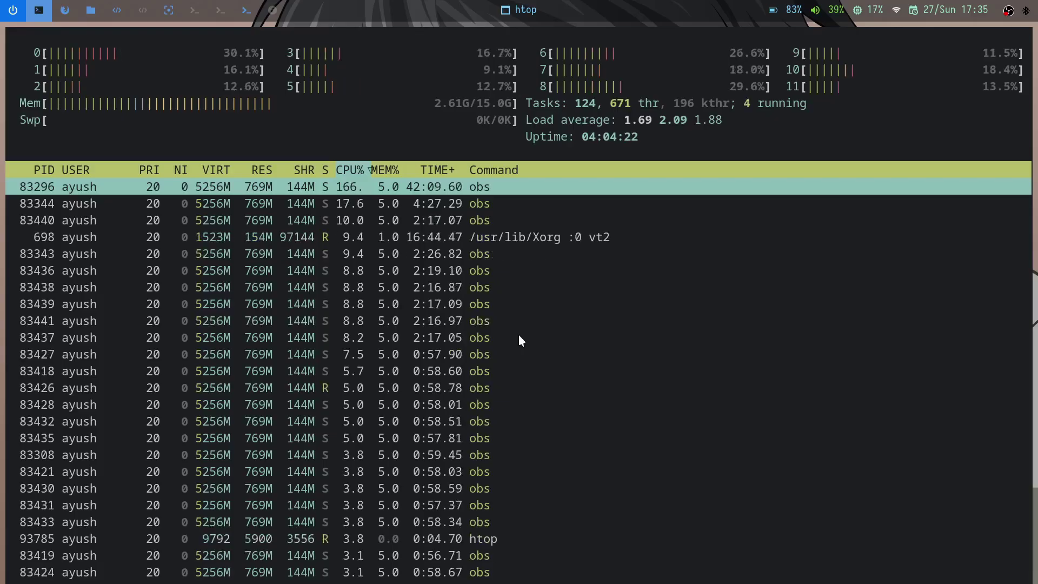